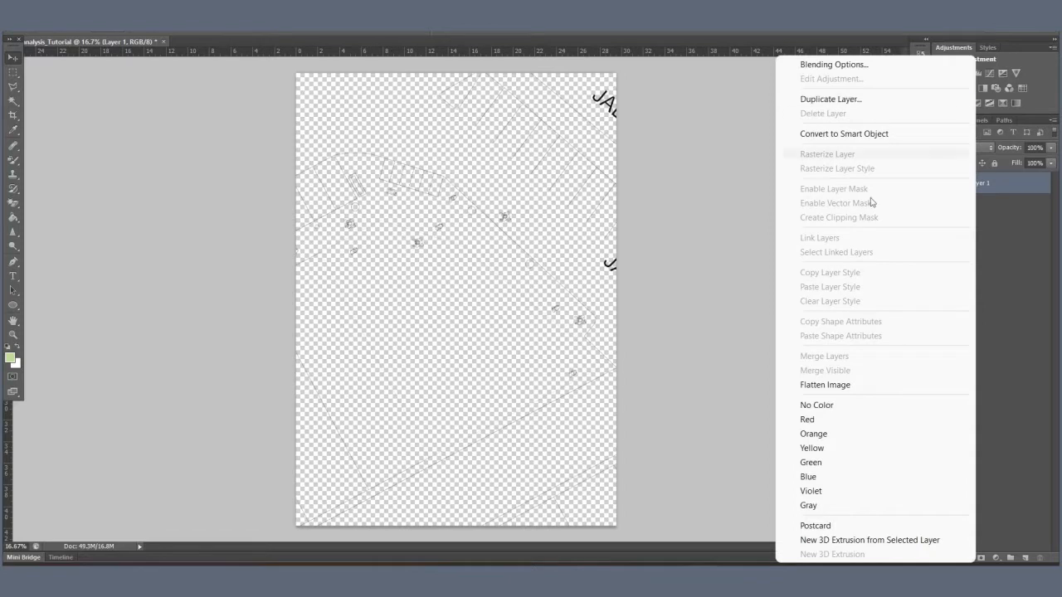
Step: Flatten the image and convert the locked background into an editable layer named Layer 0
click(851, 385)
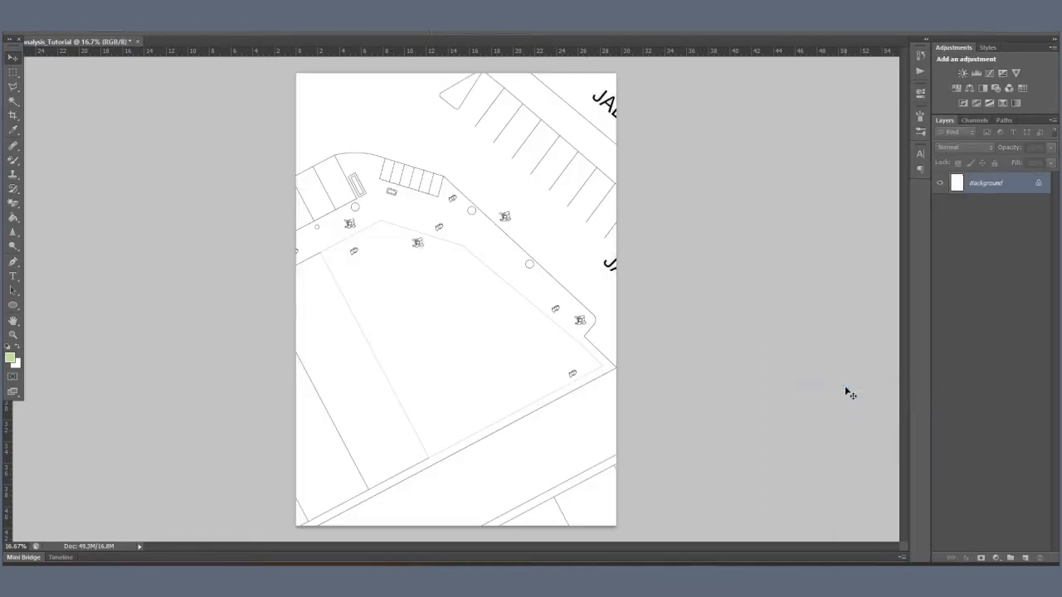
double_click(995, 184)
click(623, 189)
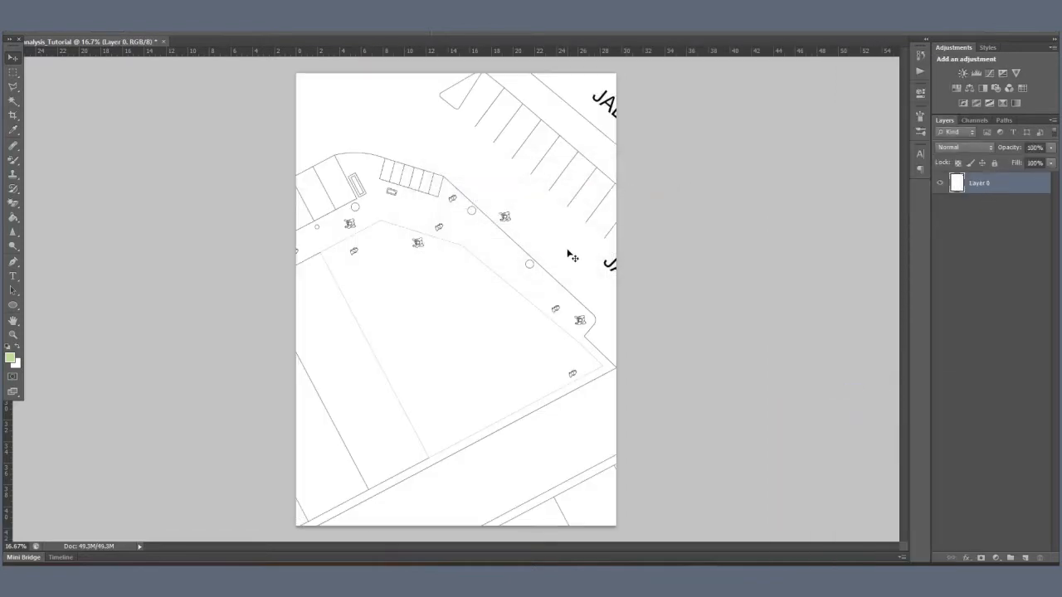
Step: Set the foreground color to a neutral light grey
scroll(466, 495, up, 3)
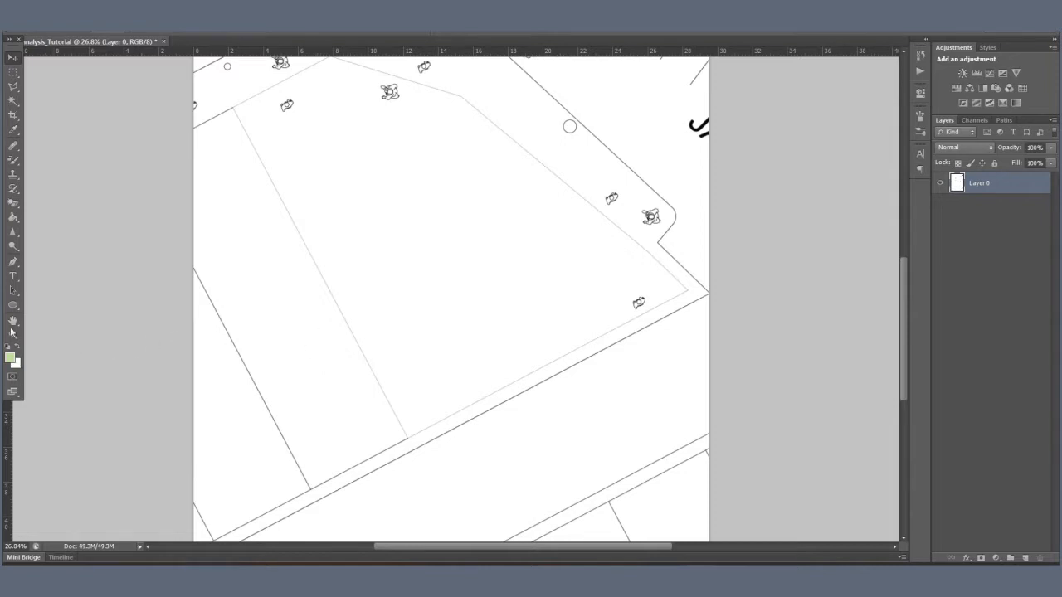
click(10, 358)
drag(681, 194, 638, 191)
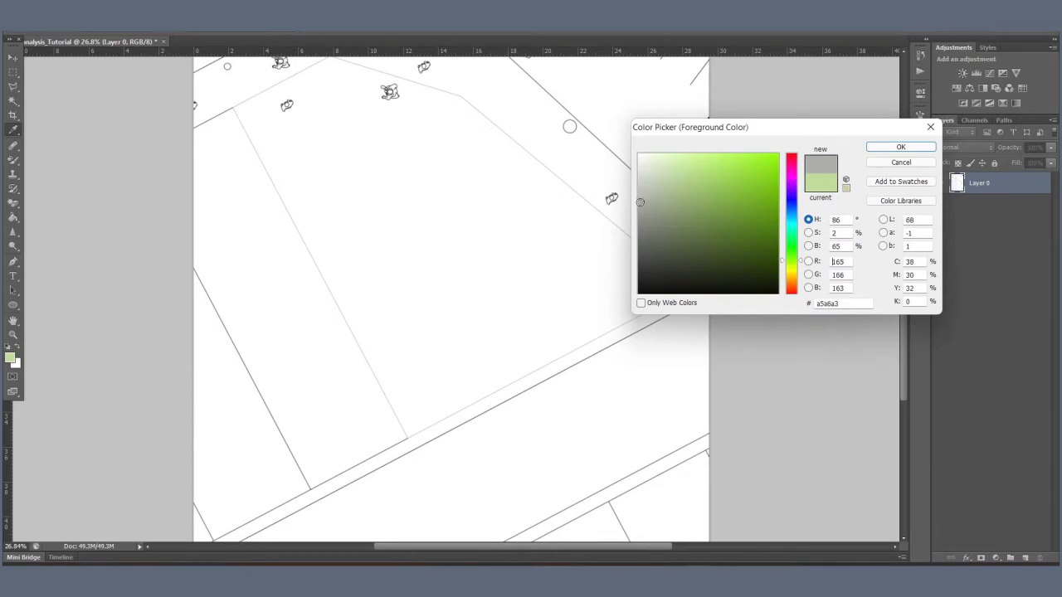
click(898, 147)
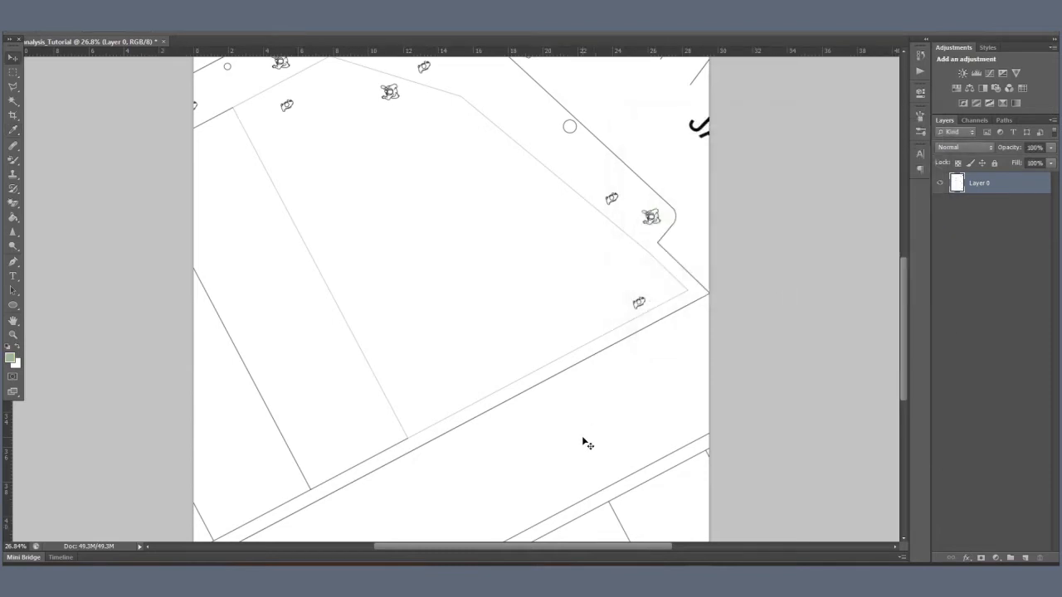
Step: Fill the diagonal road below the site and the road area northeast of it with grey using the Paint Bucket
key(b)
key(g)
click(582, 443)
click(650, 188)
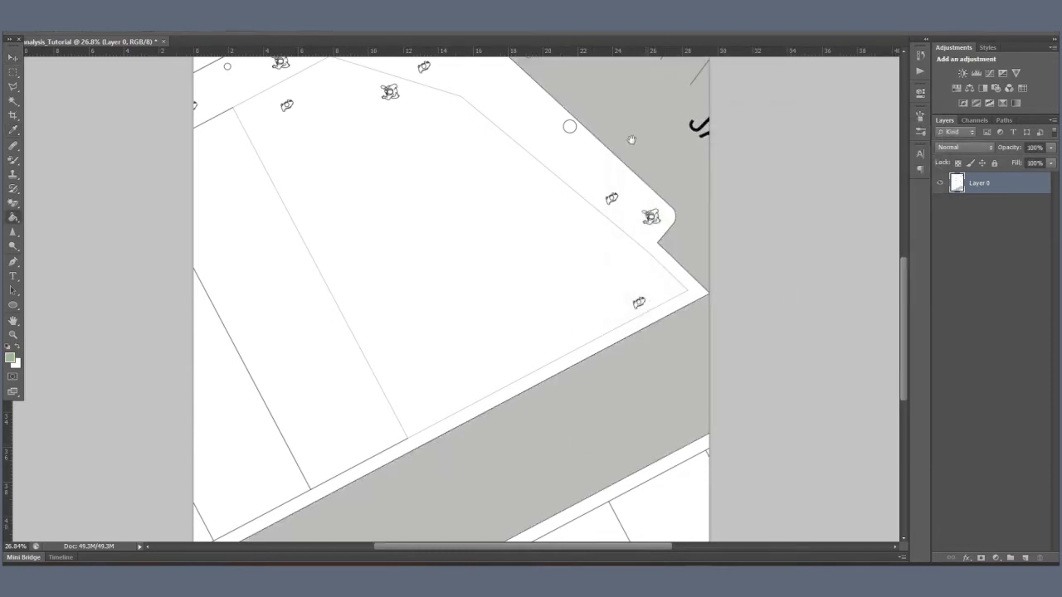
Step: Fill the three large bays at the plan's upper-left edge with grey
scroll(498, 293, up, 5)
click(301, 272)
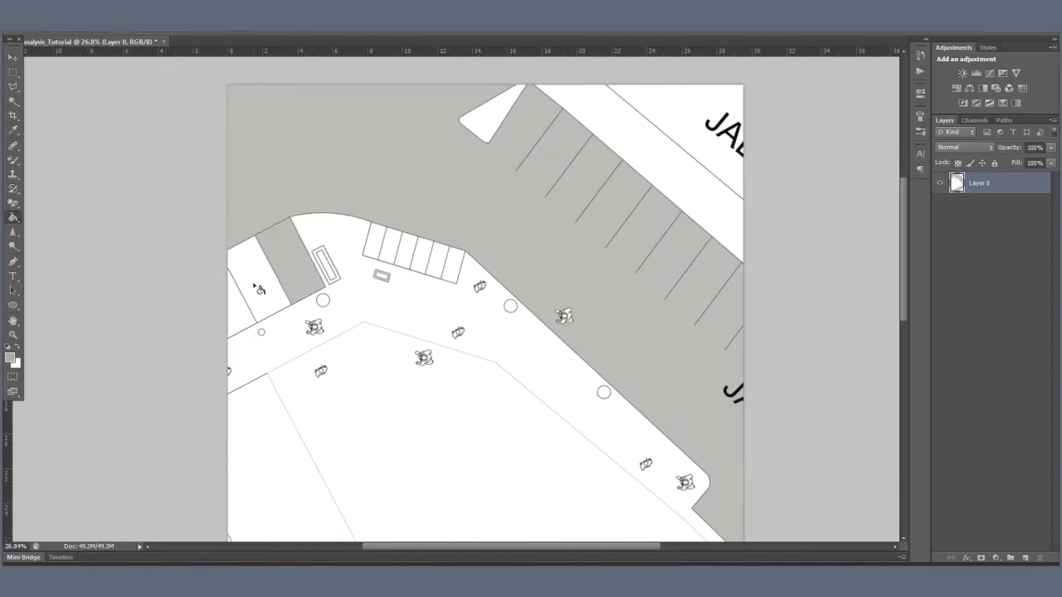
click(259, 289)
click(239, 310)
Step: Fill the plan's upper-right corner plot and the six narrow parking bays along the curved road edge with grey
click(380, 244)
click(672, 124)
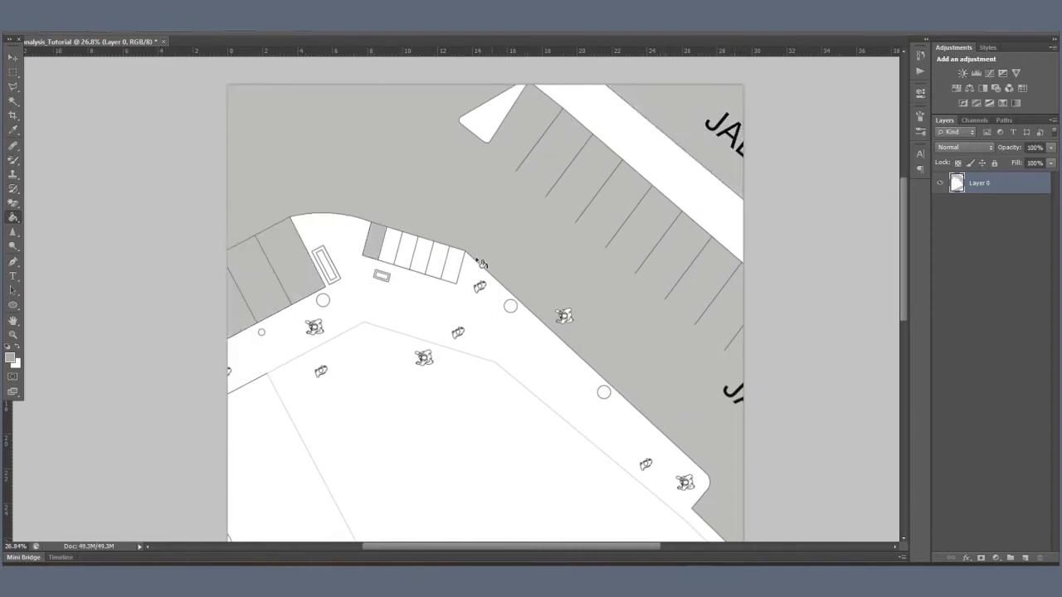
scroll(481, 263, up, 5)
click(373, 206)
click(406, 213)
click(439, 226)
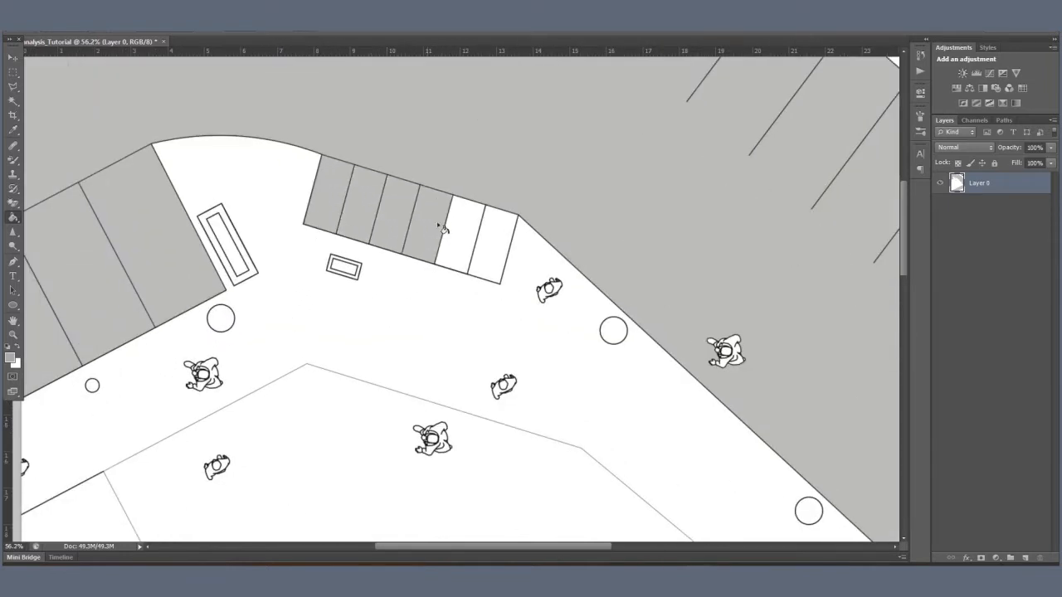
click(470, 239)
click(496, 249)
scroll(552, 128, down, 6)
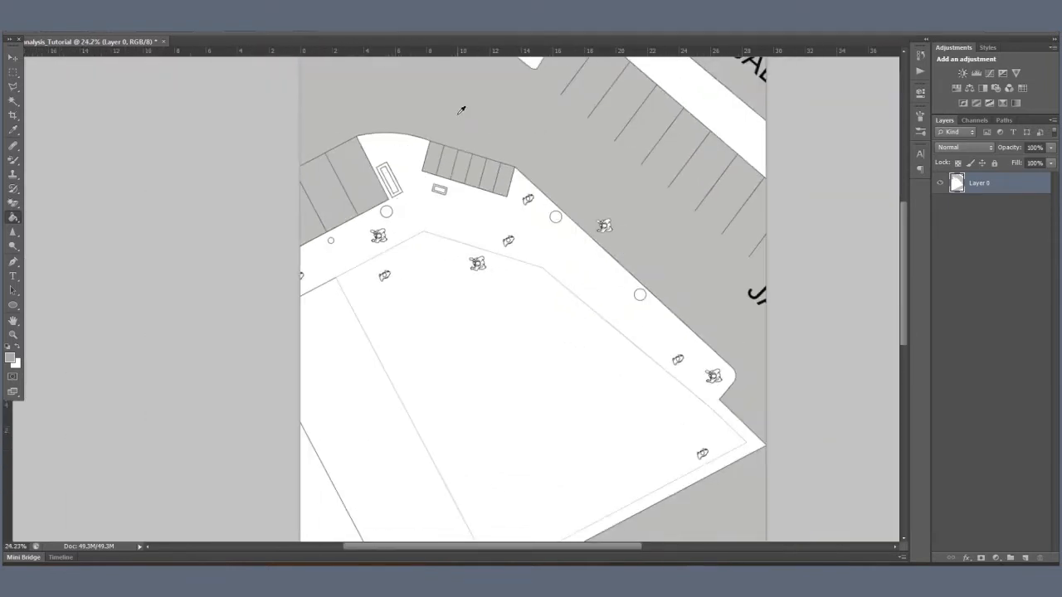
scroll(461, 110, down, 2)
Step: Place the Lazenby-Platinum-Grey-Pre-Cast-Concrete image from the INDUSTRIAL COLOUR PALETTE folder over the lower part of the plan
drag(525, 143, 507, 184)
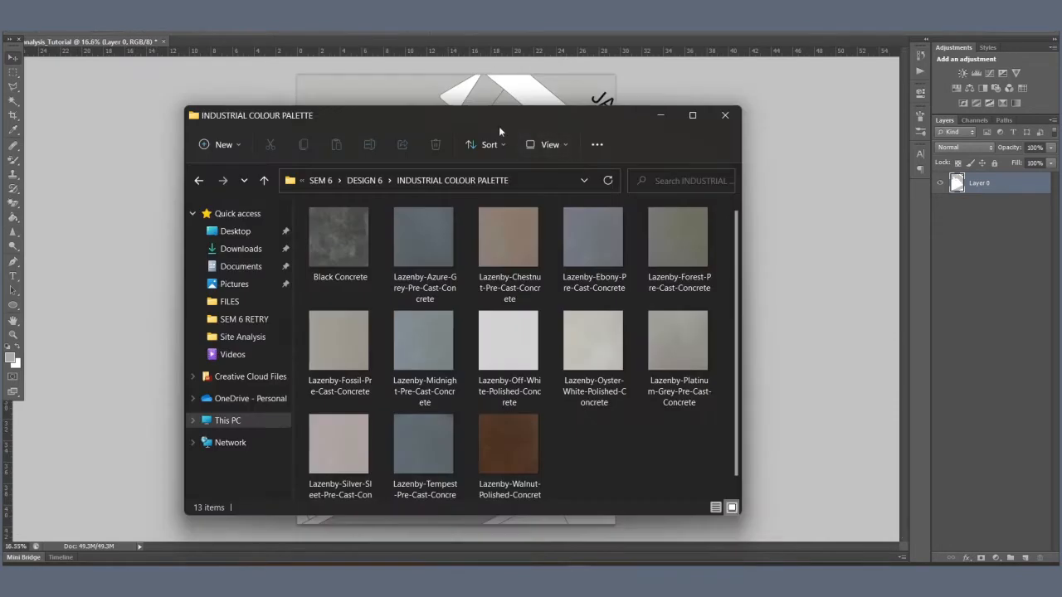
drag(393, 106, 239, 66)
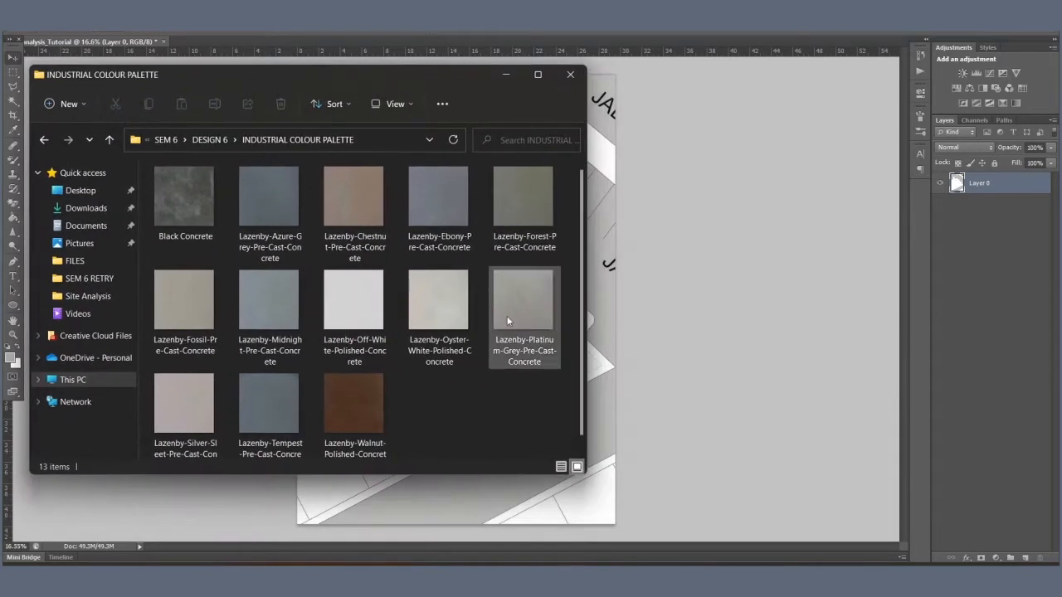
click(508, 317)
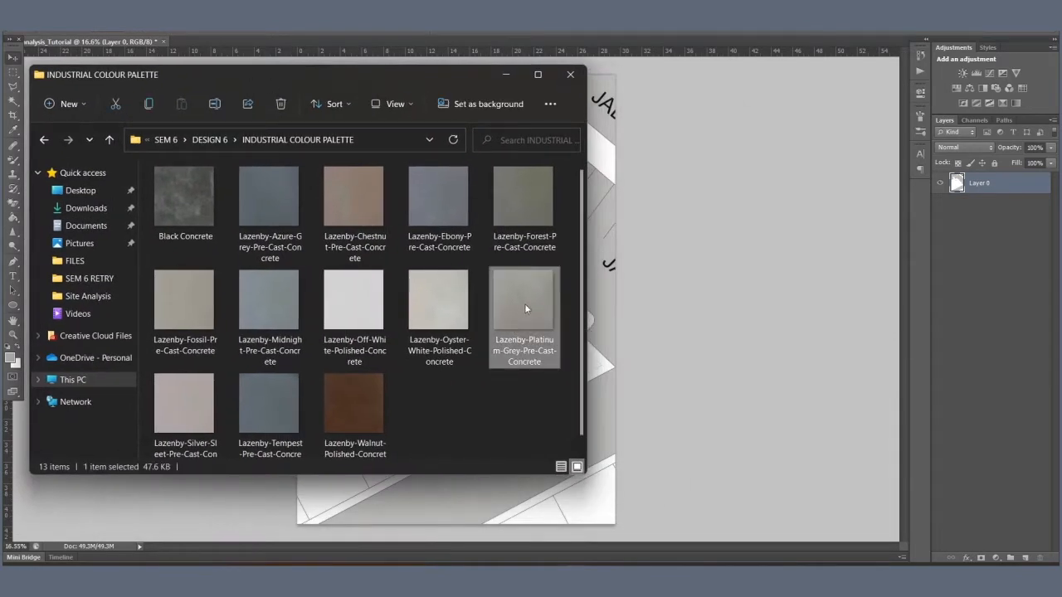
click(666, 298)
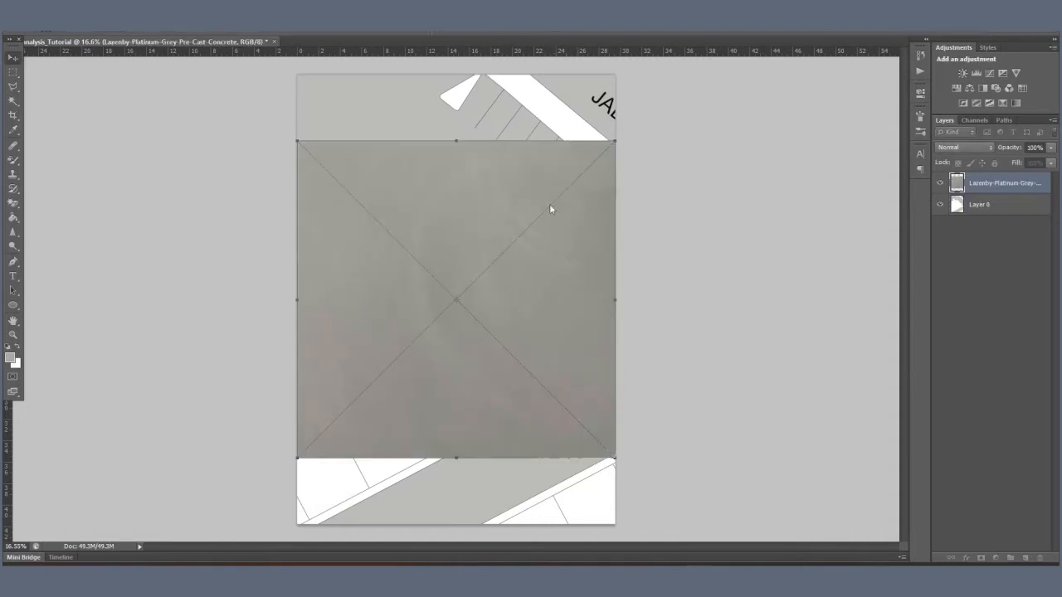
drag(523, 321, 523, 380)
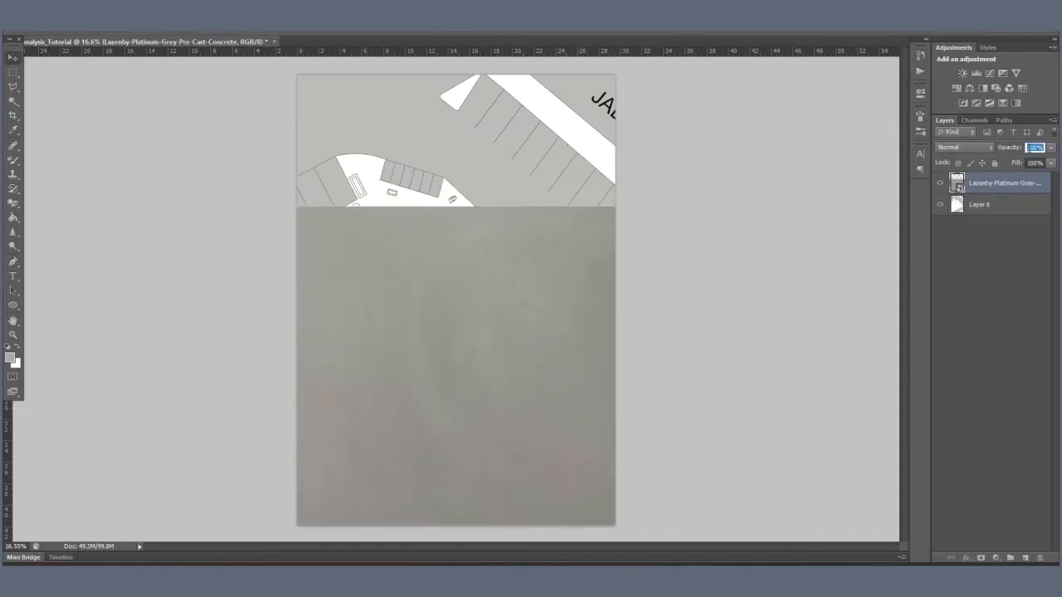
Step: Set the concrete texture layer's opacity to 50% and rasterize the layer
click(1030, 147)
text(50)
key(Return)
right_click(1011, 198)
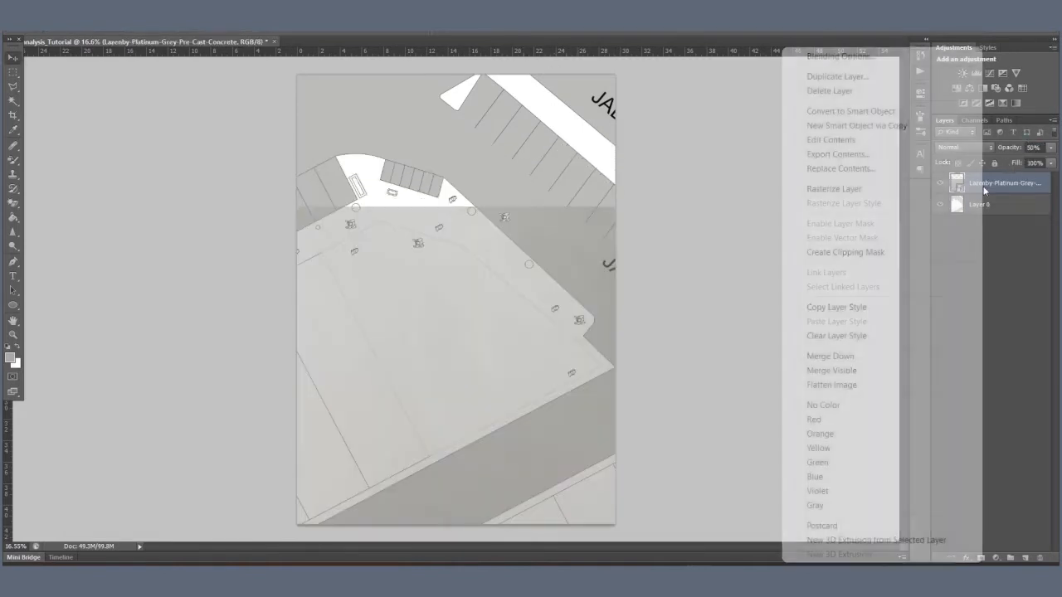
click(881, 193)
Step: On Layer 0, select the building plots at the plan's lower left and lower right with the Magic Wand
click(982, 207)
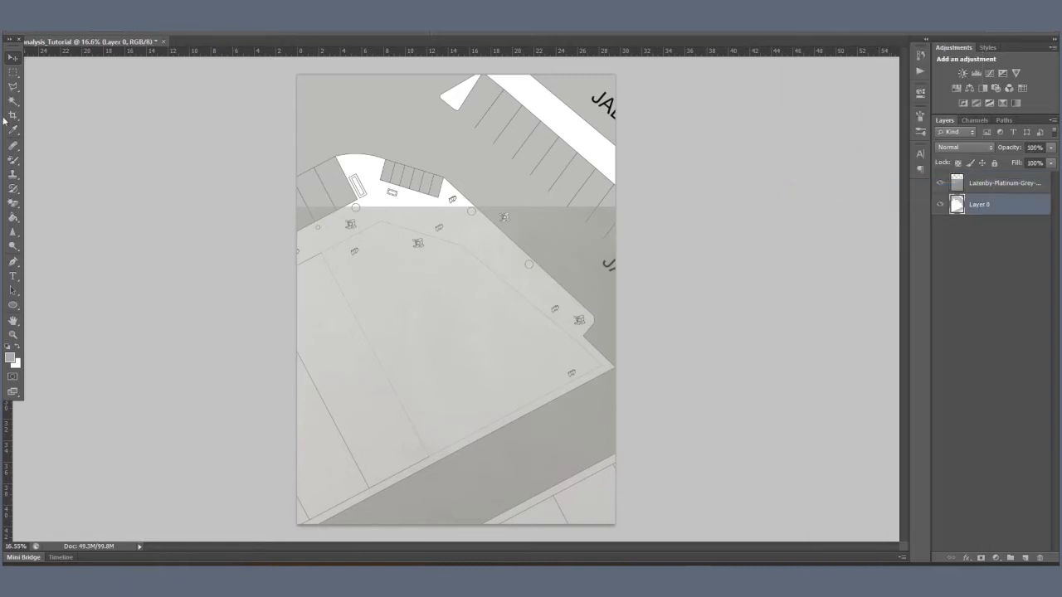
scroll(356, 501, up, 6)
scroll(353, 495, up, 1)
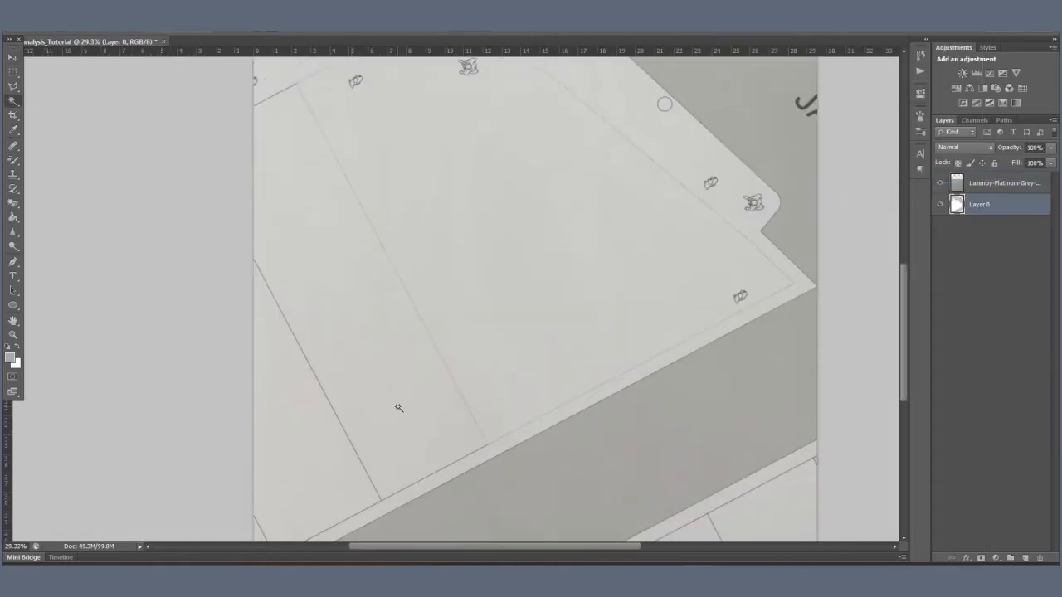
click(398, 406)
shift+click(349, 474)
drag(476, 430, 470, 290)
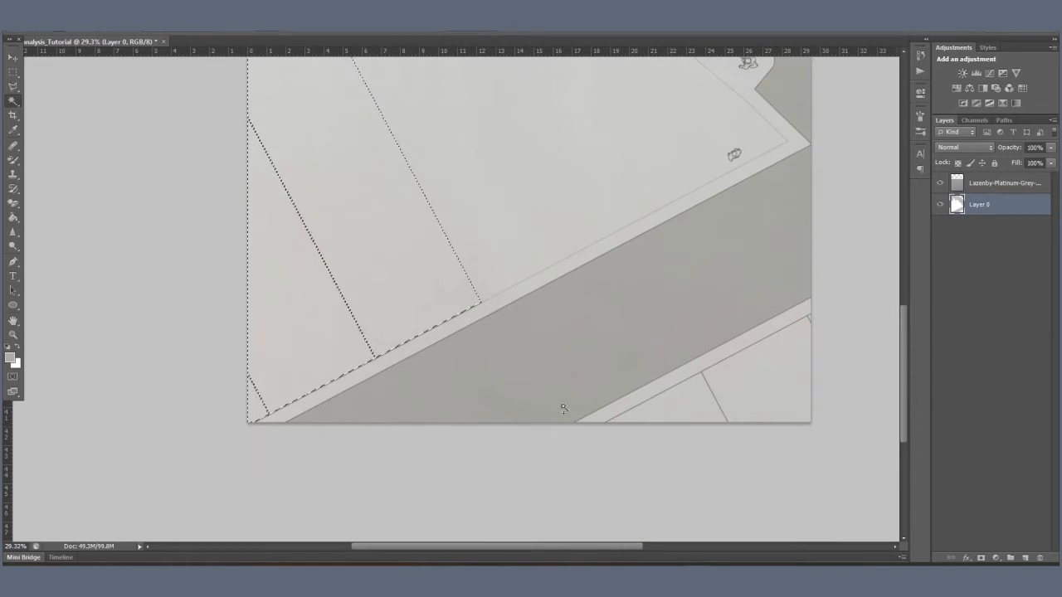
shift+click(688, 408)
scroll(821, 311, up, 3)
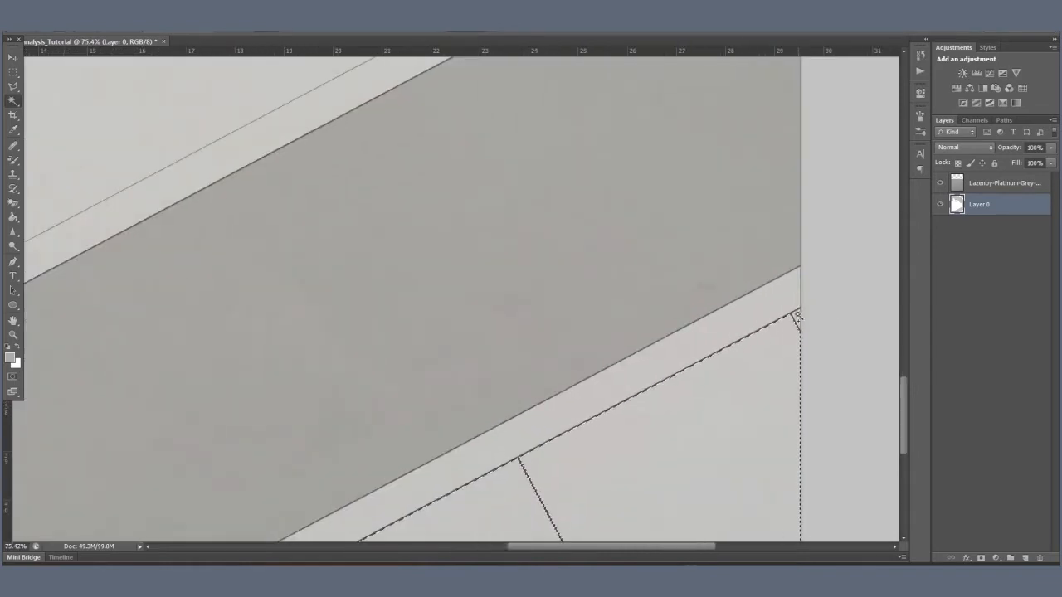
scroll(714, 411, down, 3)
scroll(695, 419, down, 3)
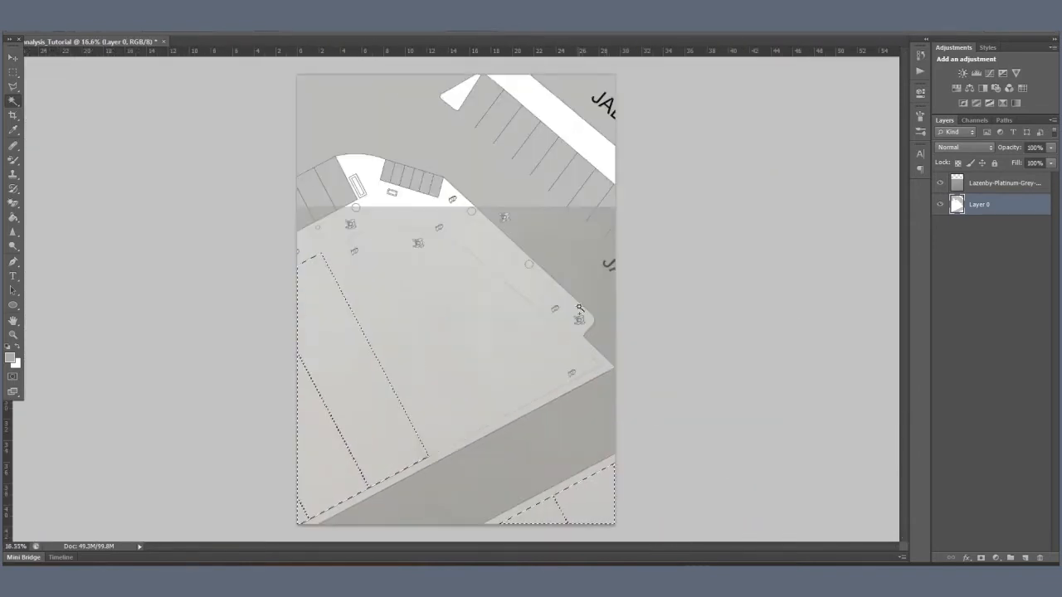
Step: Invert the selection, delete the concrete texture outside the building plots, and deselect
right_click(581, 308)
click(642, 426)
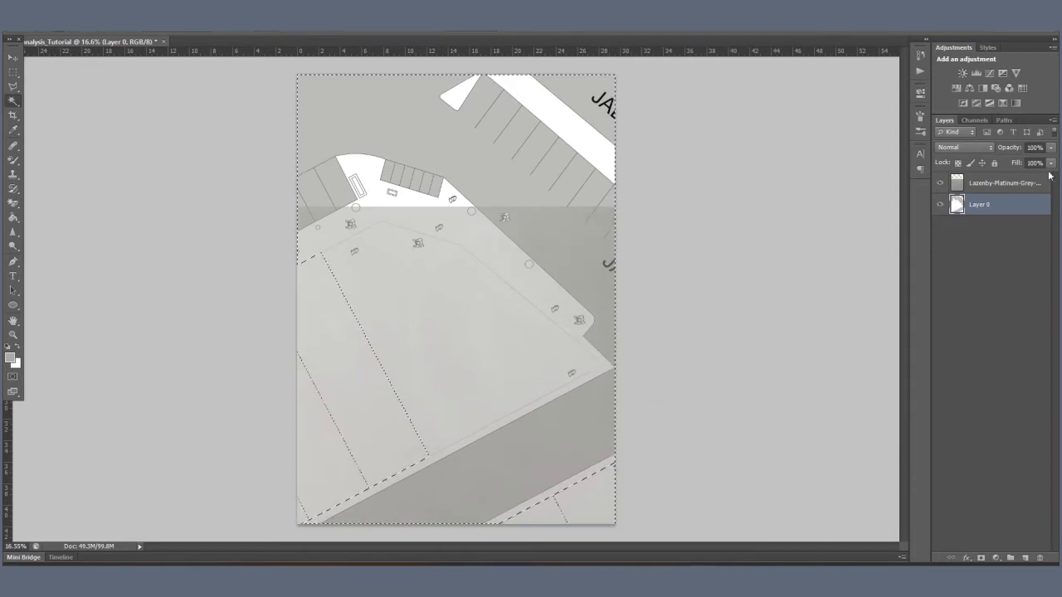
click(995, 184)
key(Delete)
right_click(564, 209)
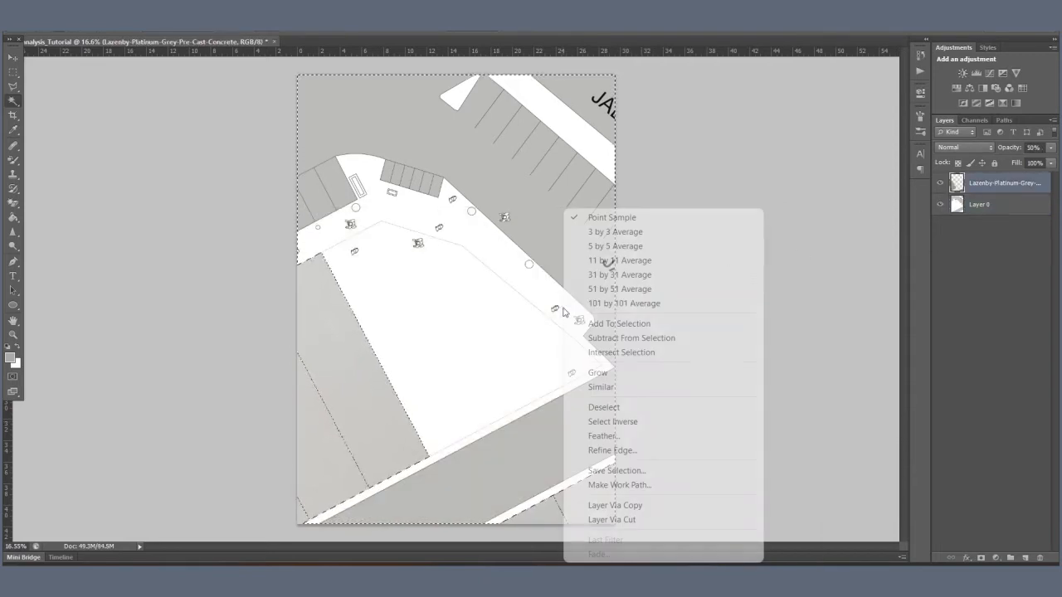
click(629, 408)
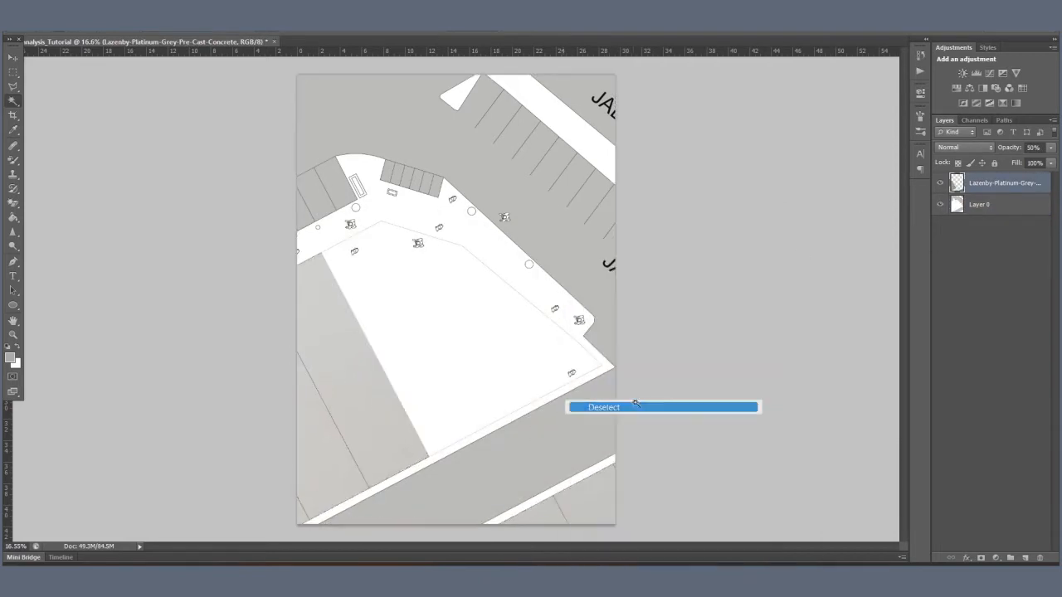
Step: Add a Drop Shadow effect to the concrete texture layer
click(967, 557)
click(969, 550)
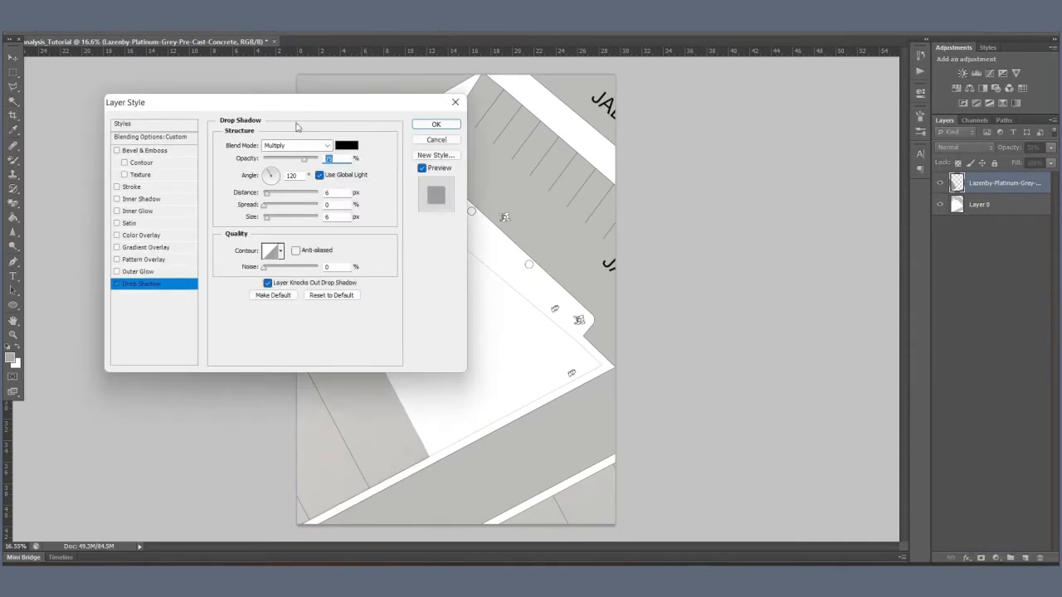
click(438, 124)
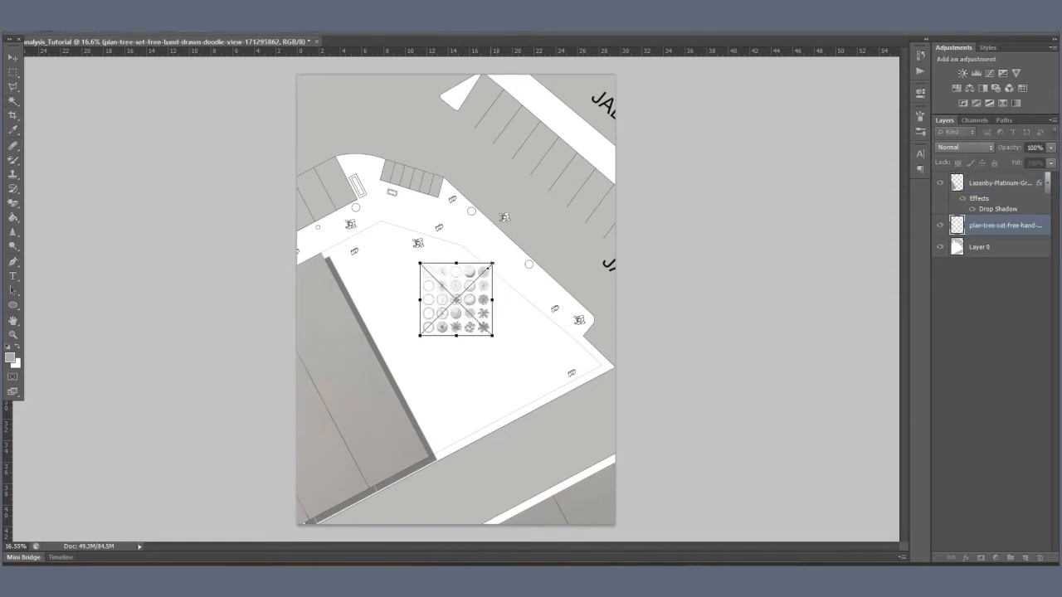
Step: Place the plan-tree-set-free-hand-drawn-doodle-view sheet over the site and rasterize its layer
drag(492, 264, 594, 161)
key(Return)
right_click(1004, 229)
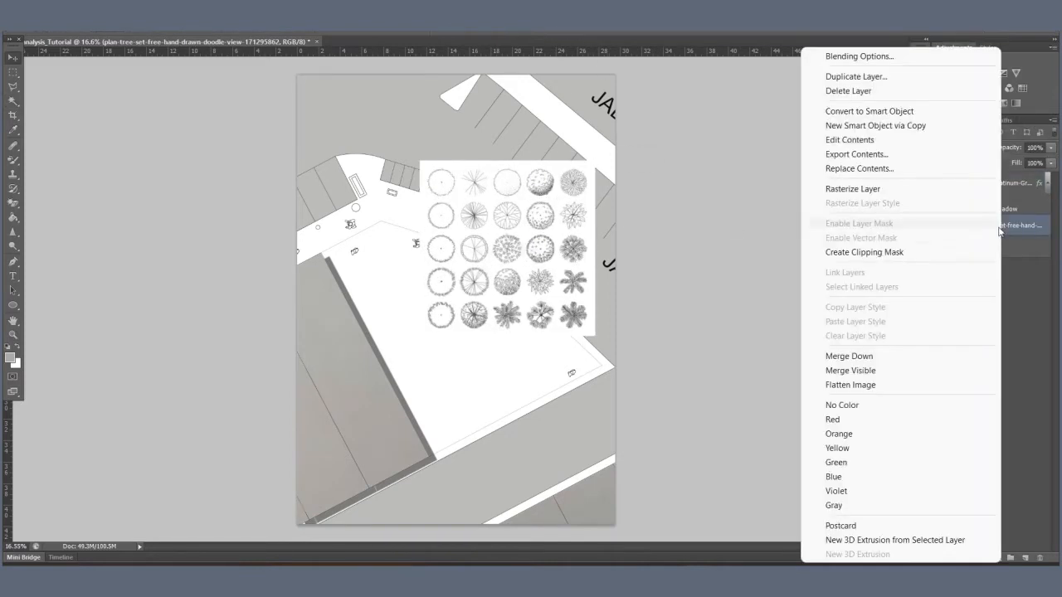
click(865, 190)
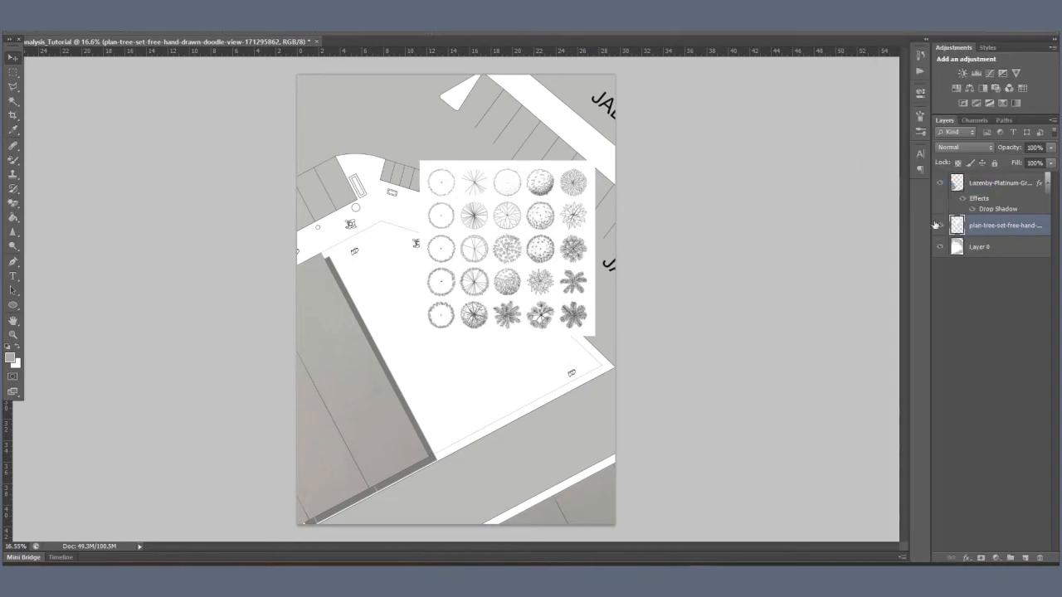
Step: Isolate the round tree symbol with branching veins by marquee-selecting it, inverting the selection and deleting the other symbols
scroll(492, 227, up, 5)
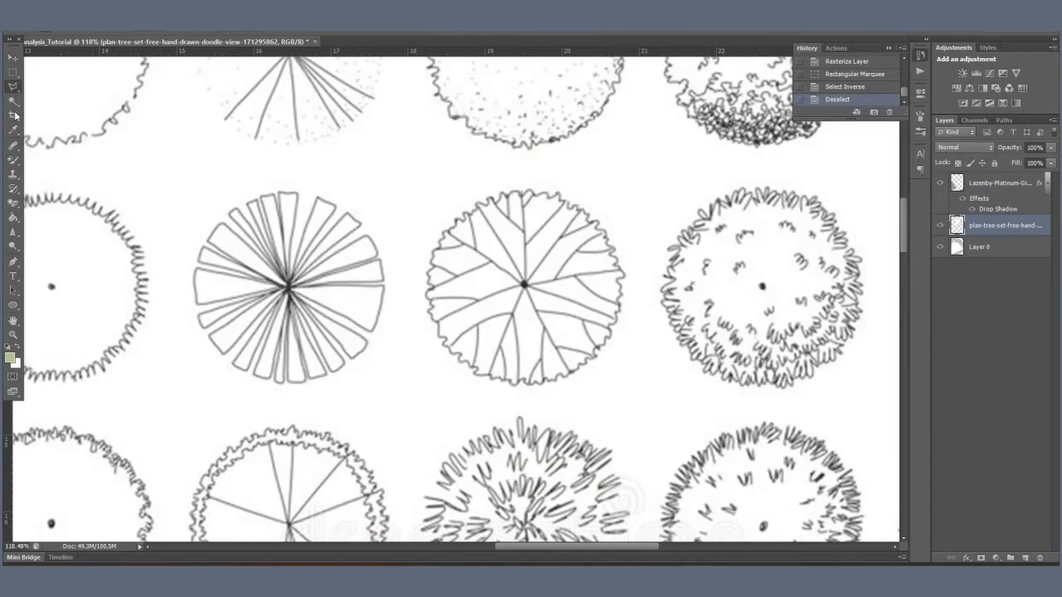
right_click(16, 90)
click(17, 77)
drag(416, 178, 633, 396)
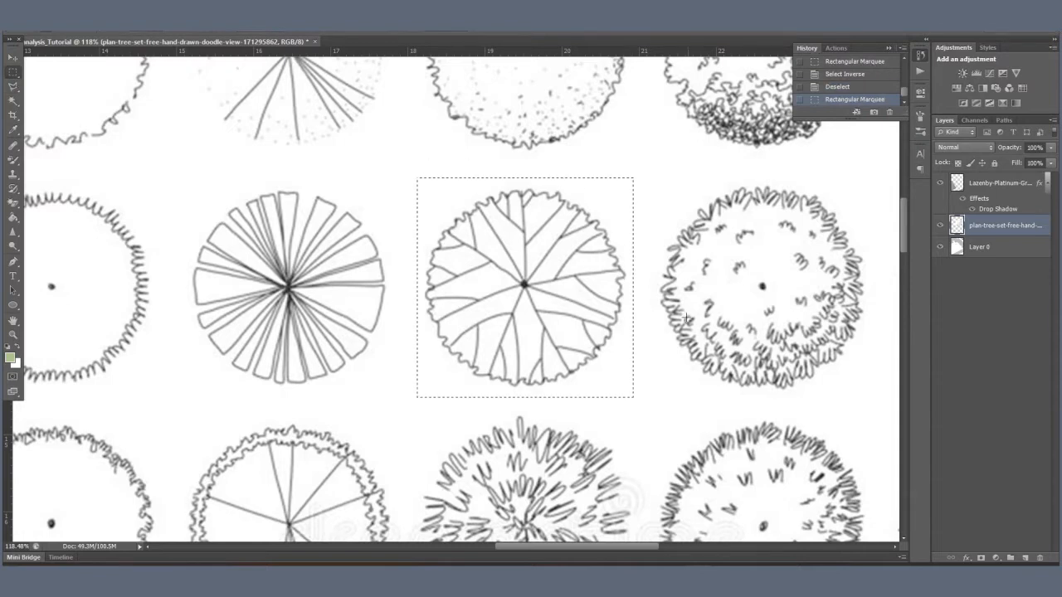
right_click(687, 320)
click(734, 57)
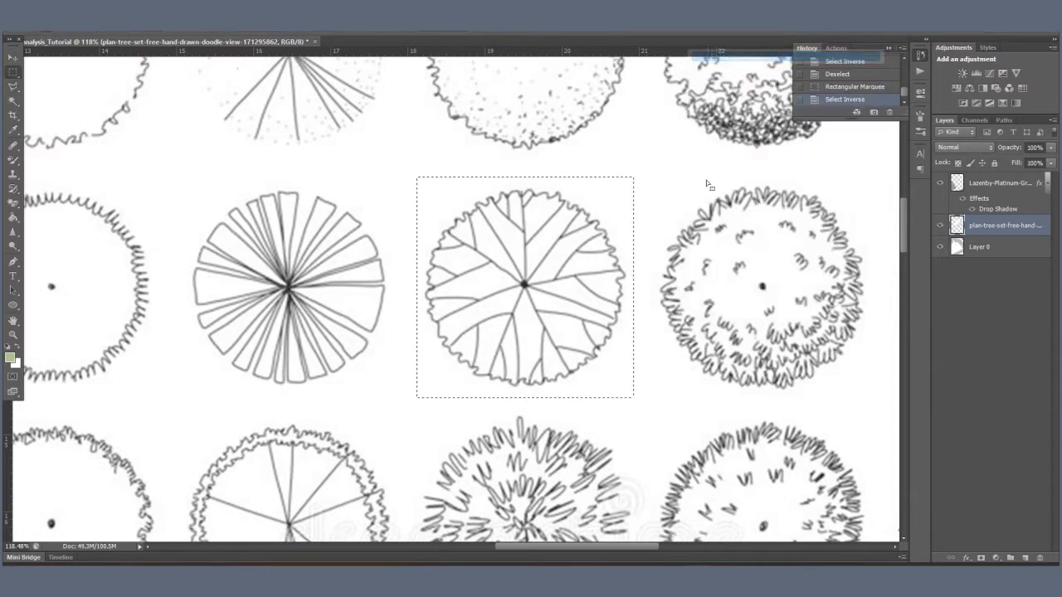
key(Delete)
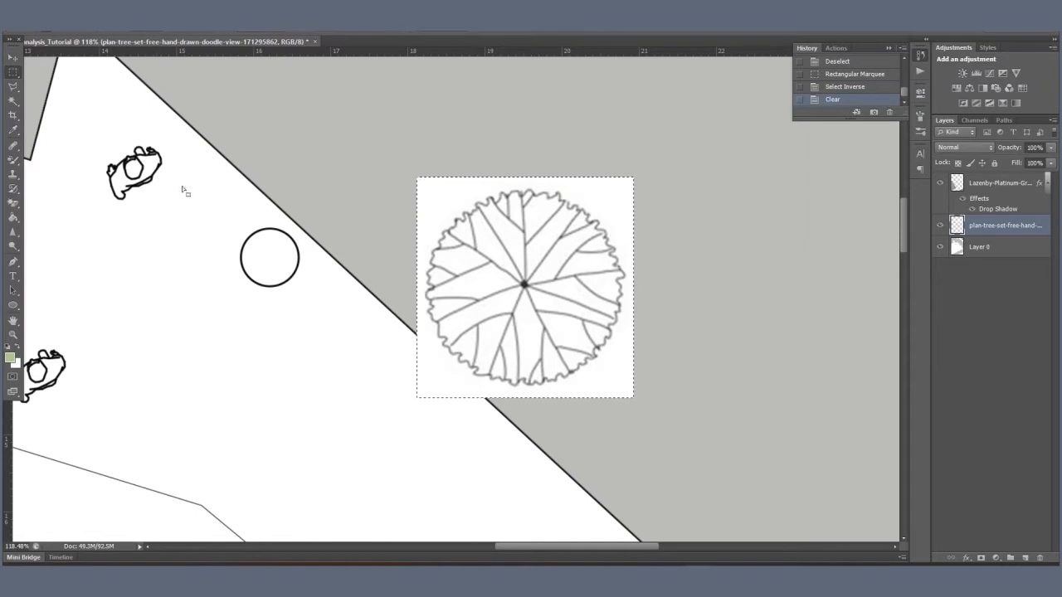
Step: Deselect and erase the white background around the tree symbol with the Magic Eraser
key(e)
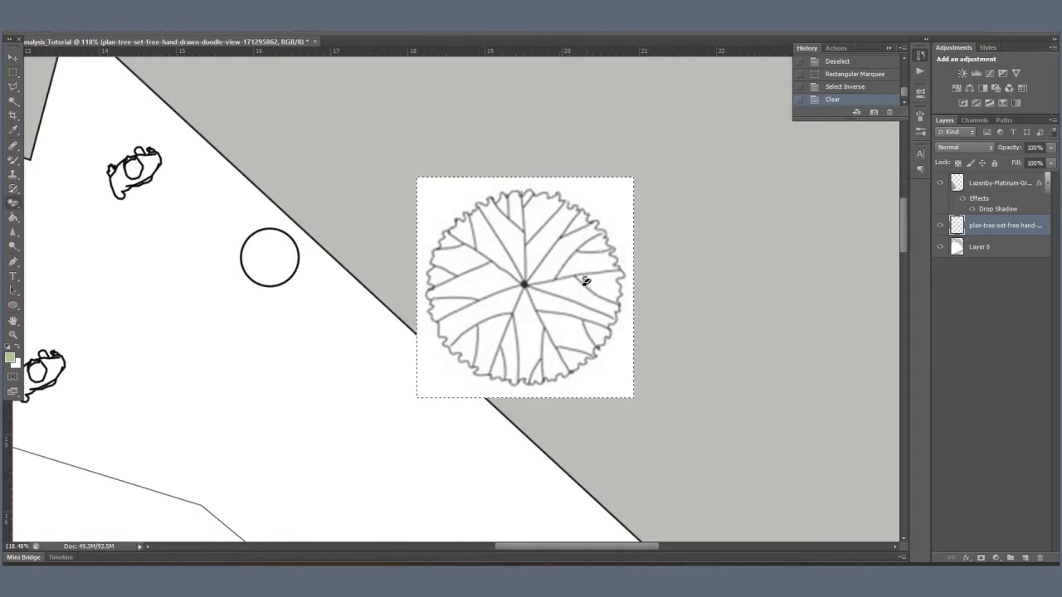
key(l)
right_click(579, 284)
click(620, 288)
key(shift+e)
click(450, 207)
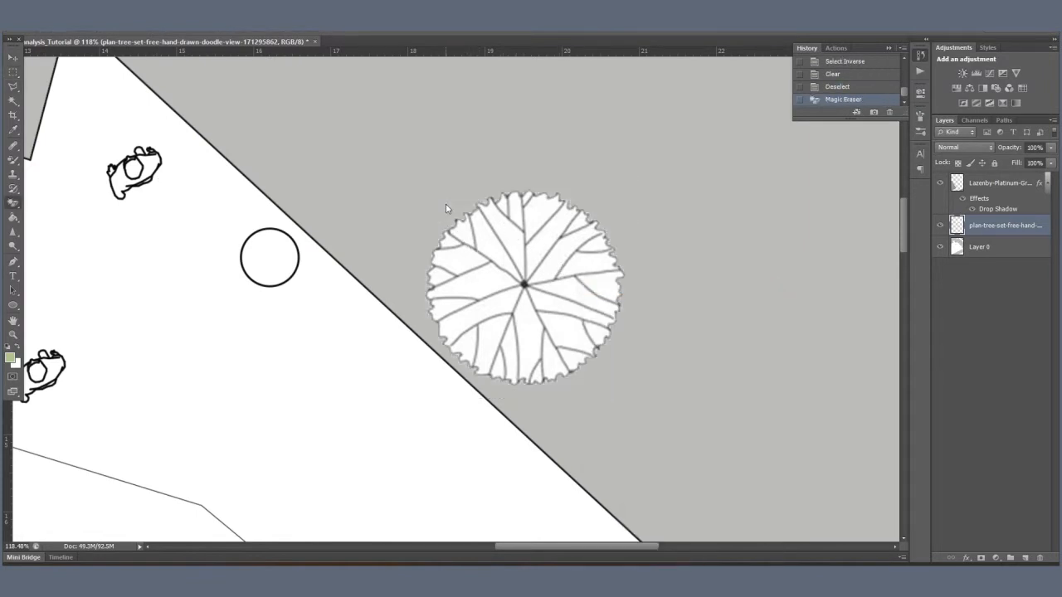
Step: Erase the white areas between the tree symbol's branches with the Magic Eraser
scroll(539, 341, up, 3)
scroll(539, 342, up, 1)
click(457, 398)
click(473, 353)
click(432, 346)
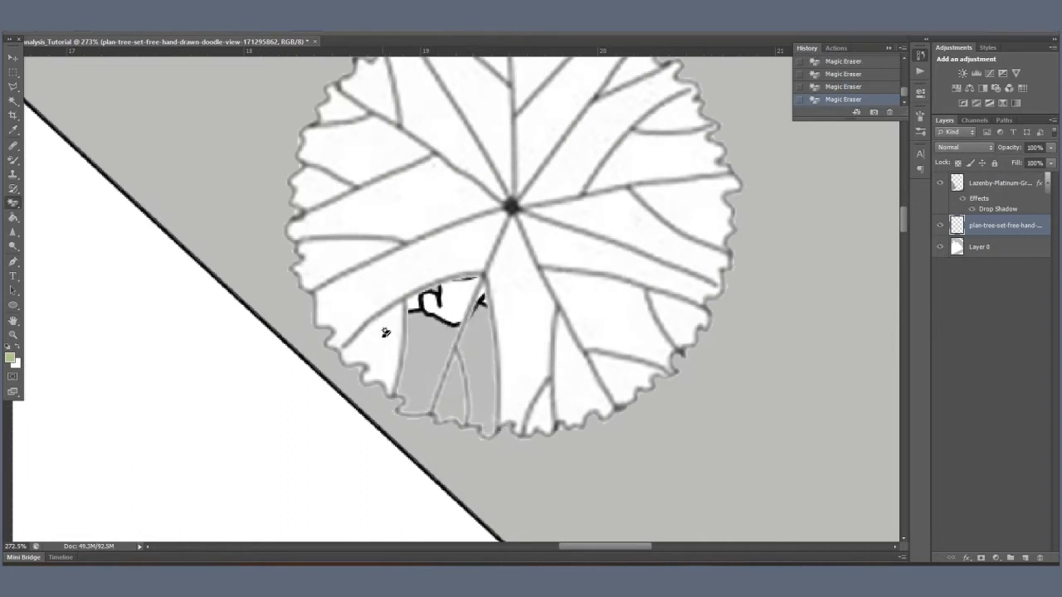
click(386, 333)
click(382, 288)
click(343, 254)
click(331, 196)
click(319, 190)
click(359, 151)
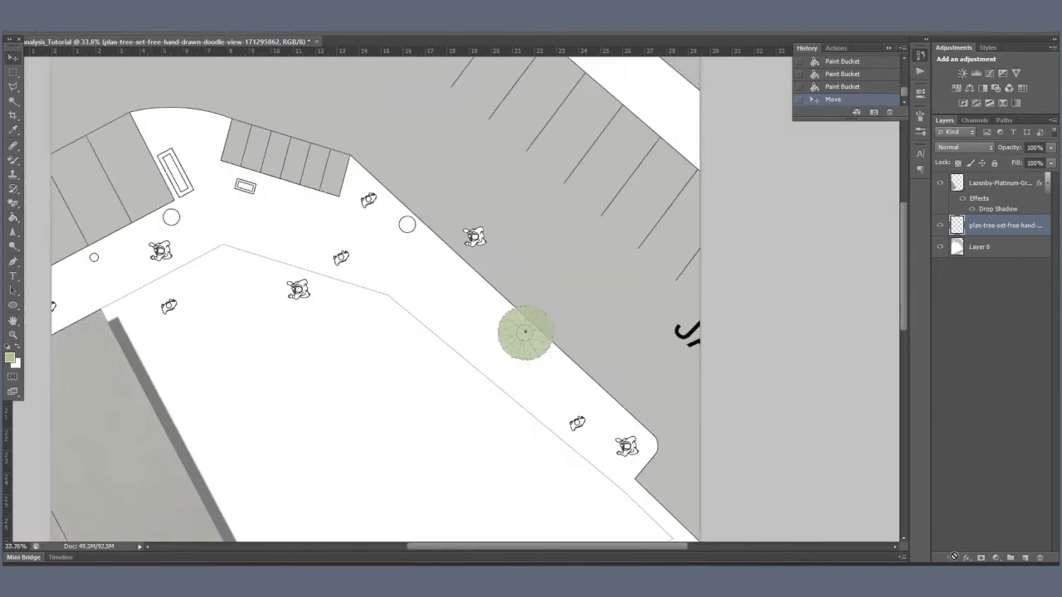
Step: Enlarge the green tree symbol beside the diagonal road with Free Transform
key(ctrl+t)
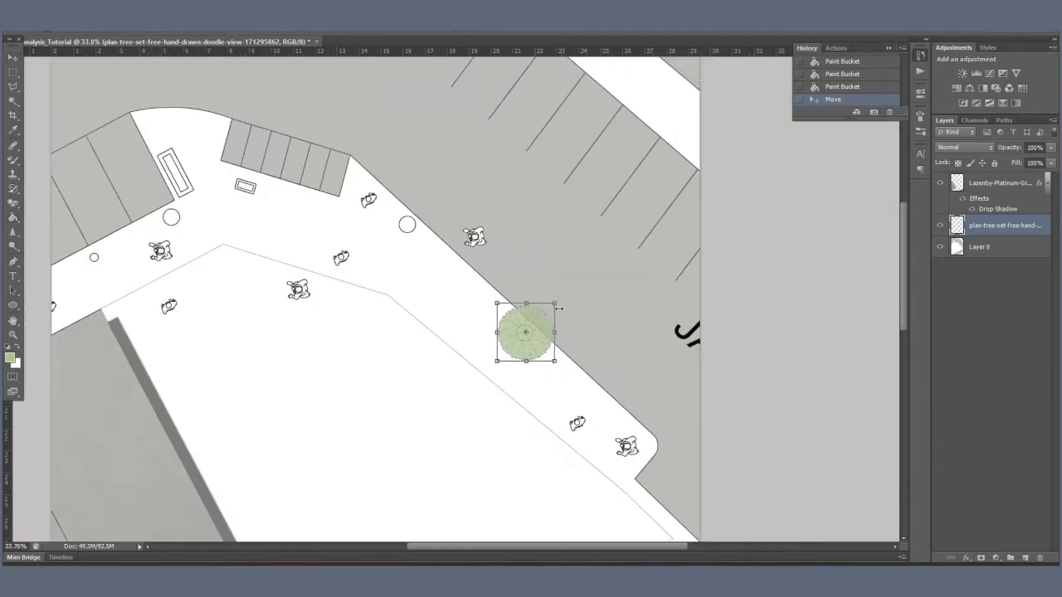
drag(561, 304, 581, 275)
drag(535, 330, 522, 344)
key(Return)
Step: Add a Drop Shadow effect to the tree layer and increase the shadow's distance
click(966, 557)
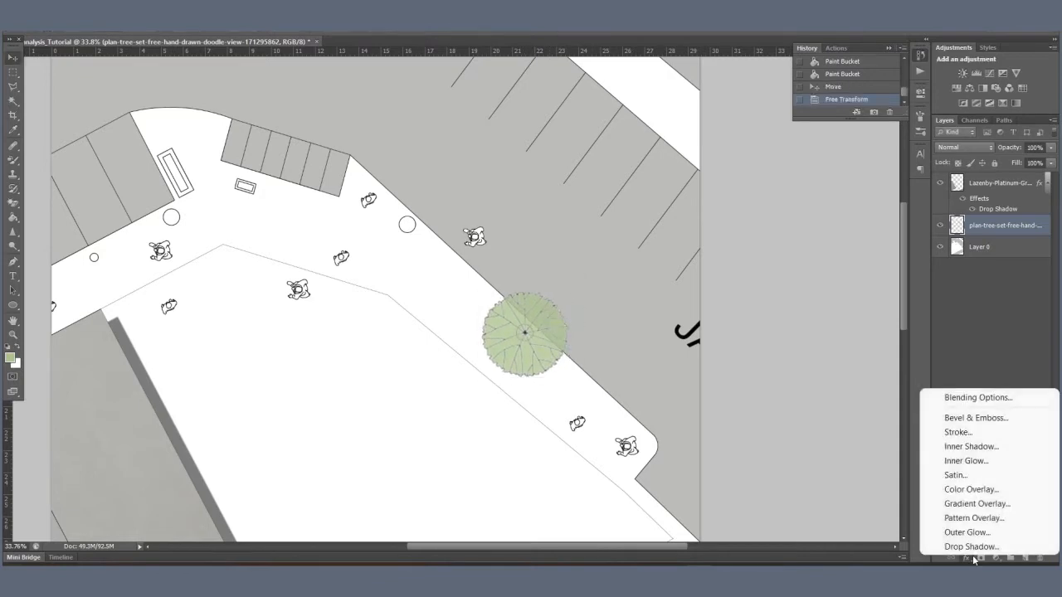
click(954, 550)
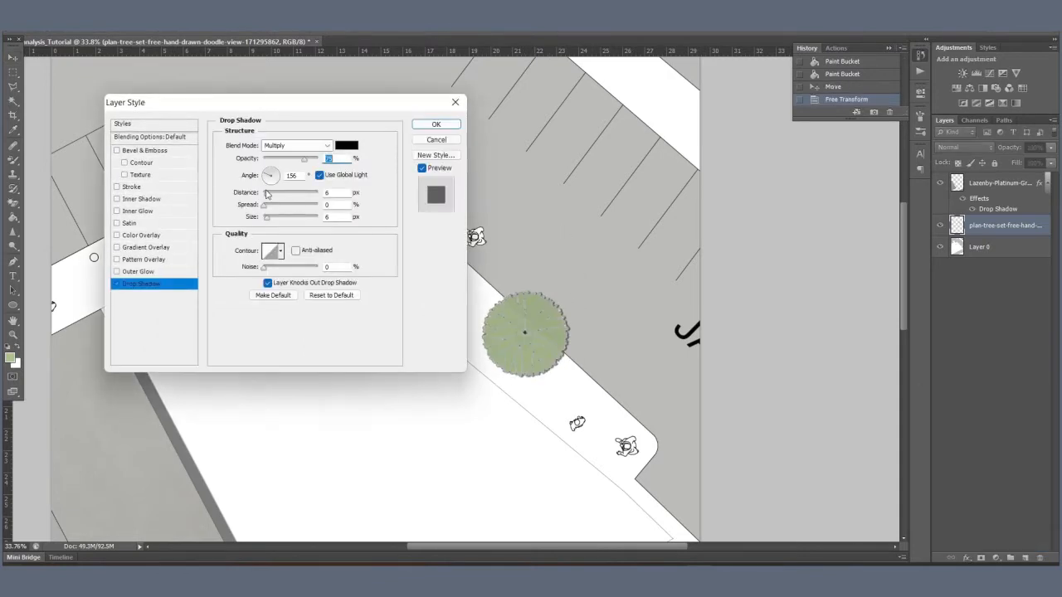
drag(266, 193, 281, 193)
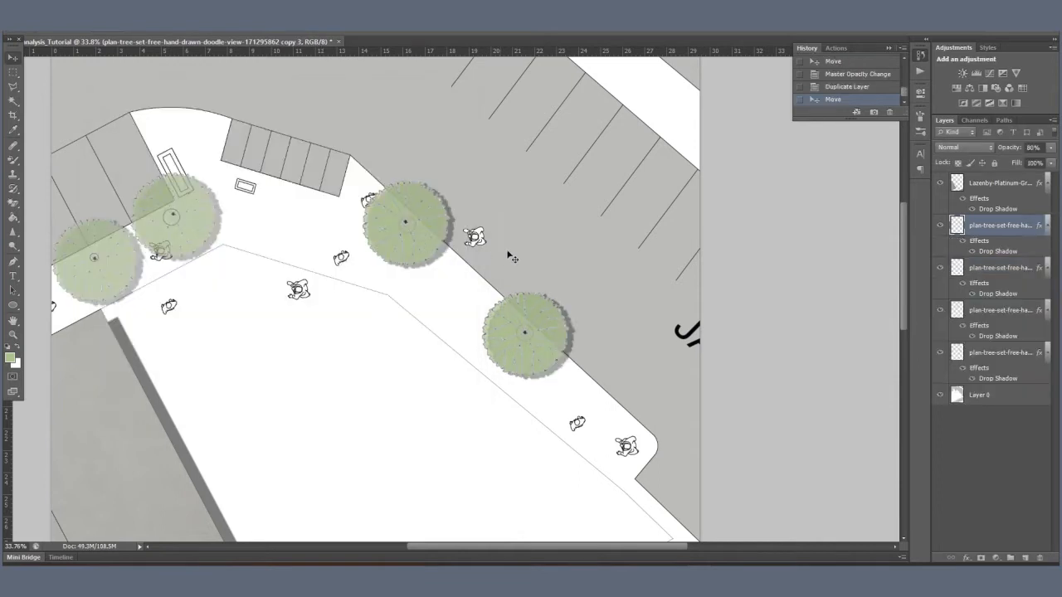
Step: Draw white dashed centre lines with the Pen tool across the plan's upper-left road and its lower road
scroll(611, 249, down, 5)
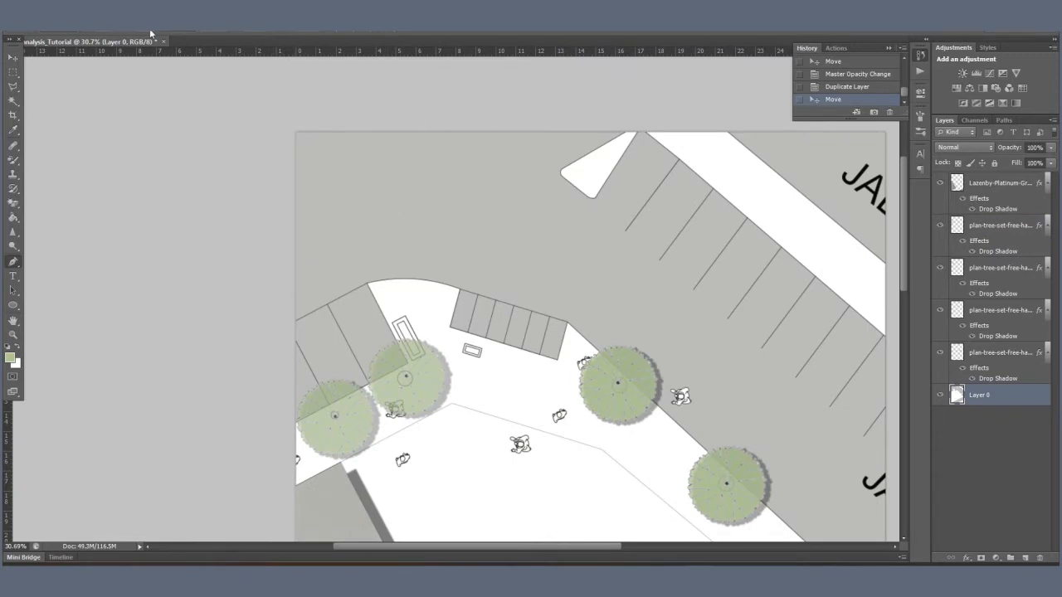
click(150, 33)
click(151, 33)
click(295, 260)
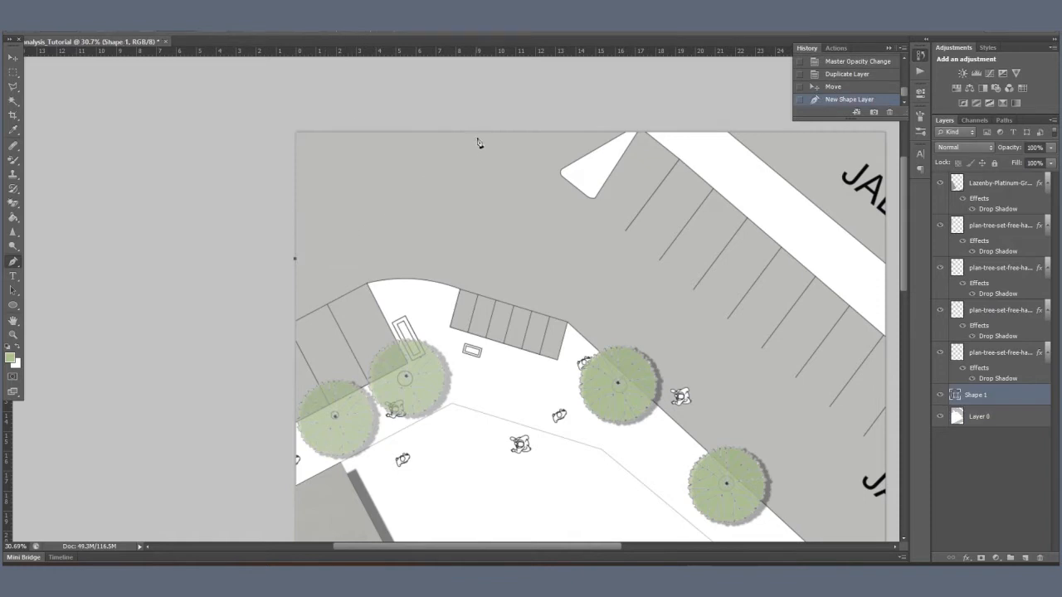
click(501, 117)
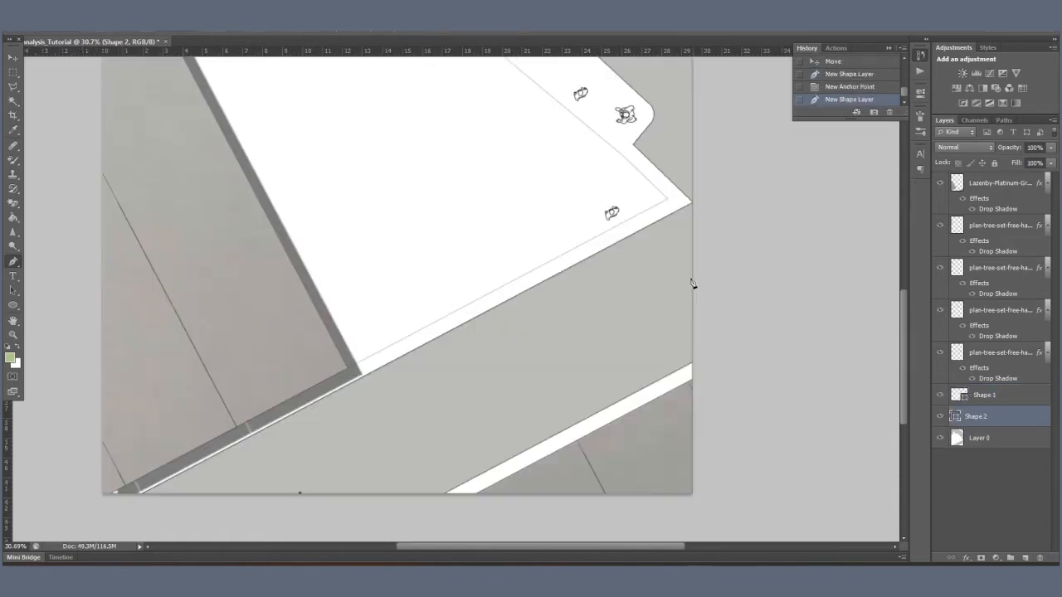
click(692, 282)
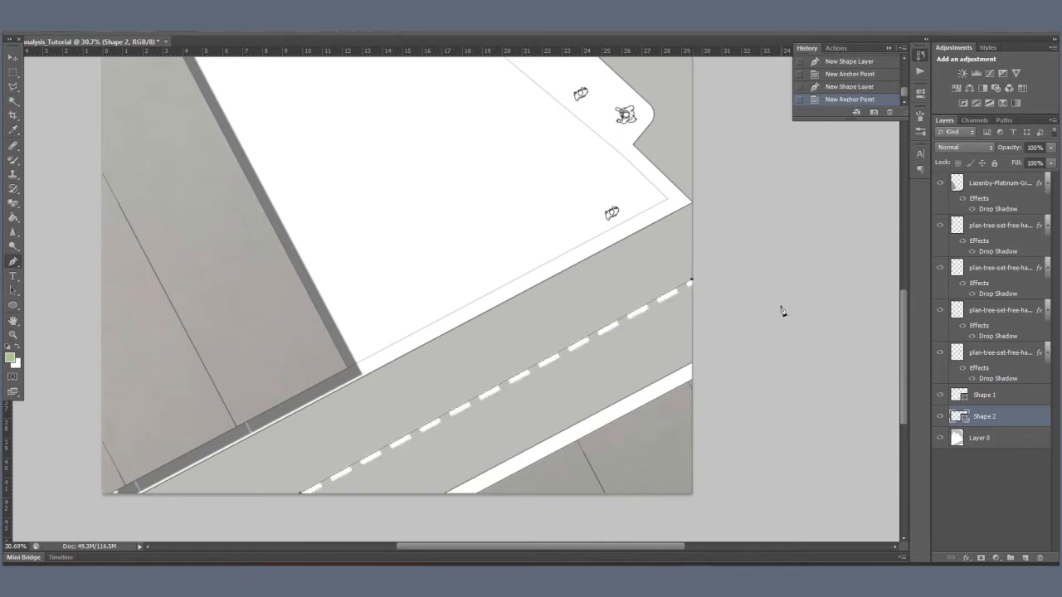
click(977, 440)
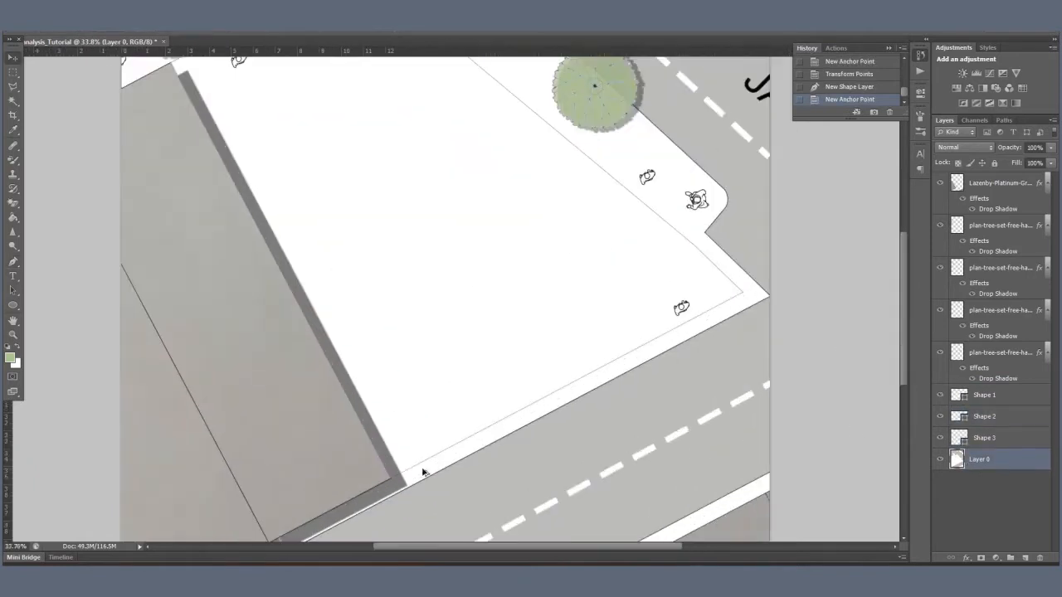
Step: Select the central site plot on Layer 0 with the Magic Wand and fill it with red #a02108 using the Paint Bucket
scroll(428, 470, down, 1)
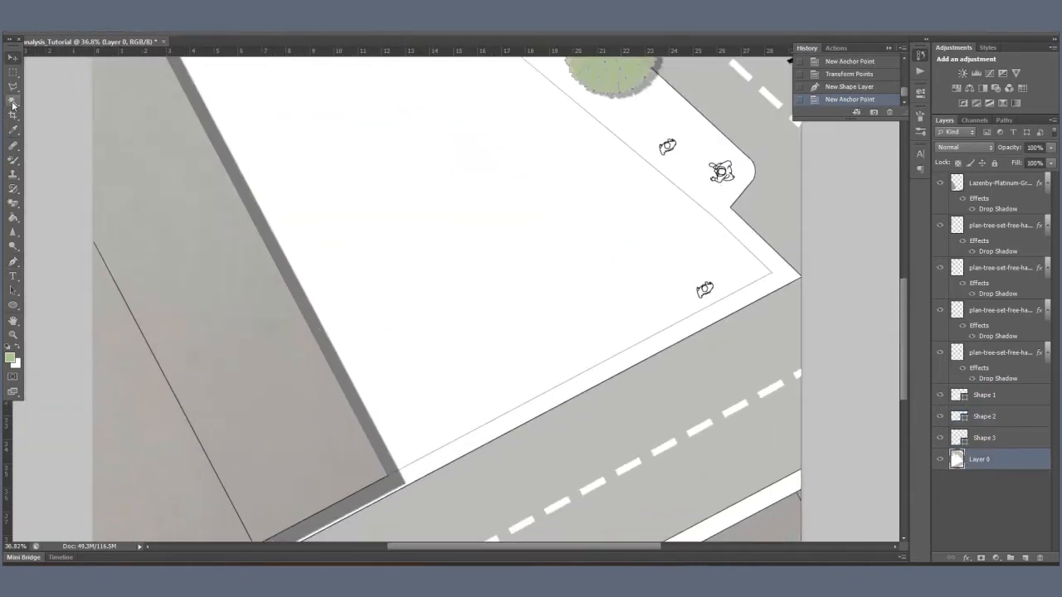
click(497, 227)
scroll(495, 351, down, 2)
click(10, 357)
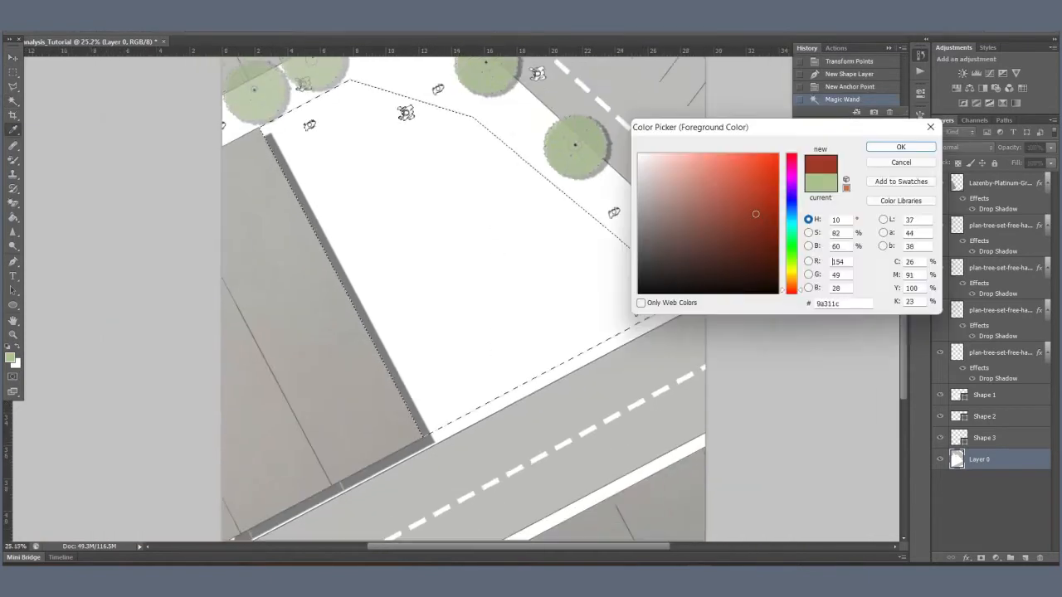
click(766, 227)
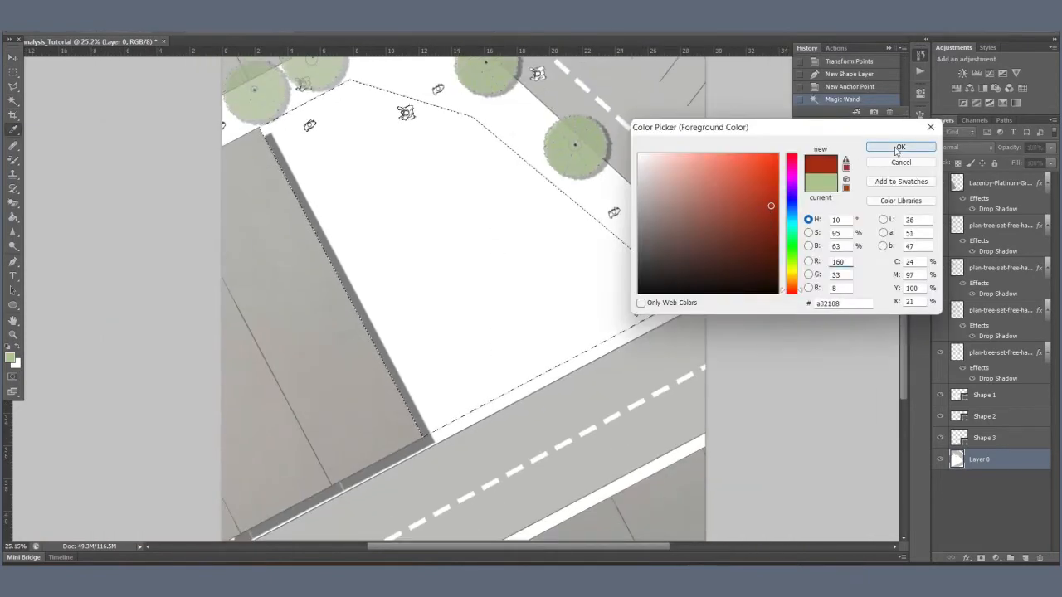
click(900, 147)
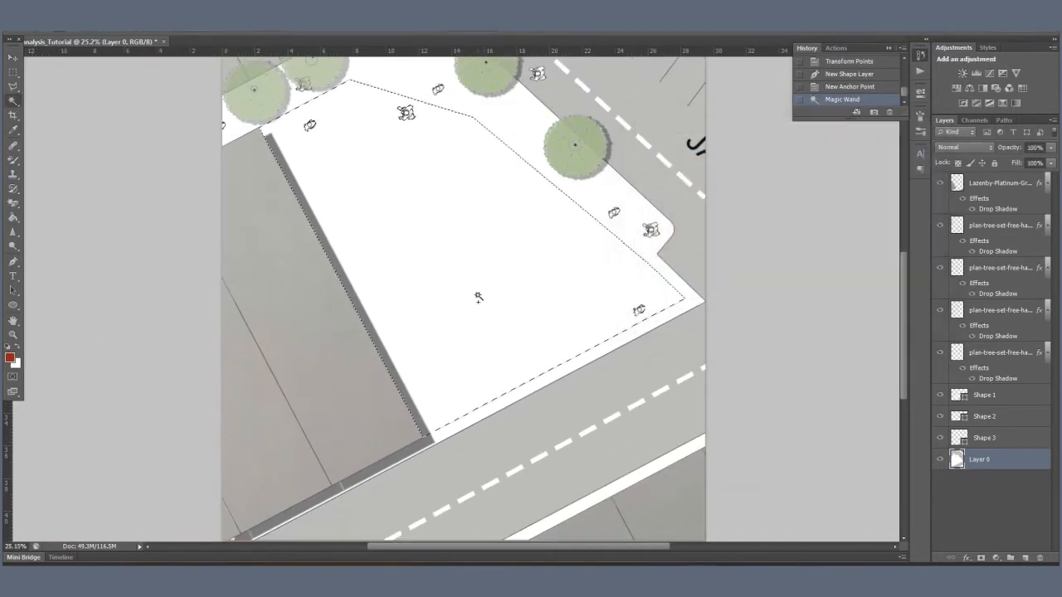
click(14, 218)
click(68, 227)
click(504, 279)
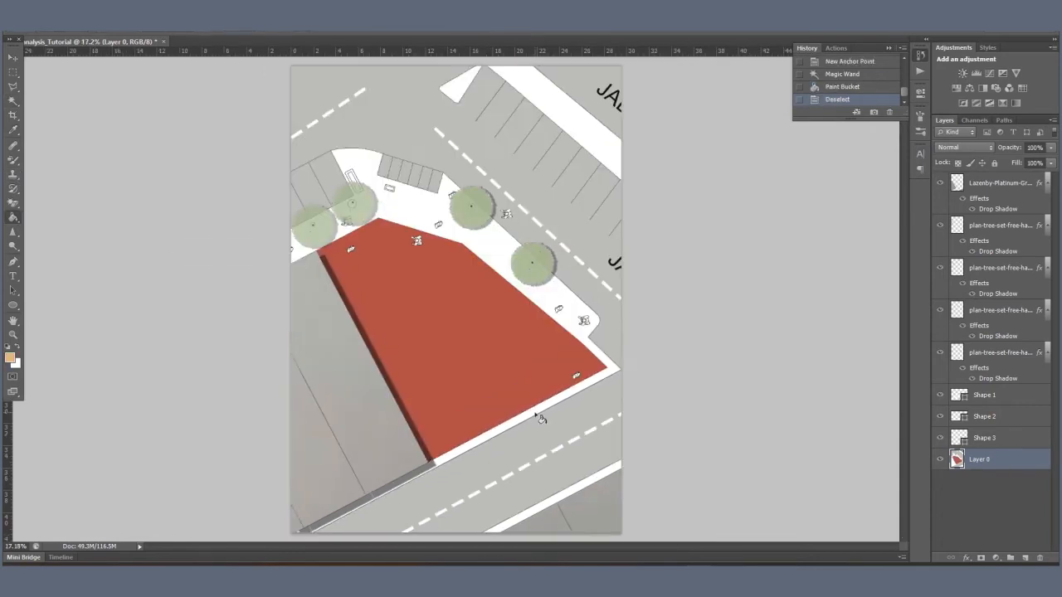
click(574, 375)
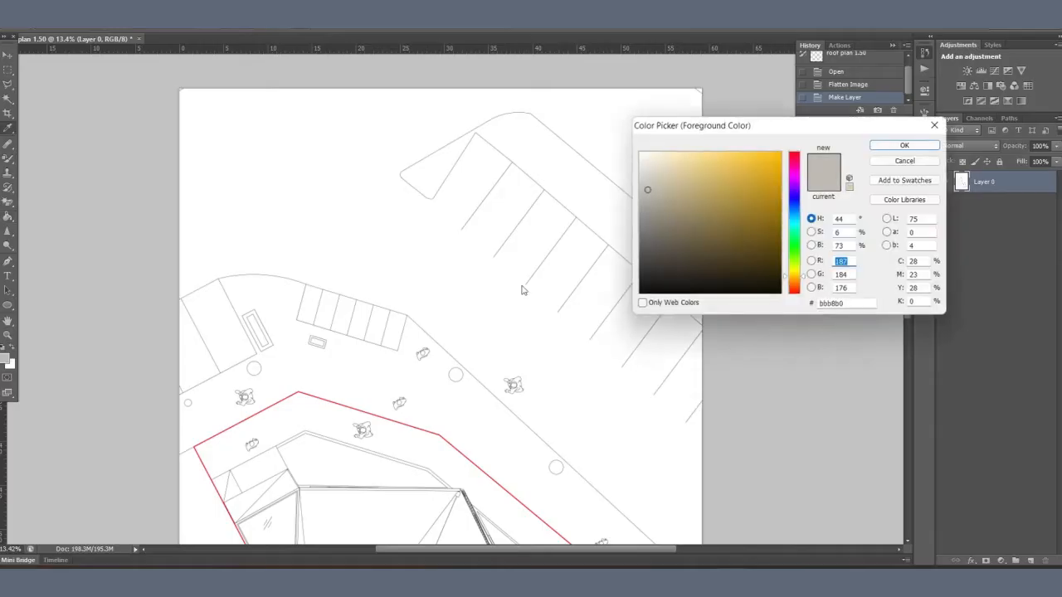
Step: Set the foreground colour to grey #a2a09b and fill the road areas of the roof plan with the Paint Bucket
click(645, 203)
click(905, 146)
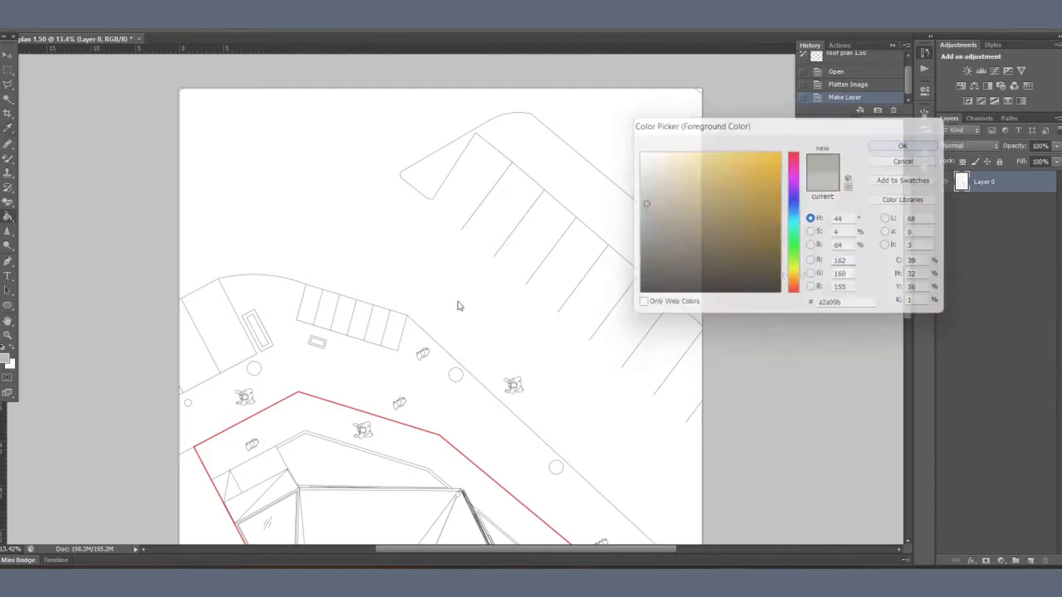
click(433, 304)
scroll(531, 111, down, 5)
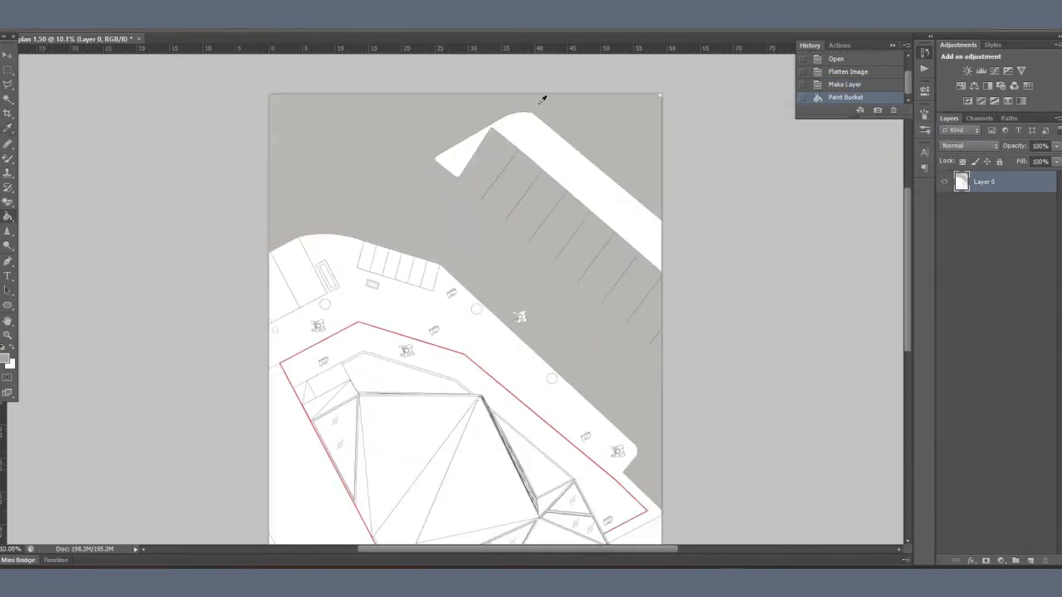
click(572, 458)
Step: Fill the two large bays and the row of six small parking bays with the same grey
scroll(358, 230, up, 9)
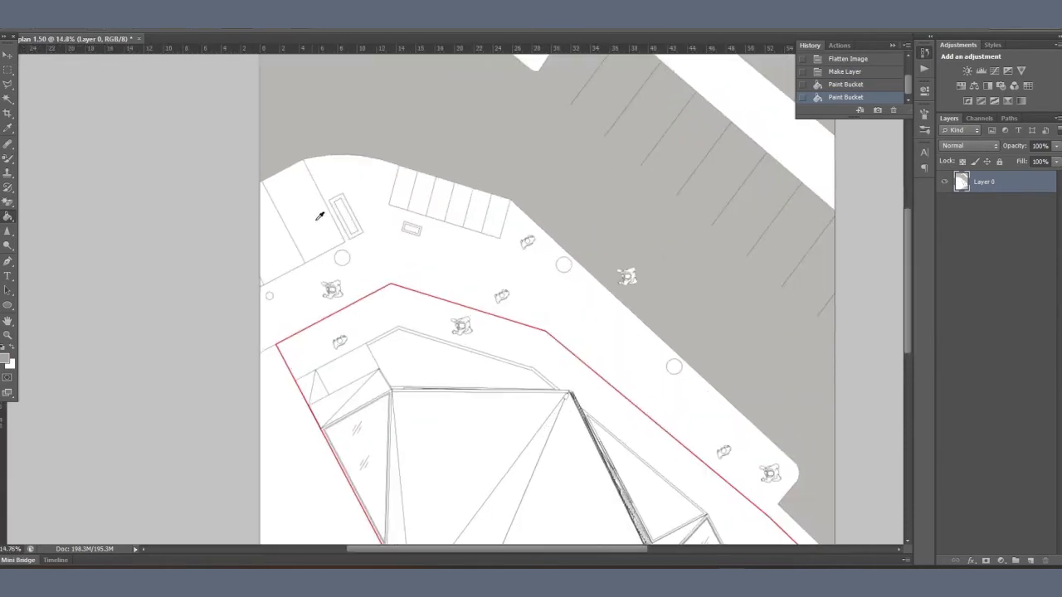
click(321, 217)
click(253, 278)
click(461, 175)
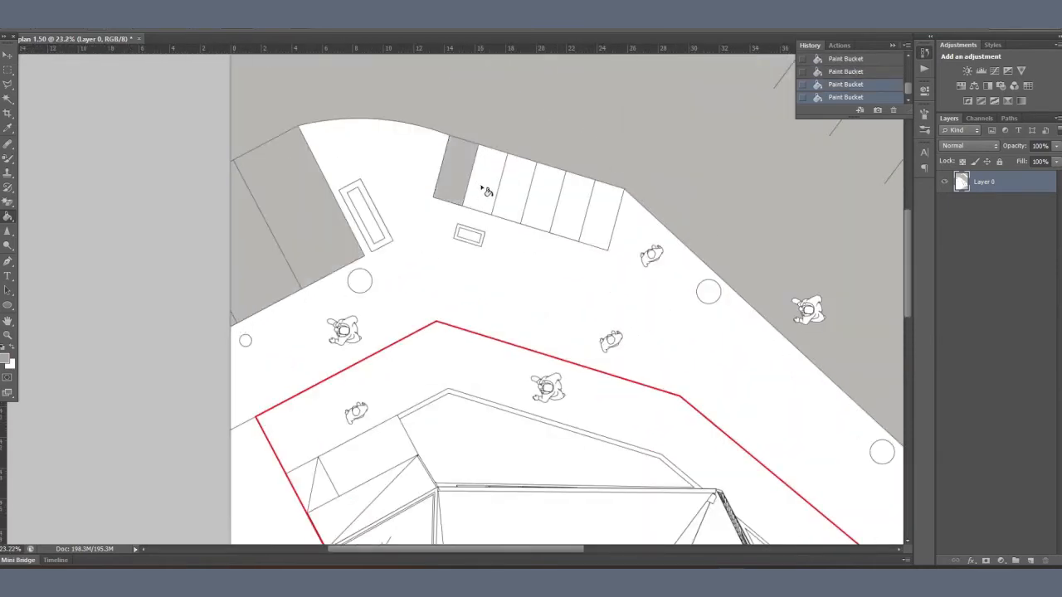
click(489, 189)
click(519, 199)
click(543, 205)
click(576, 217)
click(597, 224)
scroll(392, 334, down, 1)
scroll(392, 334, down, 8)
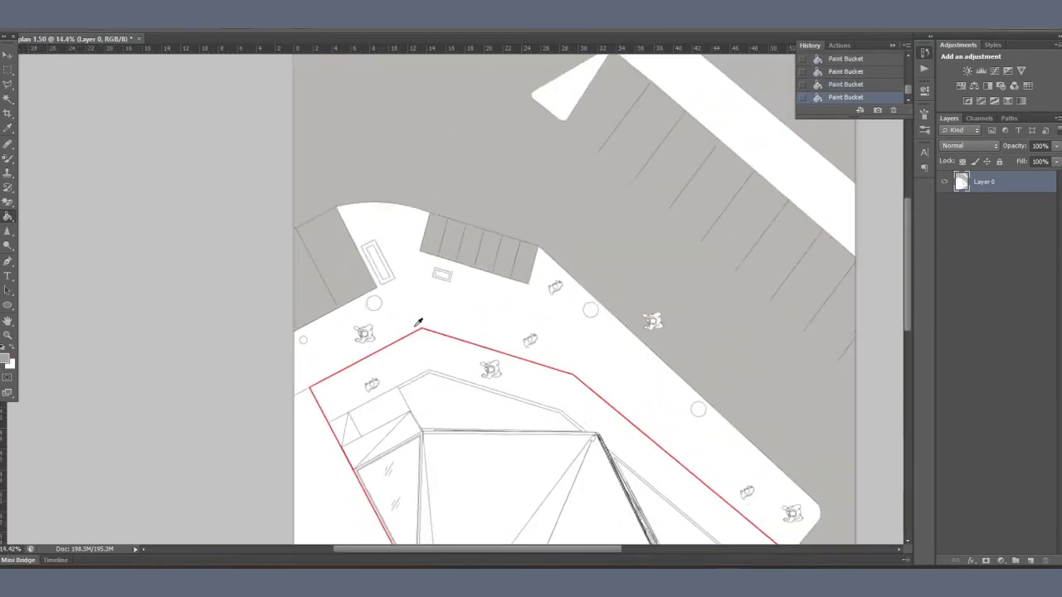
Step: Position and rotate the grass-material texture so it covers the lawn strip inside the red site boundary
drag(642, 386, 597, 295)
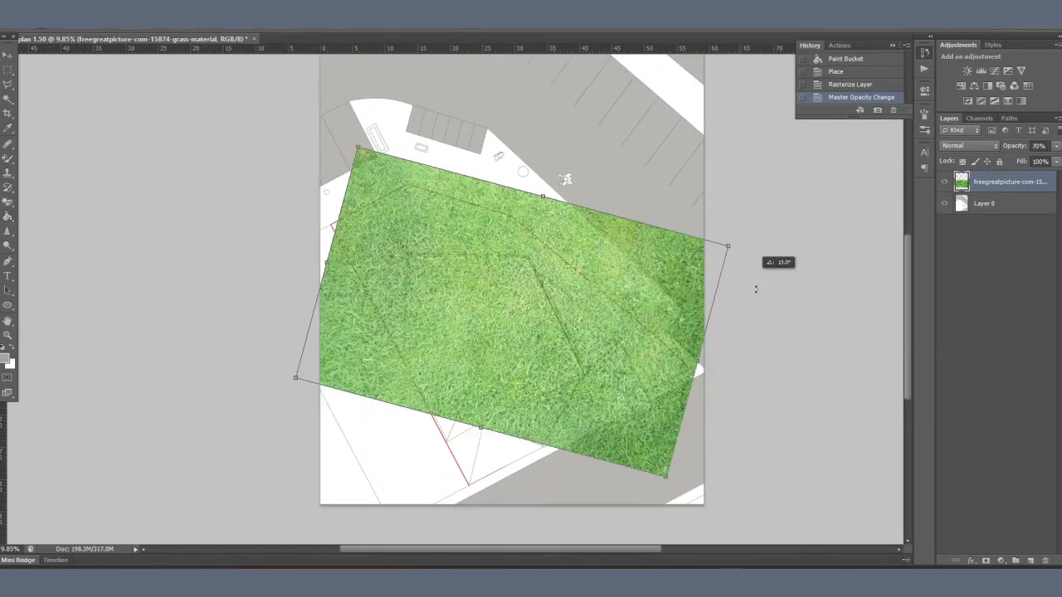
drag(759, 285, 552, 323)
drag(721, 296, 736, 297)
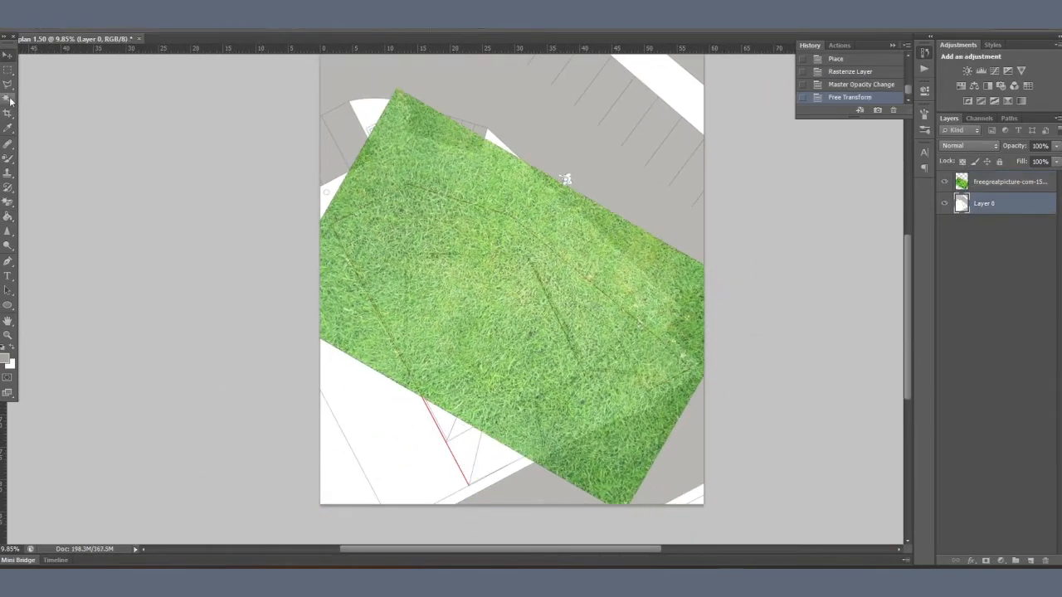
Step: Select the lawn strip on Layer 0 with the Magic Wand and set the grass layer's opacity to 30%
scroll(425, 209, up, 3)
click(444, 210)
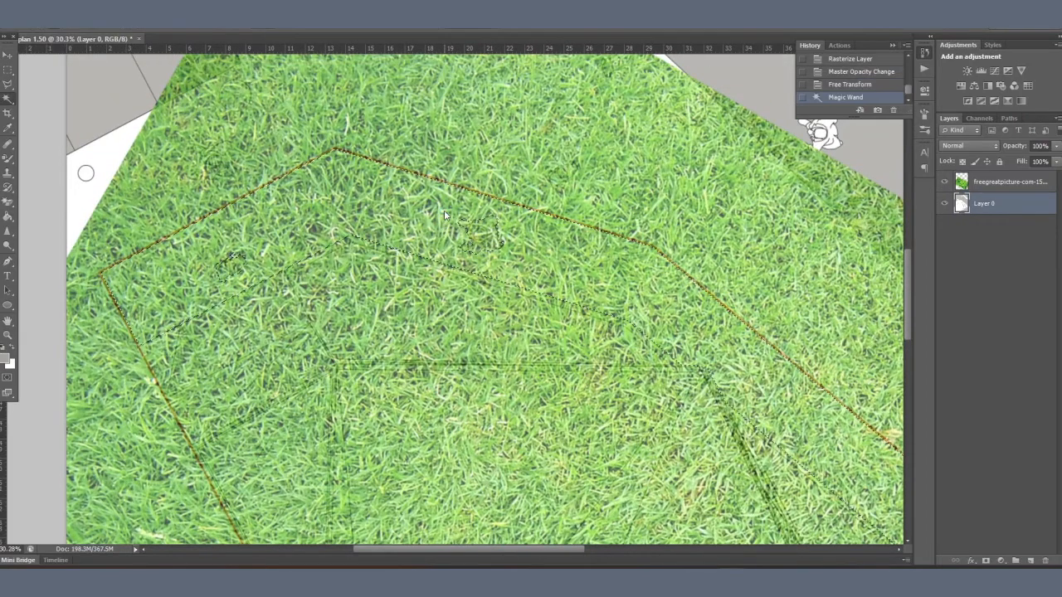
scroll(369, 210, down, 2)
click(1010, 182)
click(1038, 146)
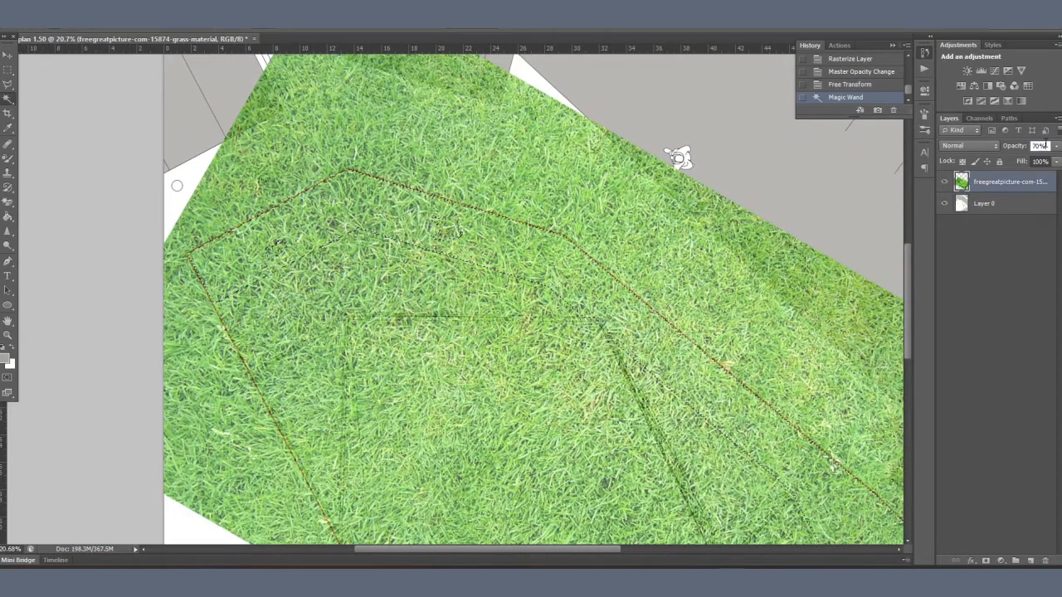
text(70)
double_click(1045, 145)
text(30)
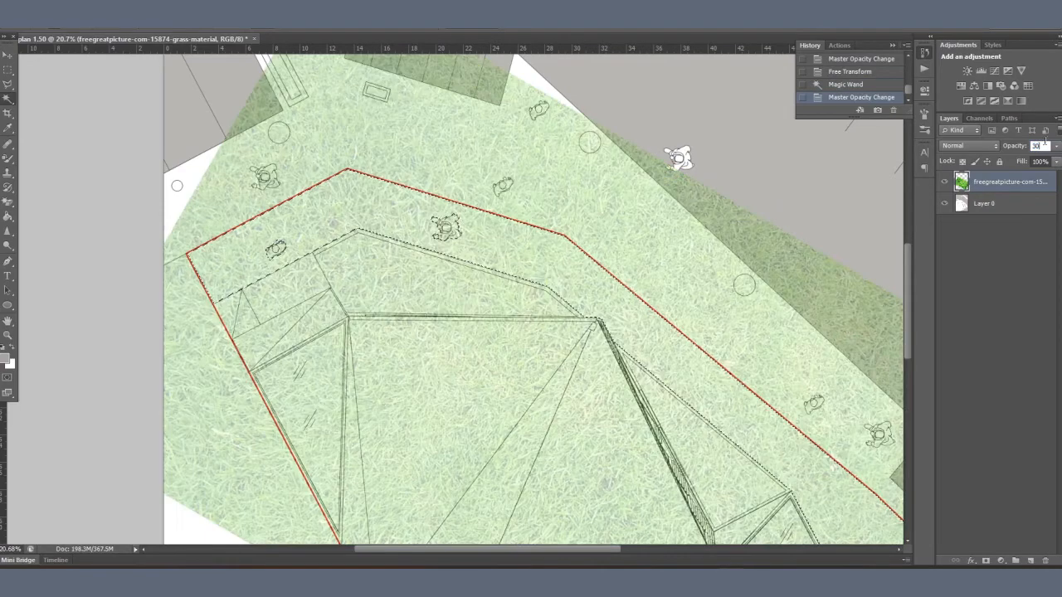
key(Return)
Step: Invert the selection, delete the grass outside the lawn strip and deselect
right_click(737, 207)
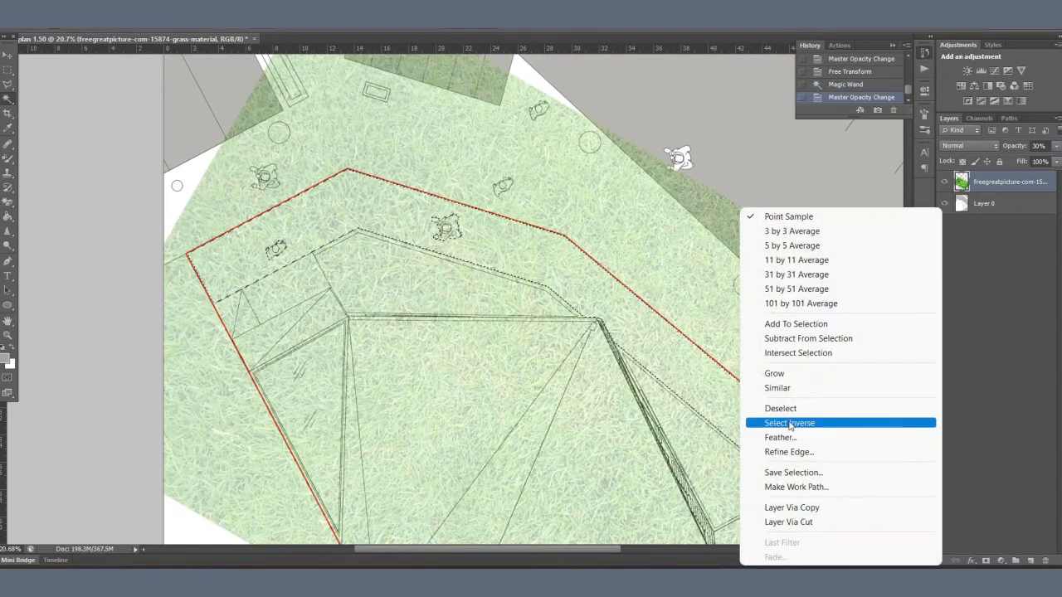
click(798, 419)
key(Delete)
scroll(475, 227, down, 2)
right_click(618, 249)
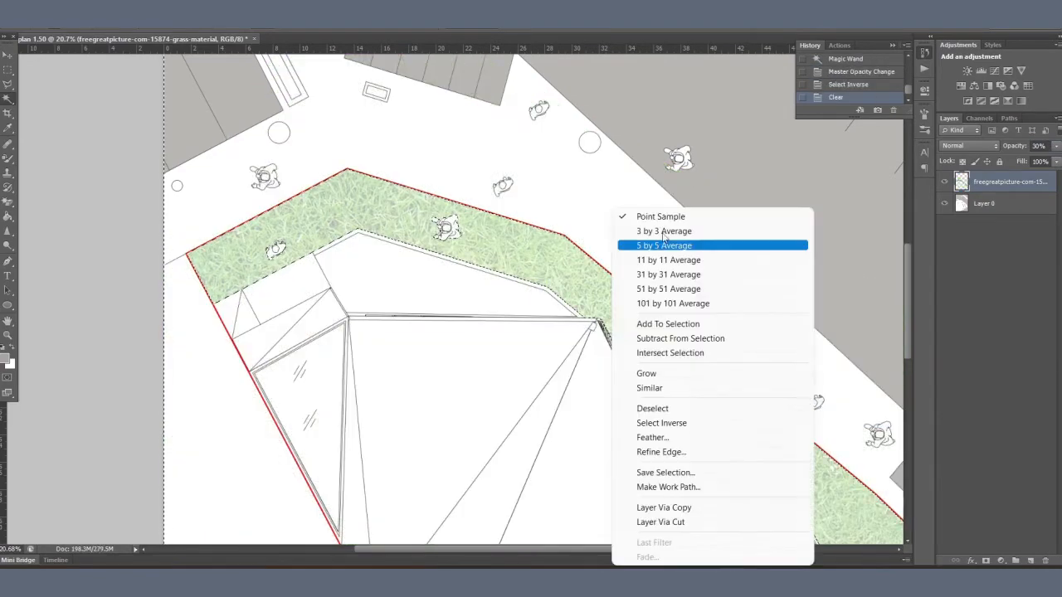
click(655, 404)
Step: Set the grass layer's opacity to 90%
scroll(472, 226, down, 1)
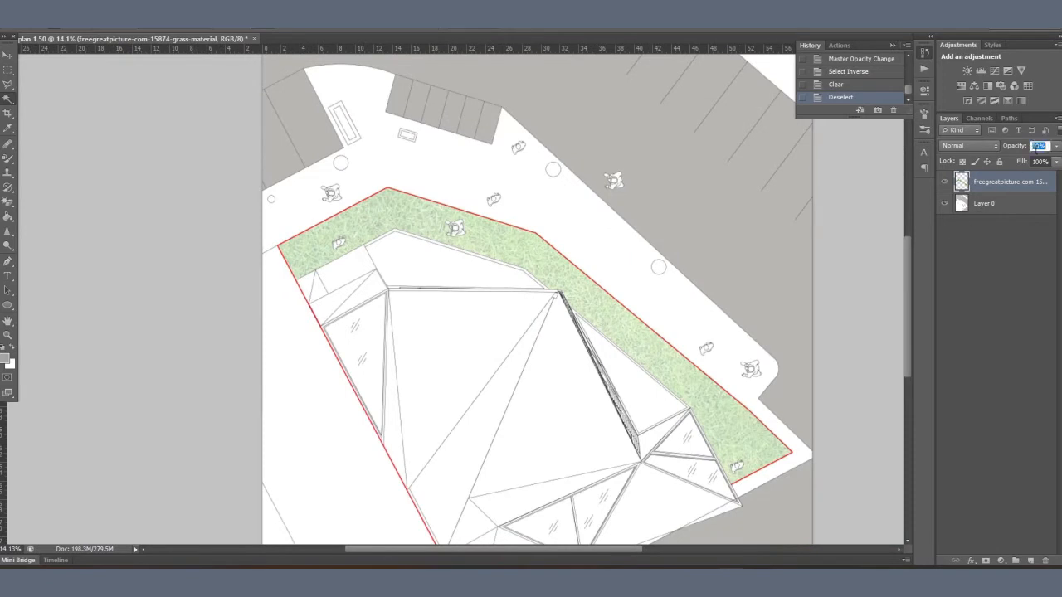
text(80)
key(BackSpace)
key(BackSpace)
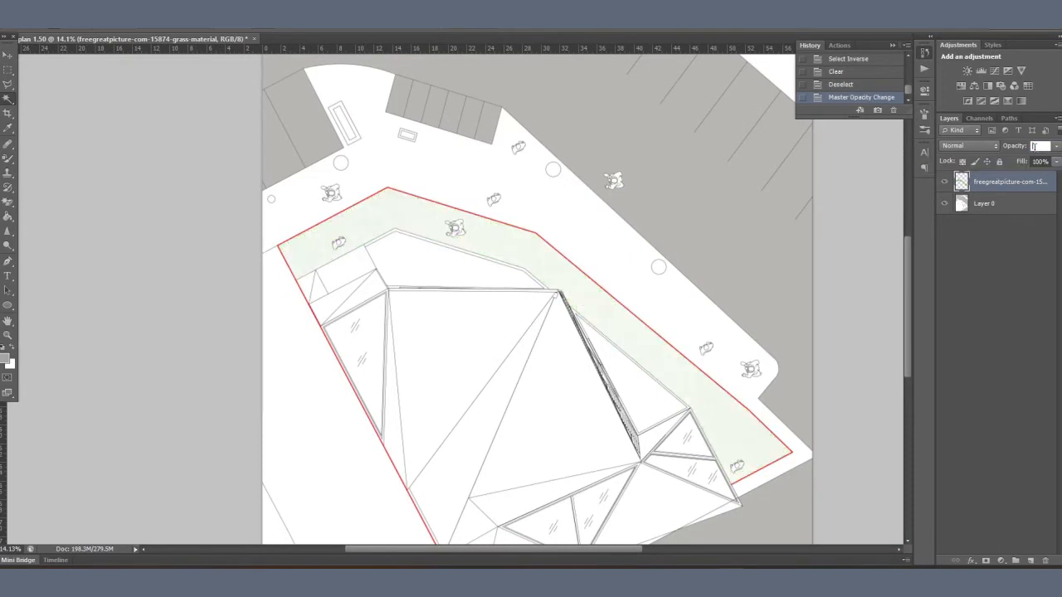
text(90)
key(Return)
Step: Sample a light green from the grass and fill the two blank areas between the roof and lawn on Layer 0
click(984, 203)
key(v)
scroll(387, 265, up, 3)
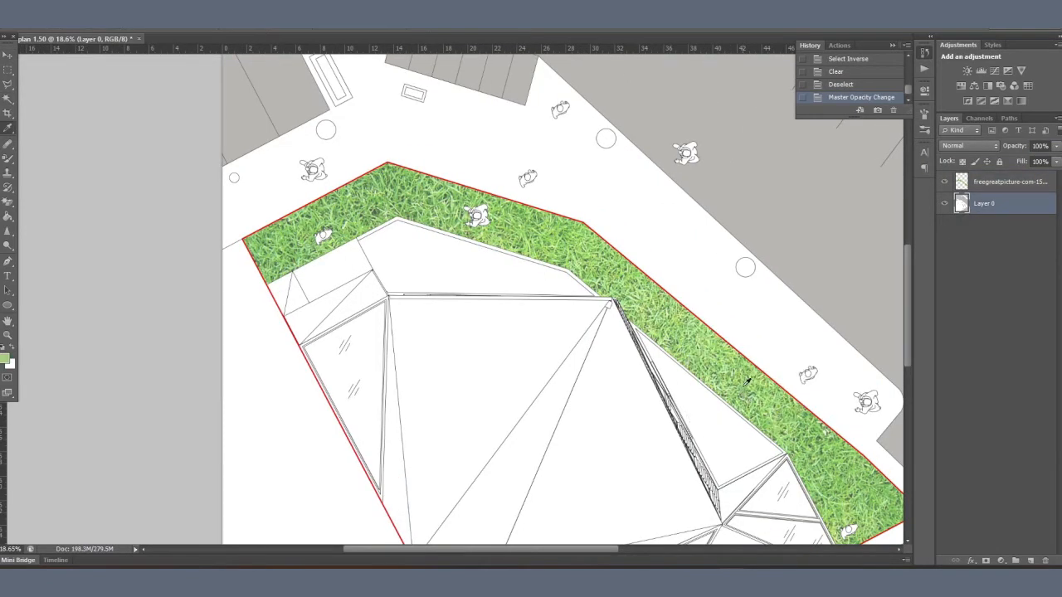
click(443, 276)
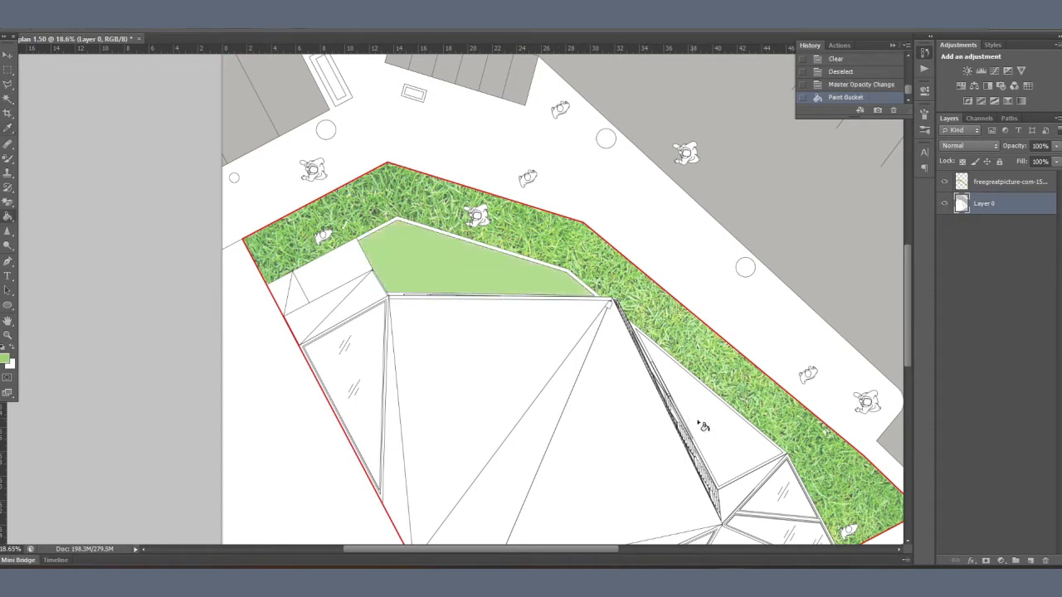
click(727, 432)
scroll(462, 150, down, 5)
Step: Switch to the INDUSTRIAL COLOUR PALETTE folder and place the Lazenby-Fossil-Pre-Cast-Concrete texture over the building in the roof plan
key(alt+Tab)
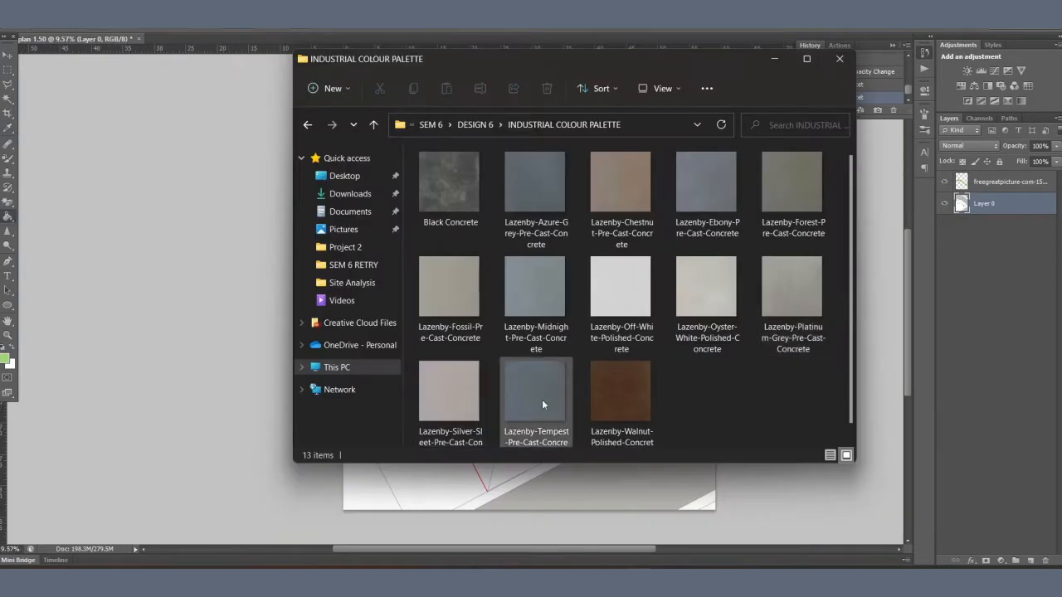
click(531, 307)
drag(449, 290, 405, 487)
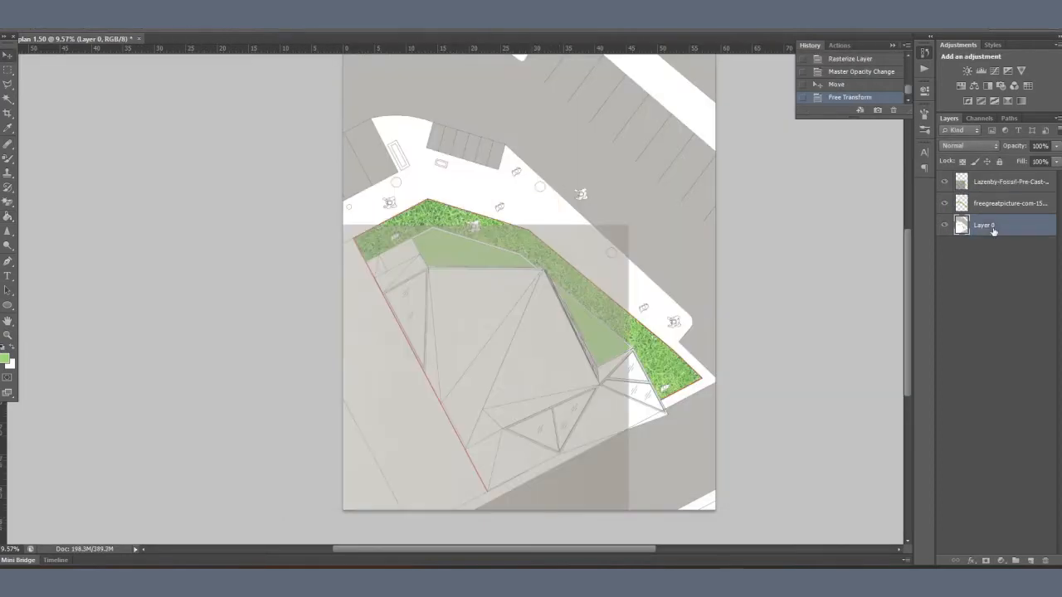
Step: Rename Layer 0 as ROOF PLAN and trim the concrete texture to the neighbouring plot beside the red boundary line, leaving nothing selected
key(Return)
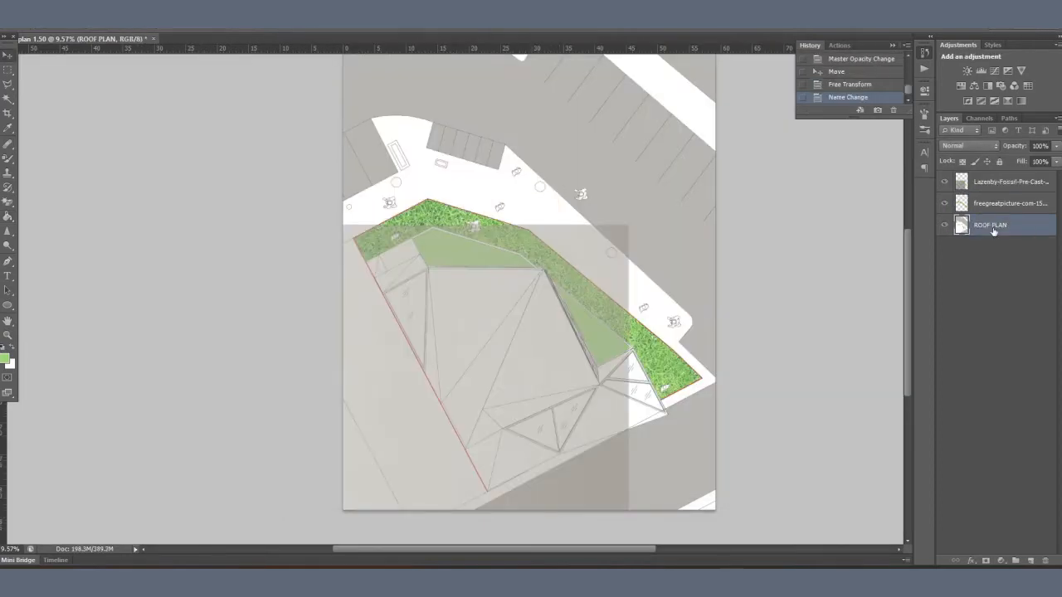
click(1010, 184)
click(1007, 228)
click(425, 450)
click(367, 478)
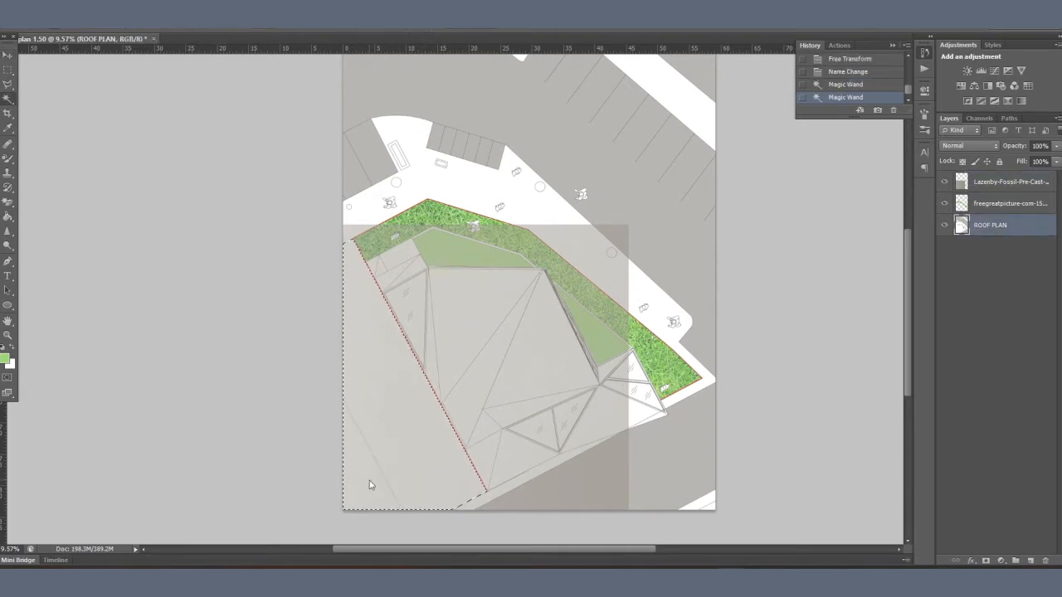
right_click(690, 347)
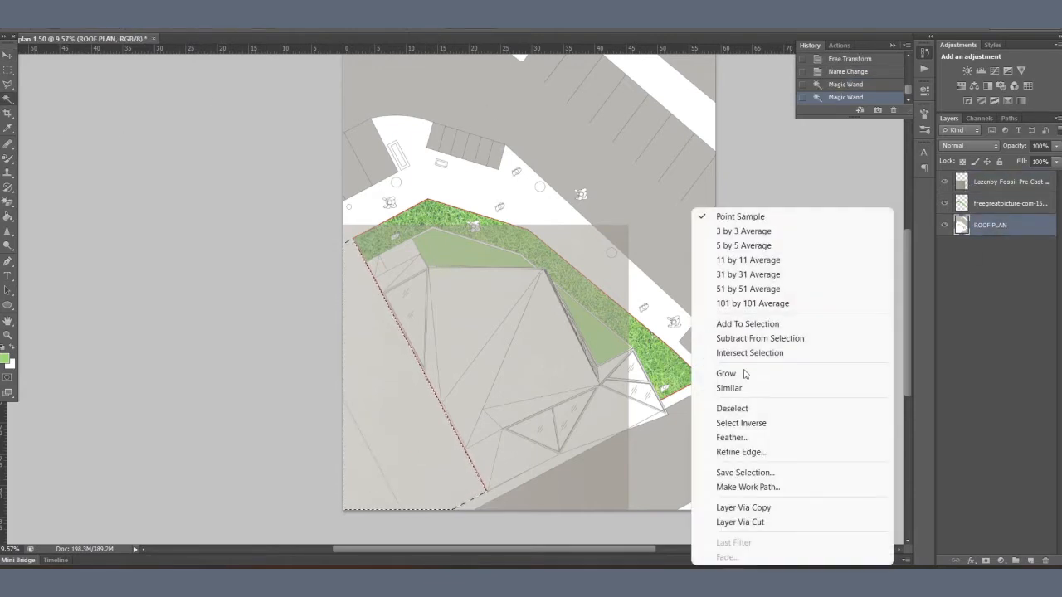
click(751, 421)
click(1000, 187)
key(Delete)
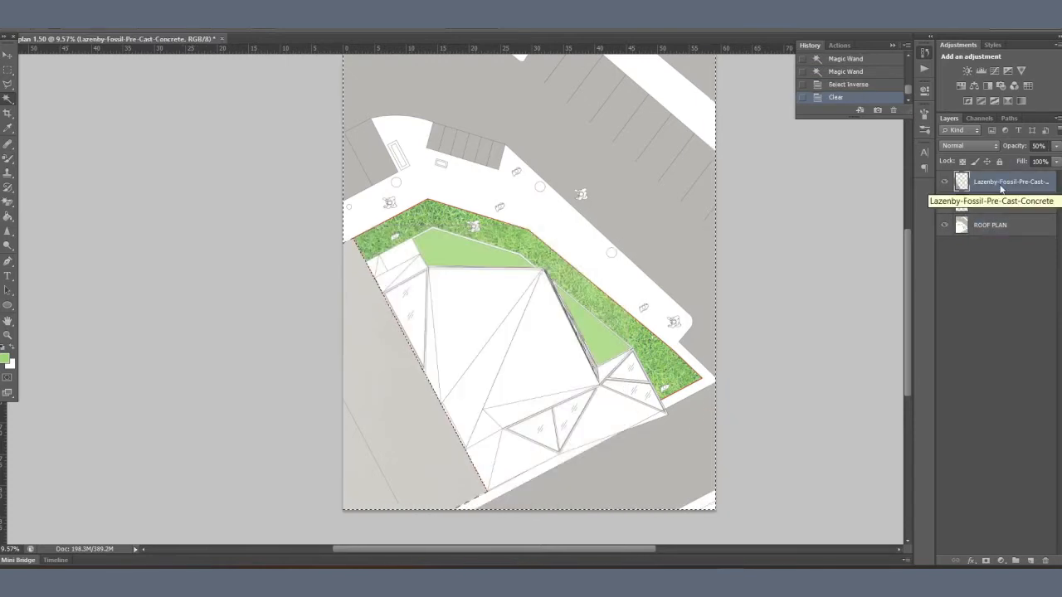
right_click(552, 209)
click(604, 423)
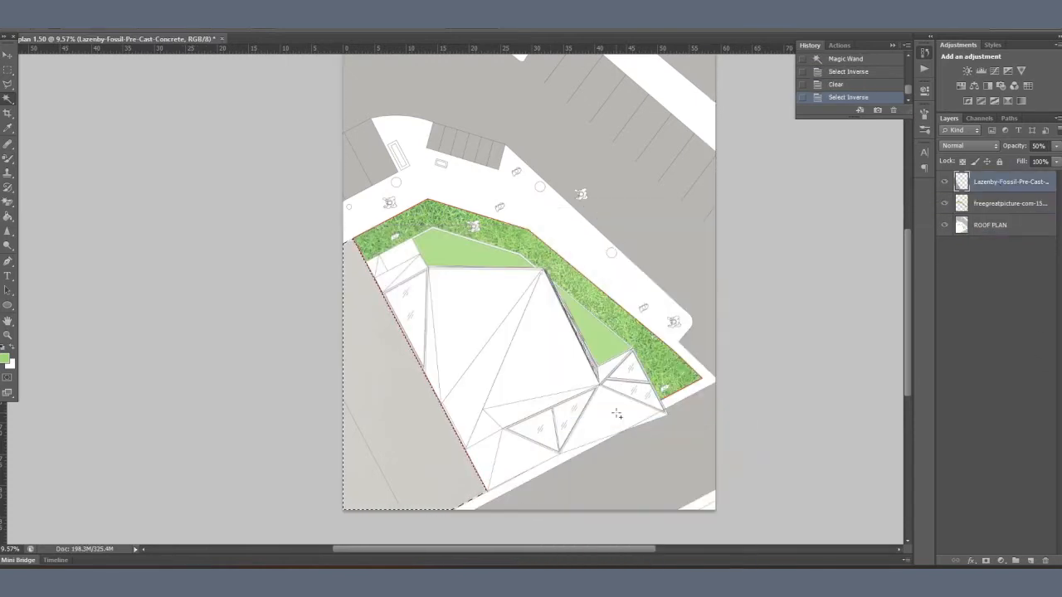
right_click(614, 420)
click(643, 255)
Step: Add a Multiply drop shadow to the concrete layer with about 30% opacity, 231 px distance, 19% spread and 6 px size
click(971, 560)
click(979, 549)
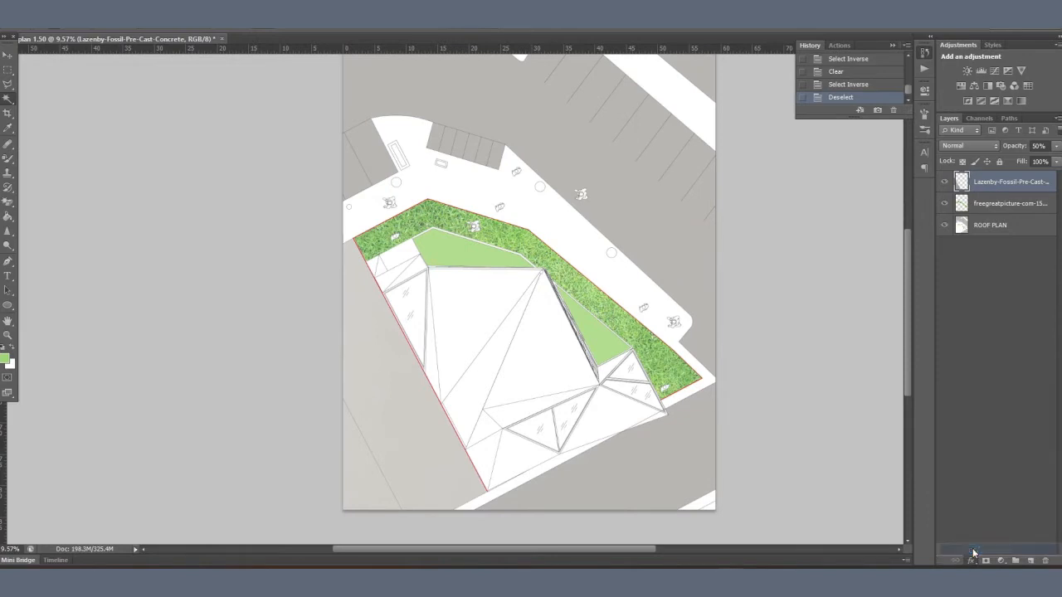
drag(707, 135, 698, 138)
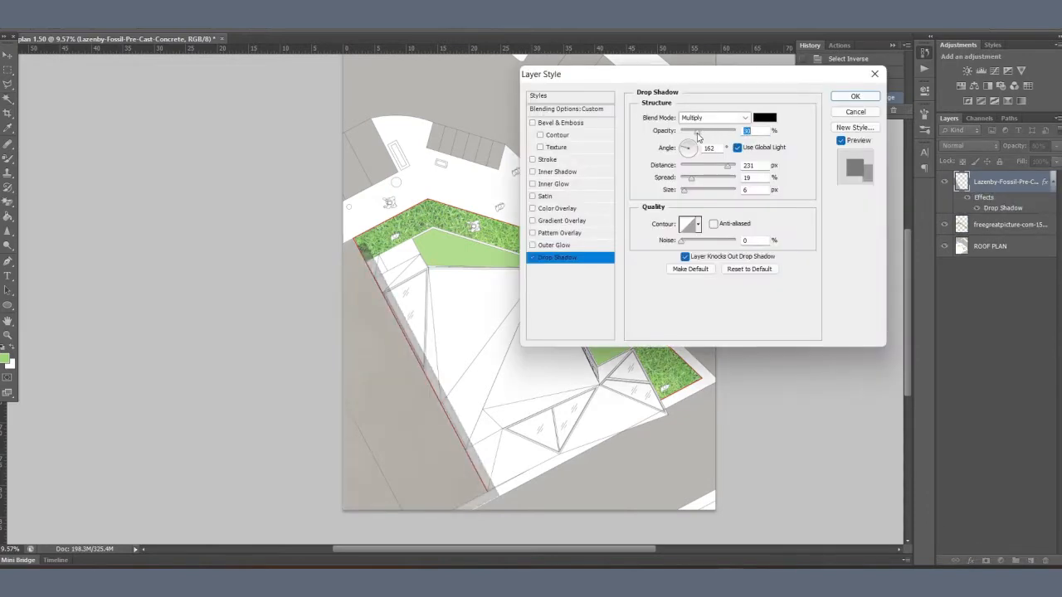
click(852, 98)
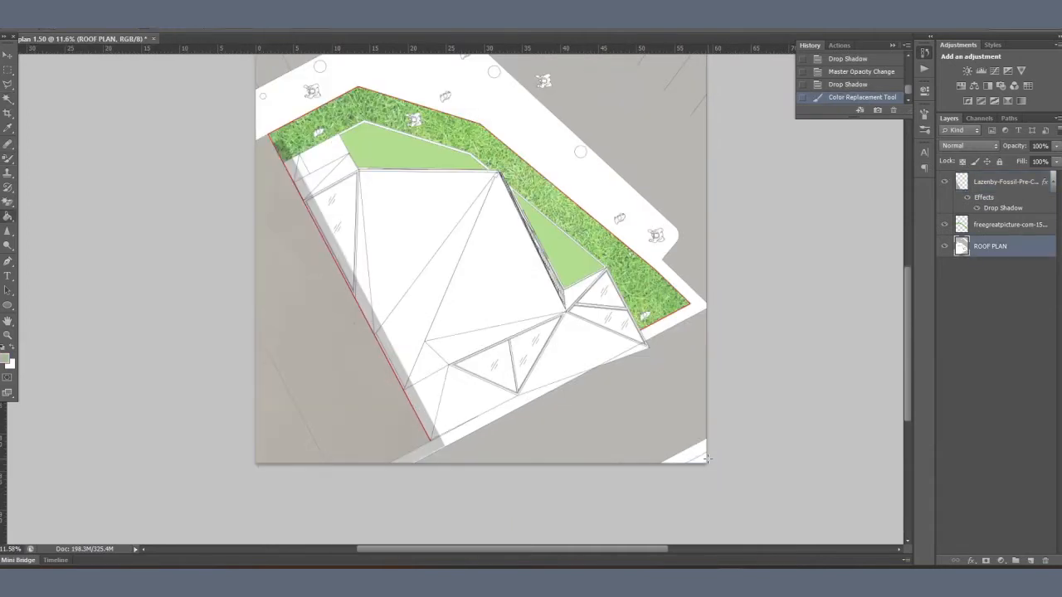
Step: Choose a beige paint colour and fill the blank strip at the plan's lower-right corner on the ROOF PLAN layer
click(706, 458)
drag(623, 322, 636, 487)
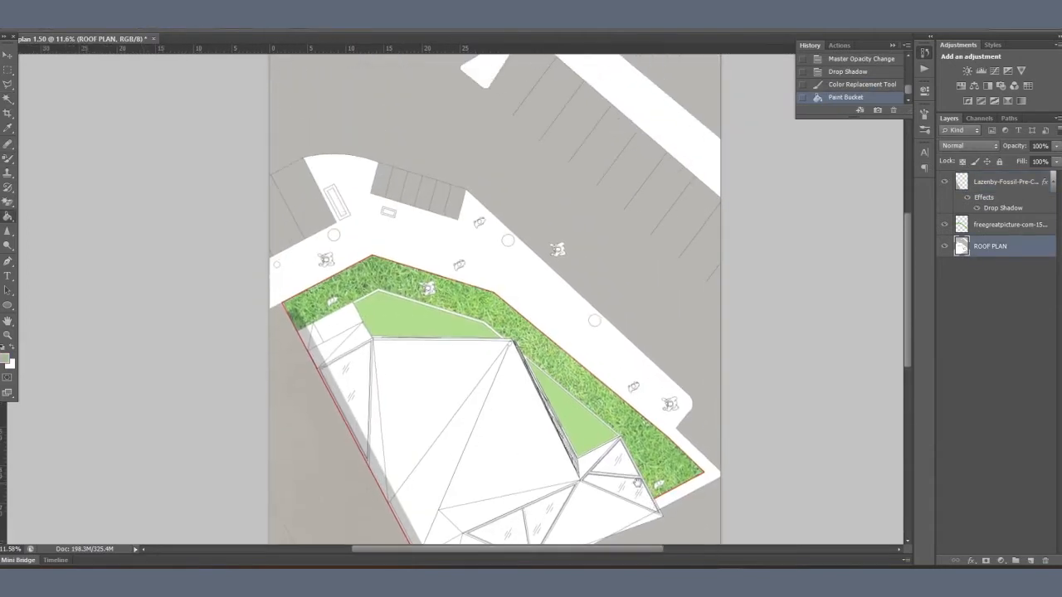
click(6, 359)
drag(673, 192, 671, 191)
click(904, 145)
scroll(679, 450, down, 5)
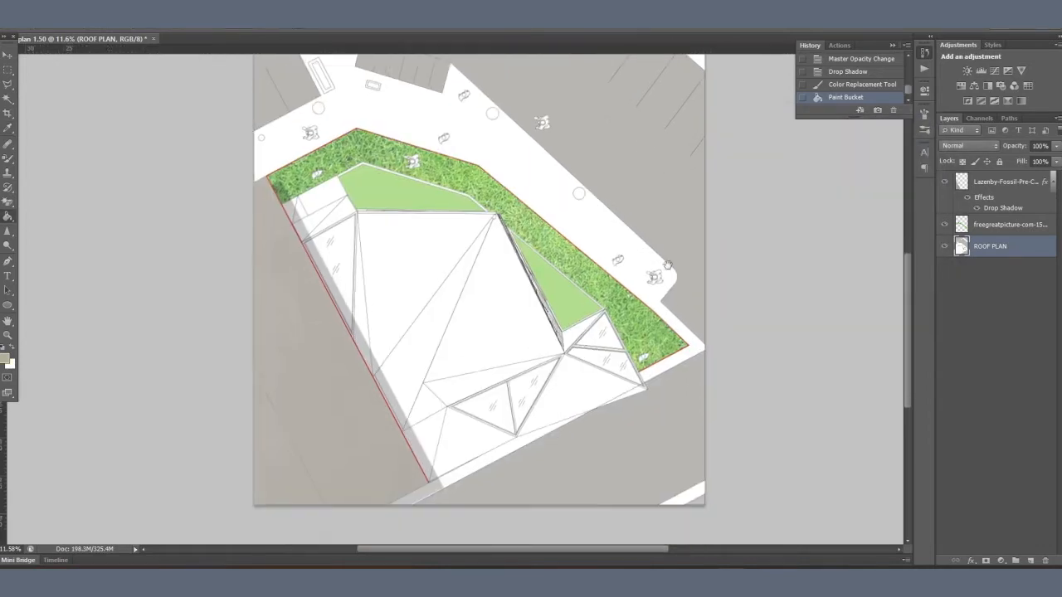
click(688, 485)
drag(673, 352, 673, 401)
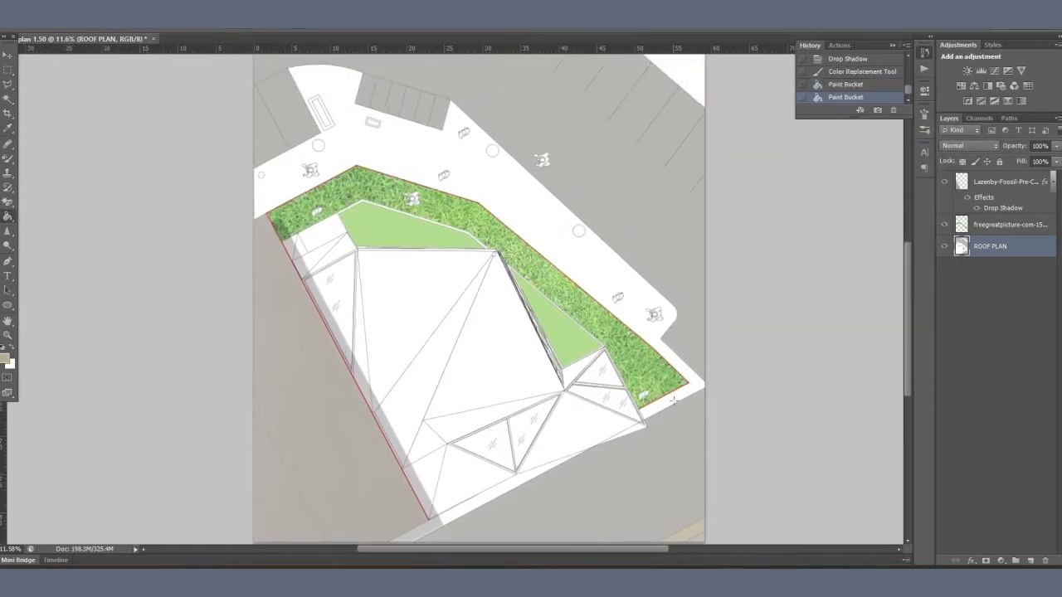
Step: Fill the pavement around the lawn, the strip below the building and the upper-right strip with the same beige
click(633, 260)
drag(495, 486, 545, 432)
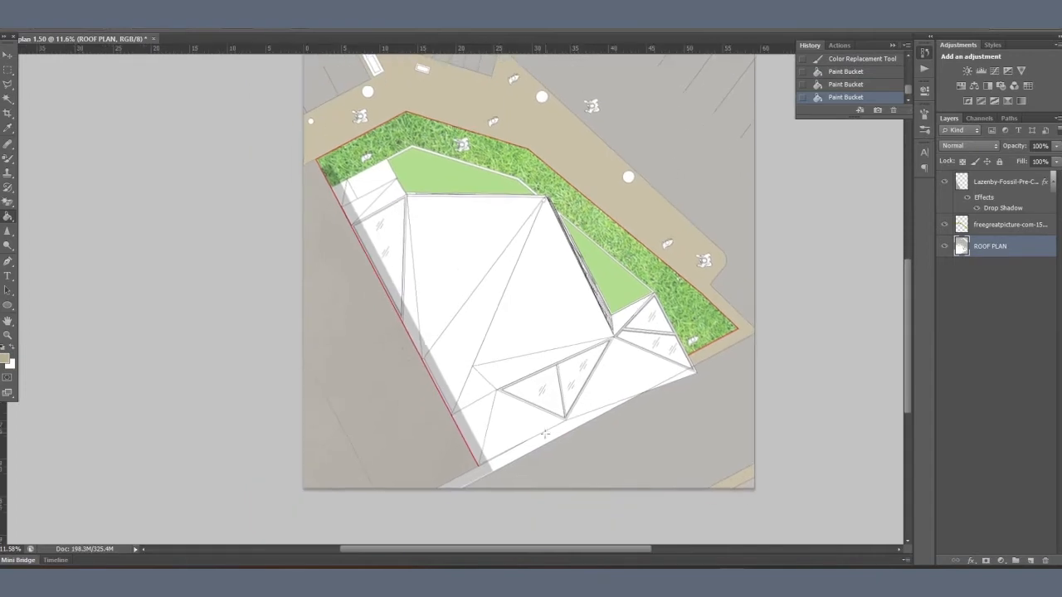
scroll(639, 414, up, 5)
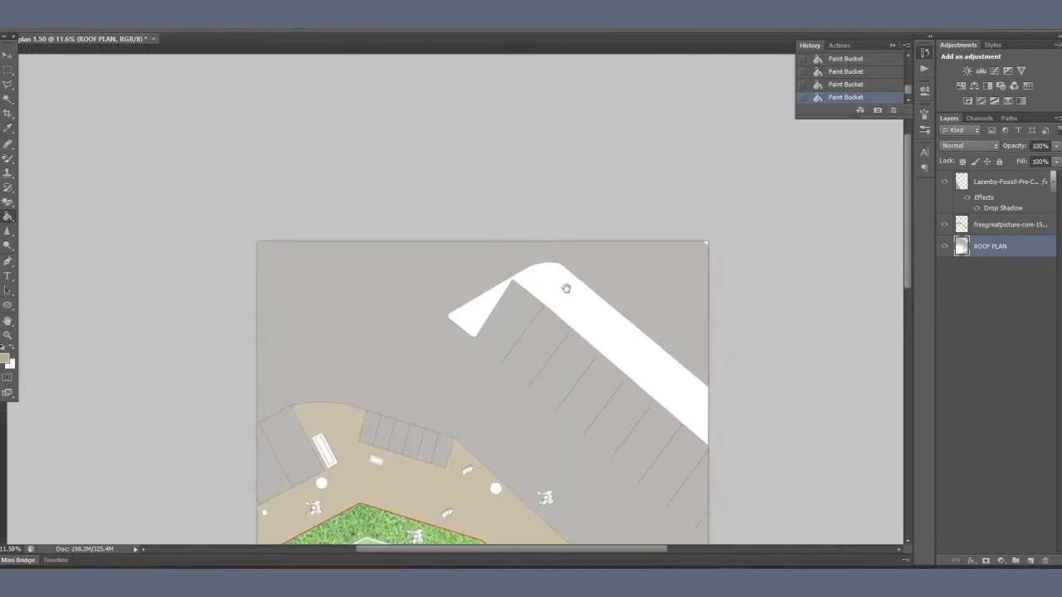
scroll(578, 423, down, 5)
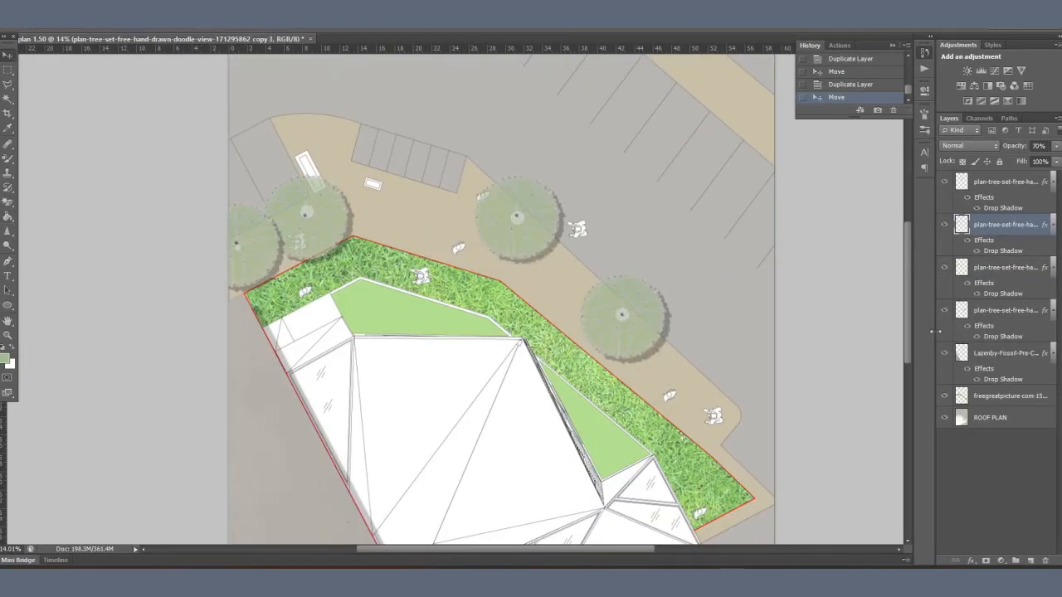
Step: Duplicate a tree layer, shrink the copy and place it on the light green area above the roof
right_click(971, 227)
click(854, 94)
key(Return)
drag(540, 234, 403, 313)
key(ctrl+t)
drag(422, 262, 394, 290)
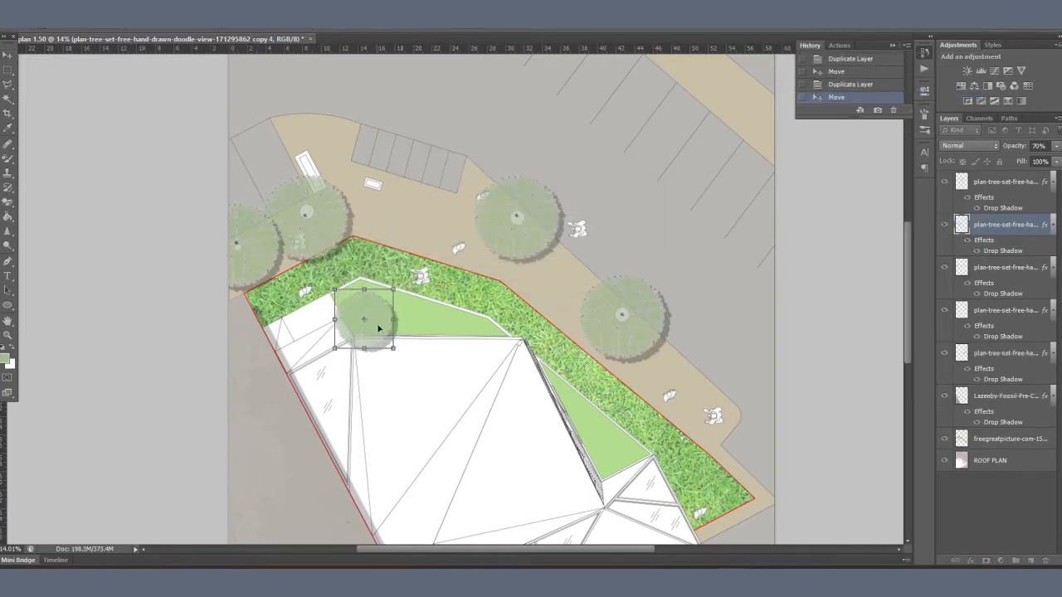
drag(378, 328, 434, 290)
key(Return)
Step: Duplicate the small tree layer for another tree on the light green areas
right_click(987, 225)
click(850, 97)
key(Return)
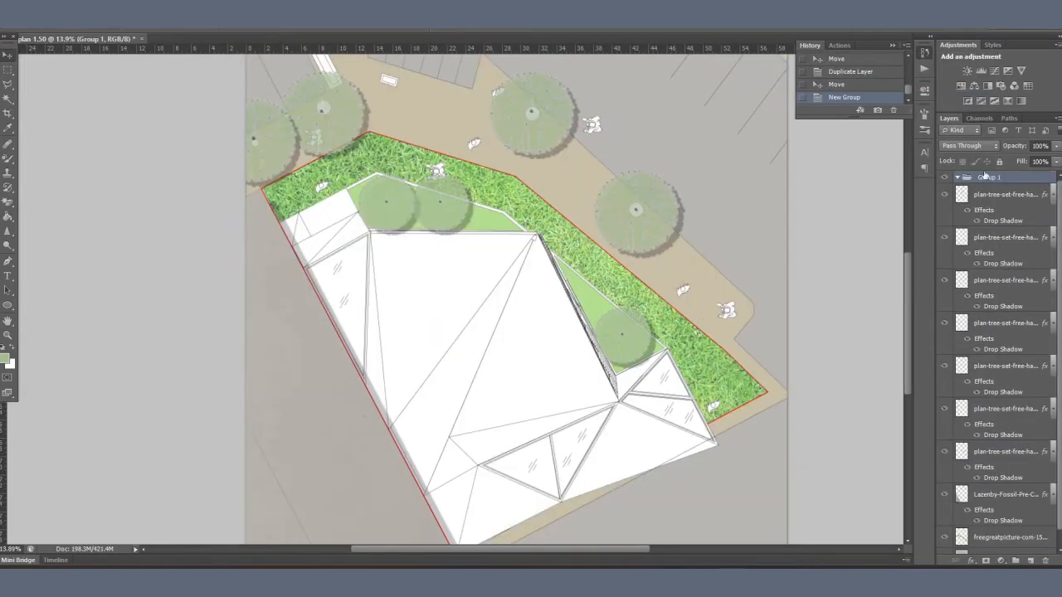
Step: Move all the plan-tree layers into Group 1 and collapse the group
click(1002, 196)
shift+click(996, 456)
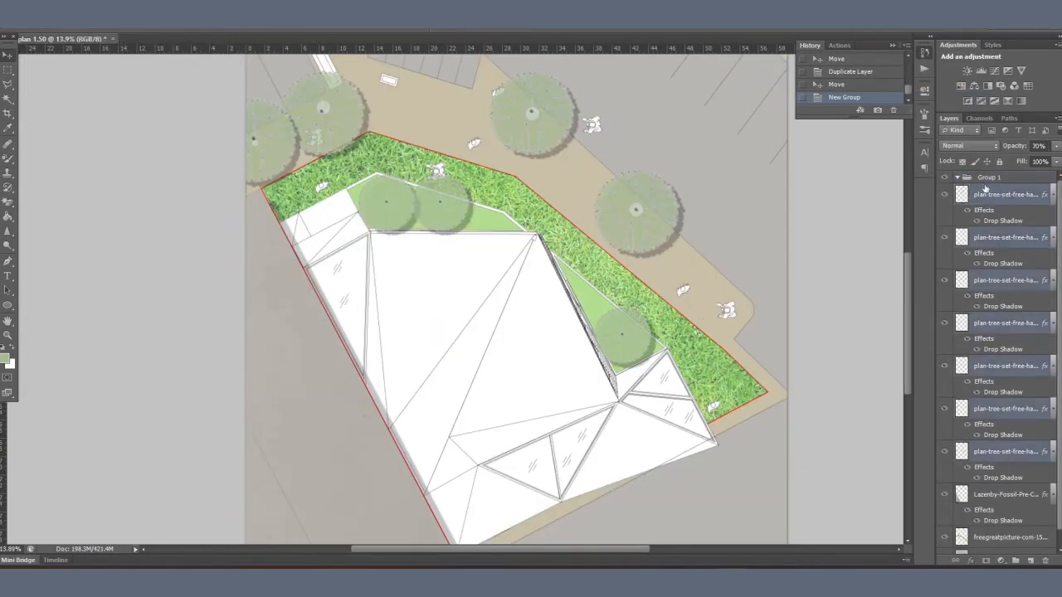
drag(996, 456, 979, 178)
click(957, 177)
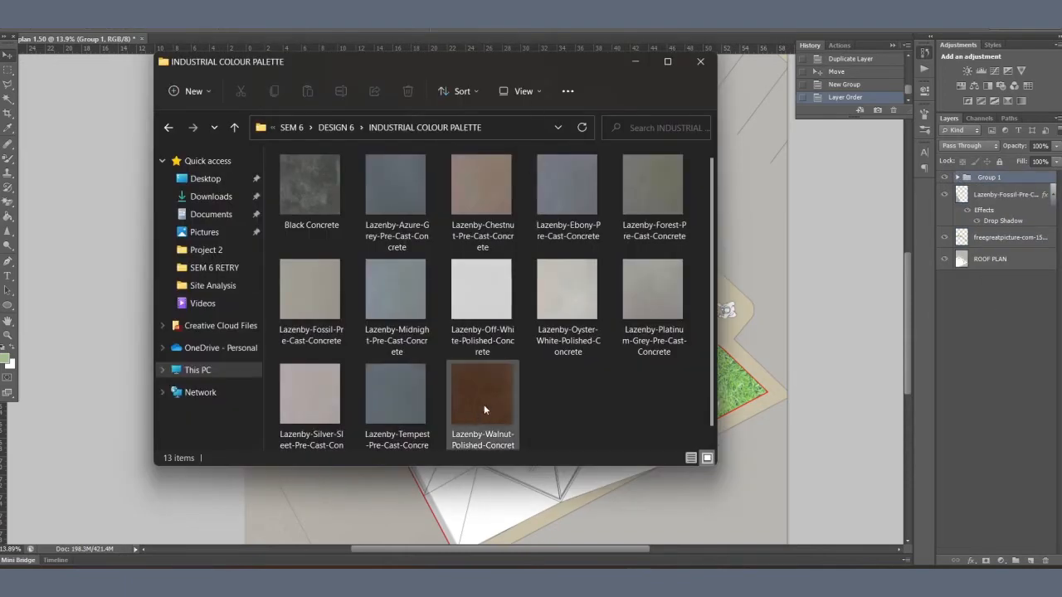
Step: Place the Lazenby-Walnut-Polished-Concrete texture over the roof as a rasterized layer at 70% opacity
click(484, 402)
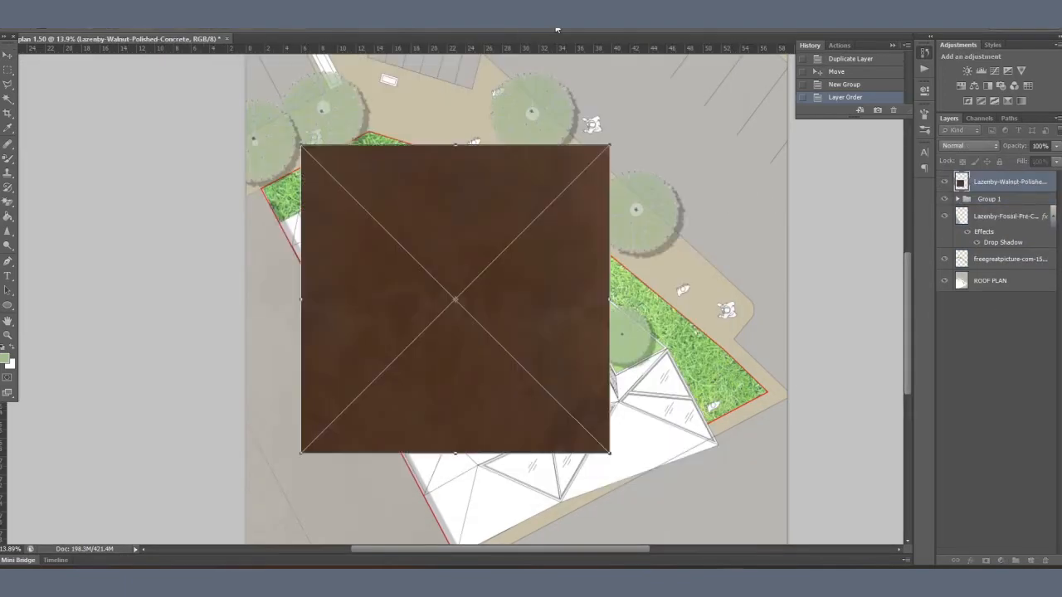
key(Return)
text(70)
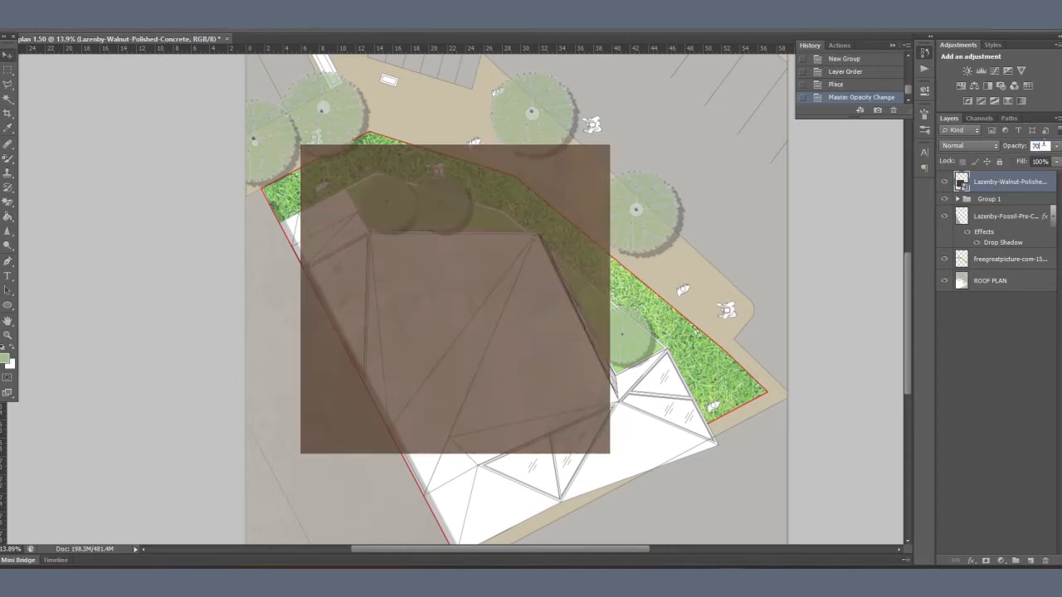
right_click(1021, 184)
click(901, 173)
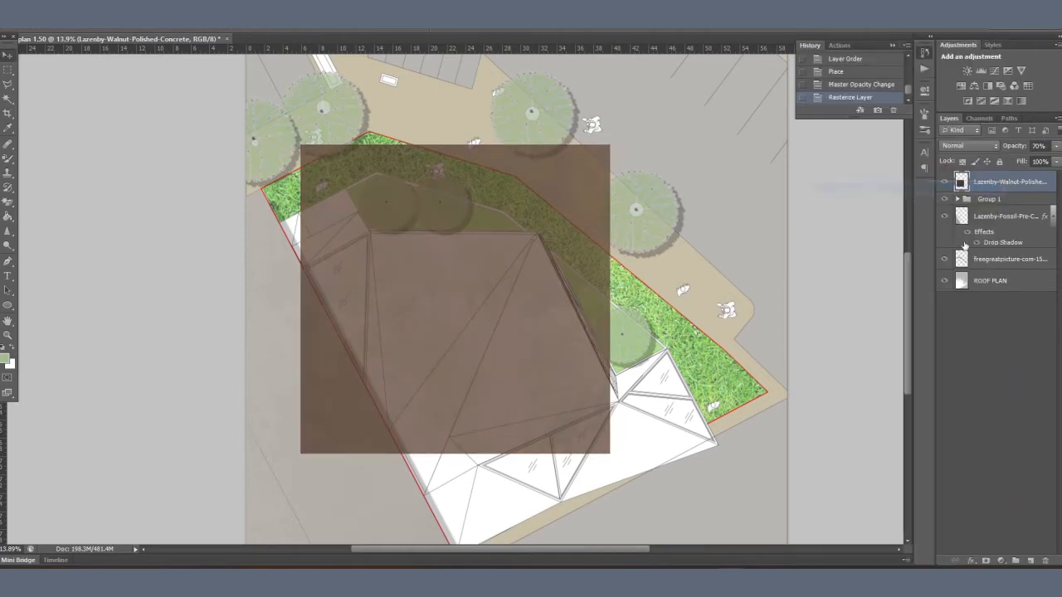
Step: Enlarge the walnut concrete texture with Free Transform so that it covers the whole building
click(1001, 285)
click(993, 184)
key(ctrl+t)
drag(609, 453, 702, 526)
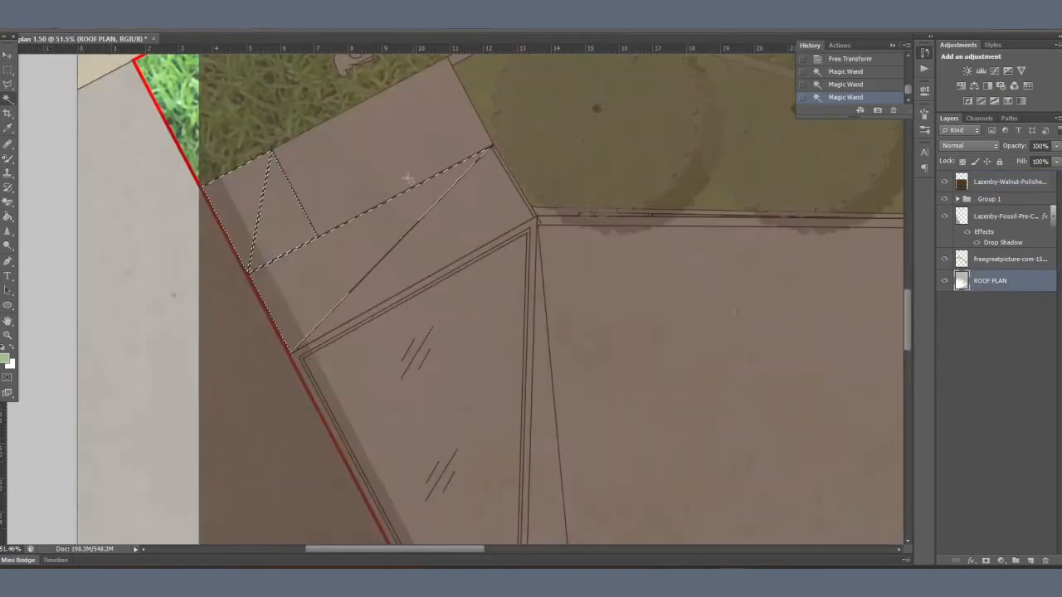
Step: Select the solid roof panels on ROOF PLAN, delete the walnut texture outside them and deselect
shift+click(408, 178)
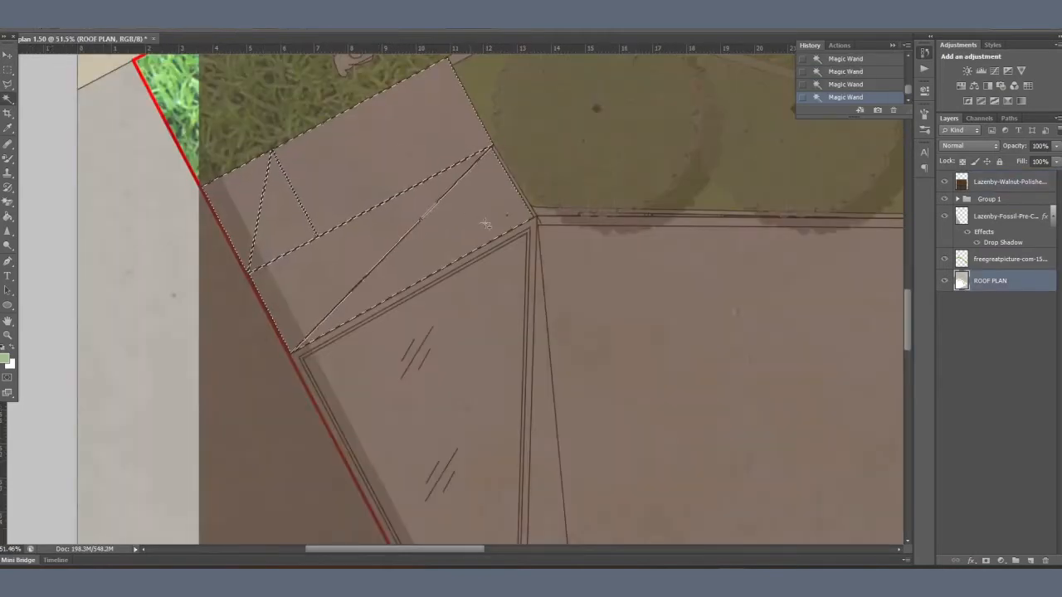
shift+click(488, 224)
shift+click(540, 301)
shift+click(589, 307)
scroll(352, 123, down, 3)
scroll(352, 123, down, 2)
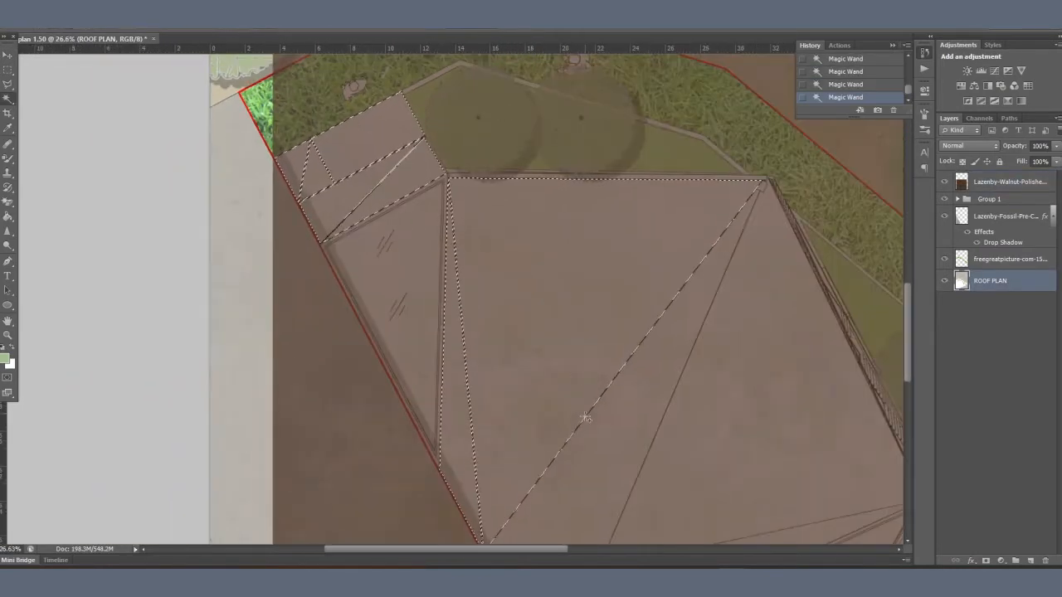
drag(657, 407, 424, 220)
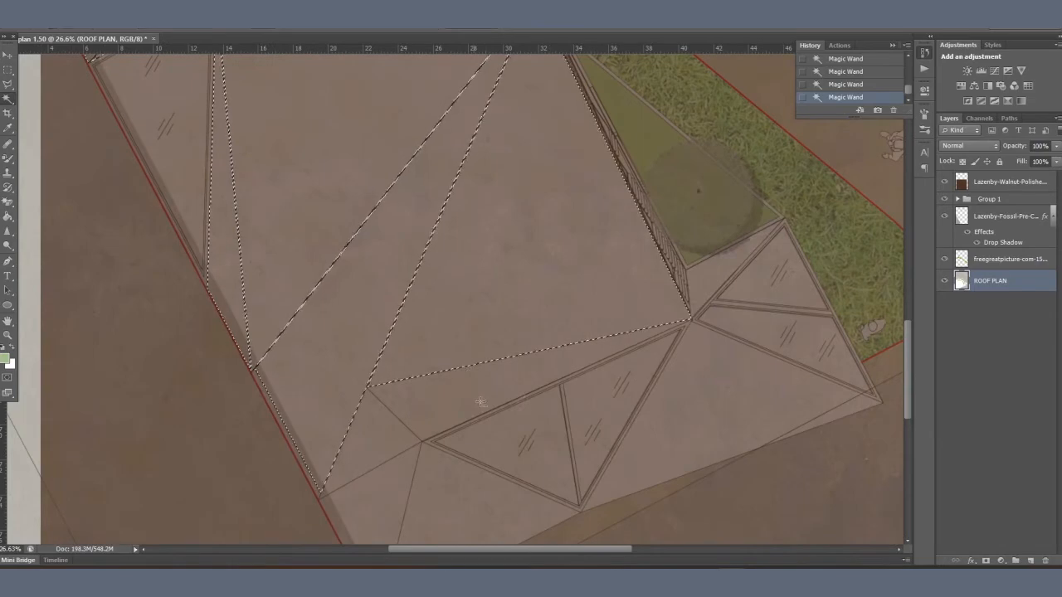
scroll(550, 274, down, 3)
click(993, 181)
key(ctrl+shift+i)
key(Delete)
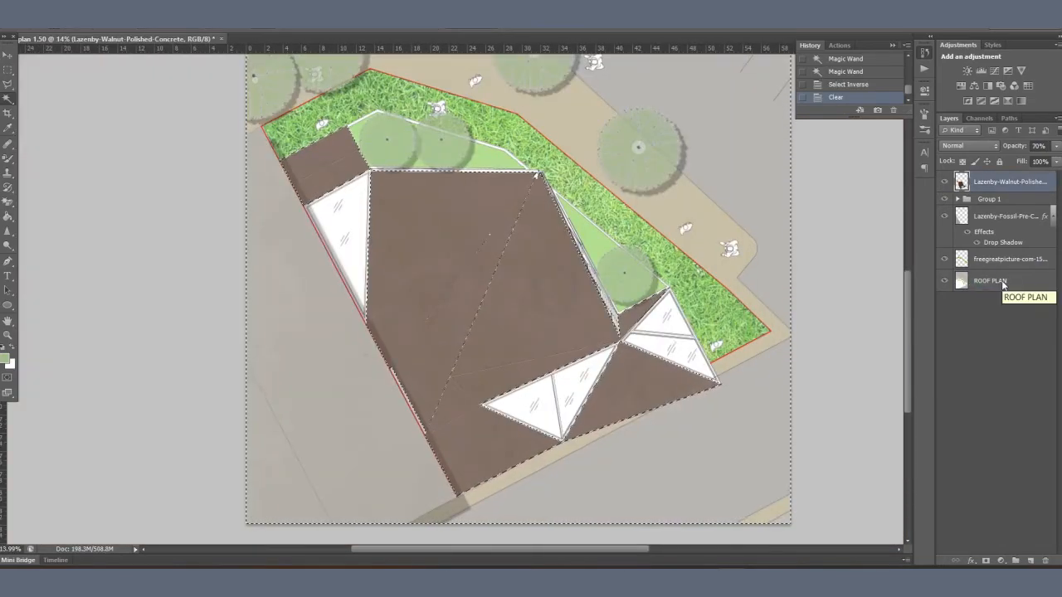
right_click(624, 206)
click(688, 408)
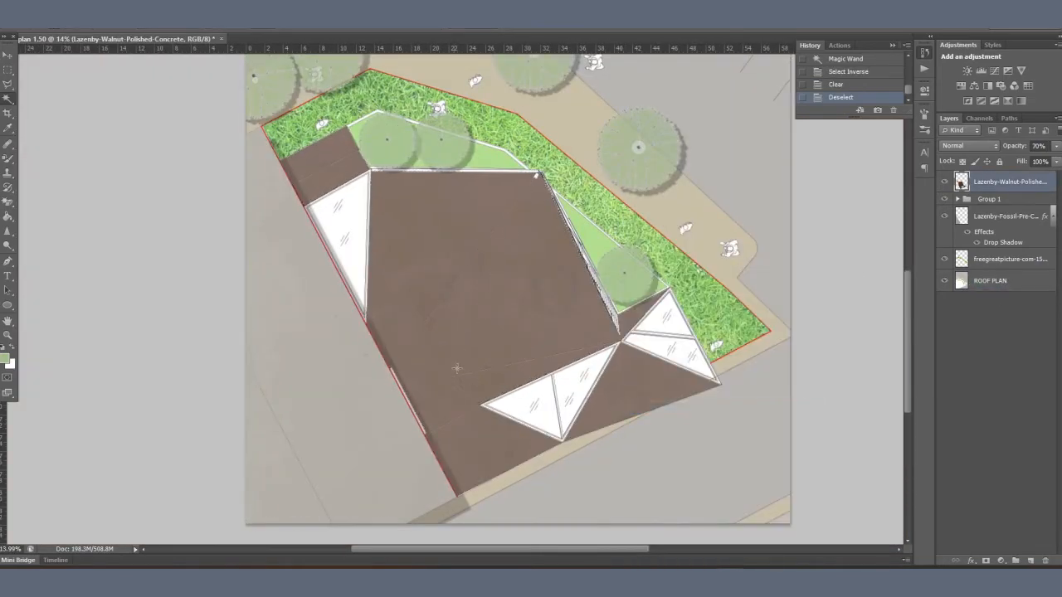
Step: Add a drop shadow to the walnut concrete layer and set the layer's opacity to 60%
click(970, 560)
click(991, 551)
mouse_move(282, 178)
mouse_down()
mouse_move(327, 181)
mouse_move(312, 186)
mouse_up()
key(Return)
key(6)
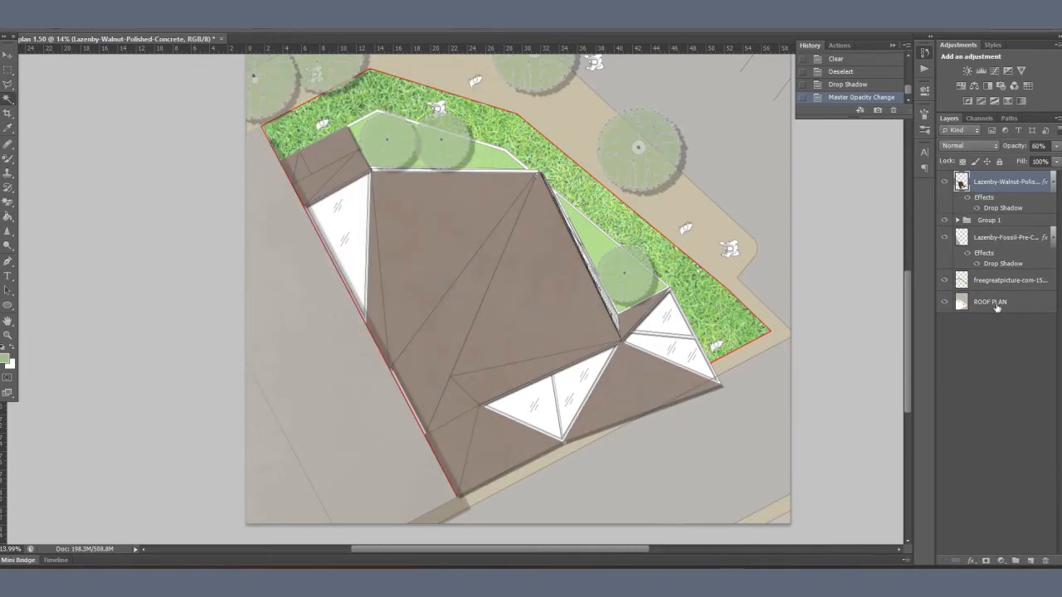
Step: Choose a light blue colour and fill all the triangular glass panels of the roof on the ROOF PLAN layer
click(996, 303)
click(8, 363)
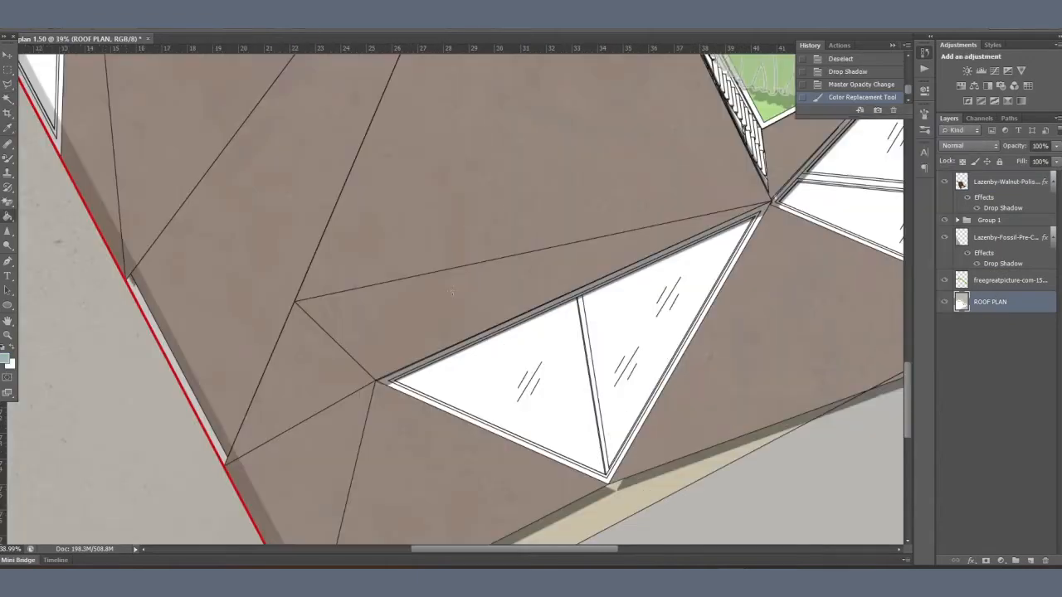
click(580, 443)
click(622, 404)
mouse_move(722, 246)
mouse_down()
mouse_move(336, 296)
mouse_move(251, 338)
mouse_up()
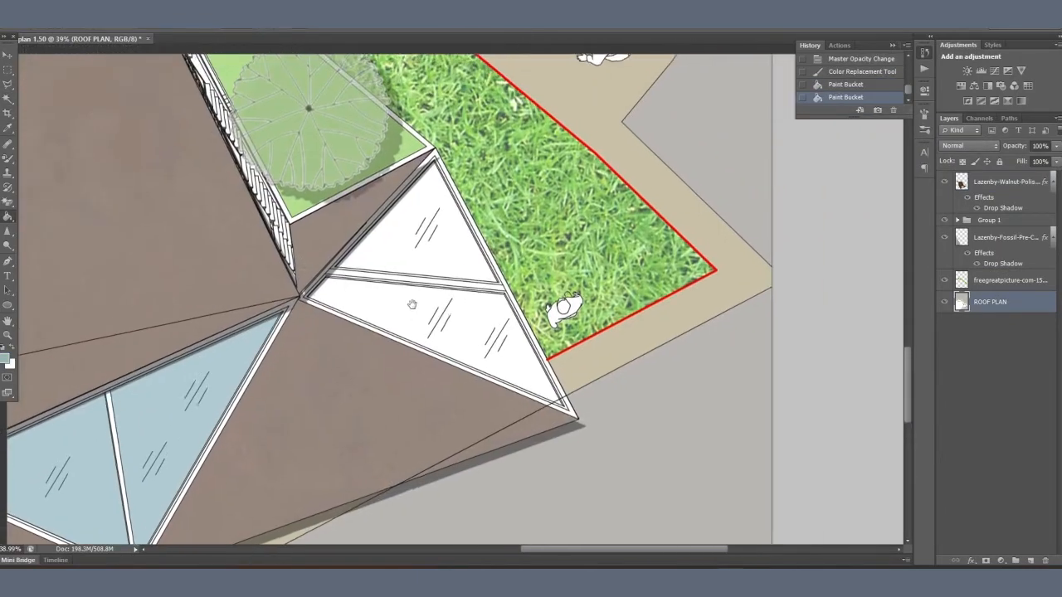
click(413, 304)
click(431, 246)
drag(353, 205, 709, 366)
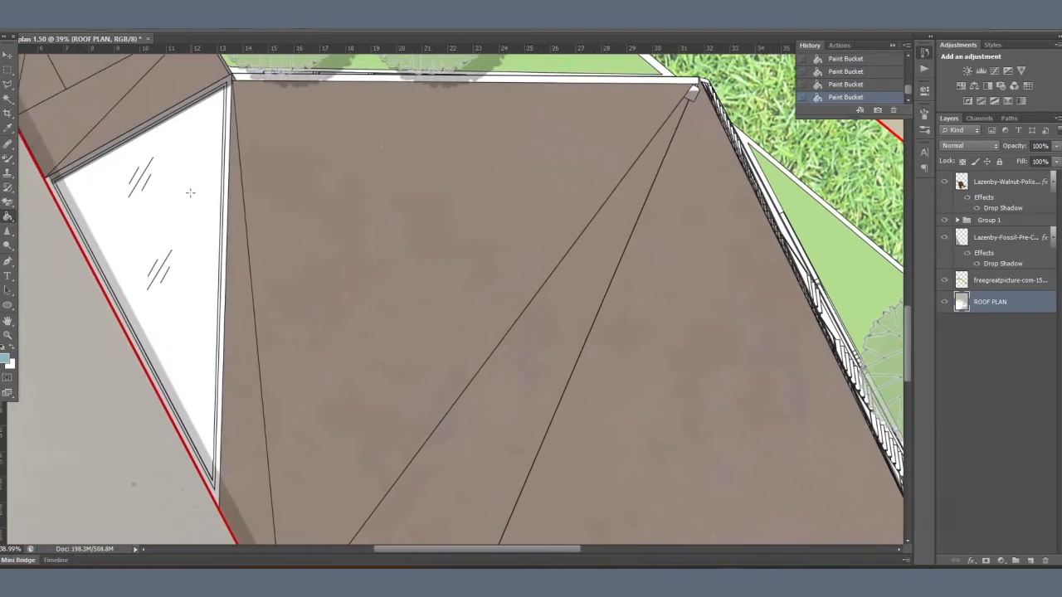
click(191, 193)
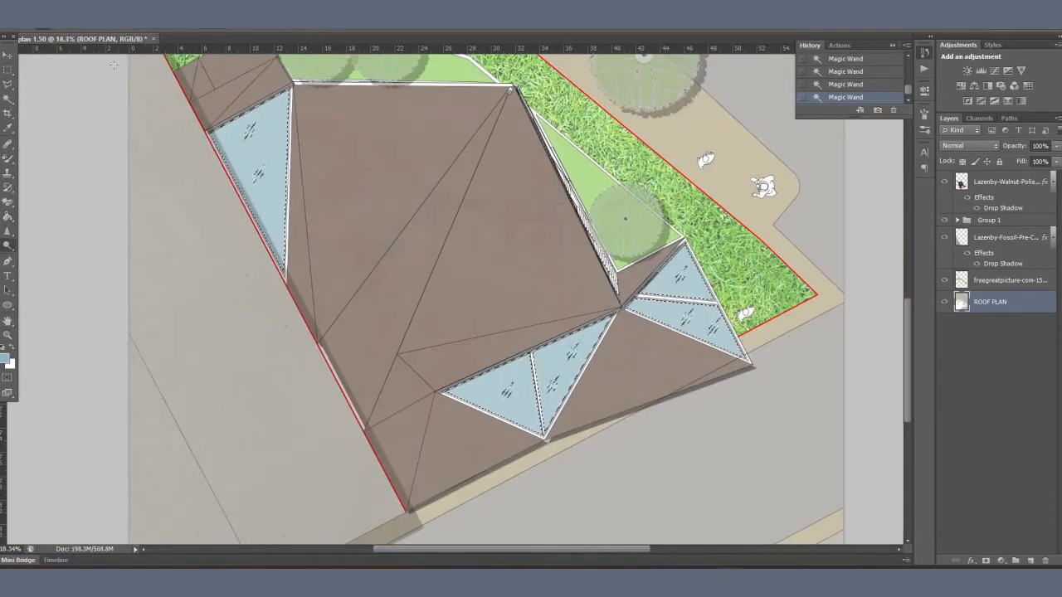
Step: Enlarge the Dodge tool's soft brush, brush diagonal highlights across the selected blue glass roof panels and deselect
click(55, 31)
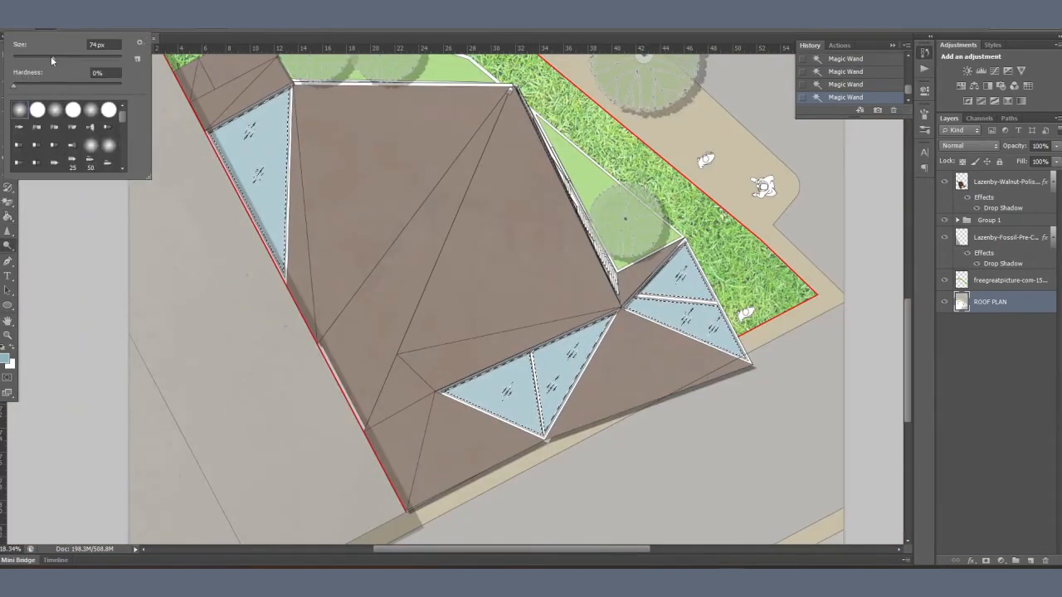
drag(53, 60, 109, 59)
drag(220, 154, 287, 103)
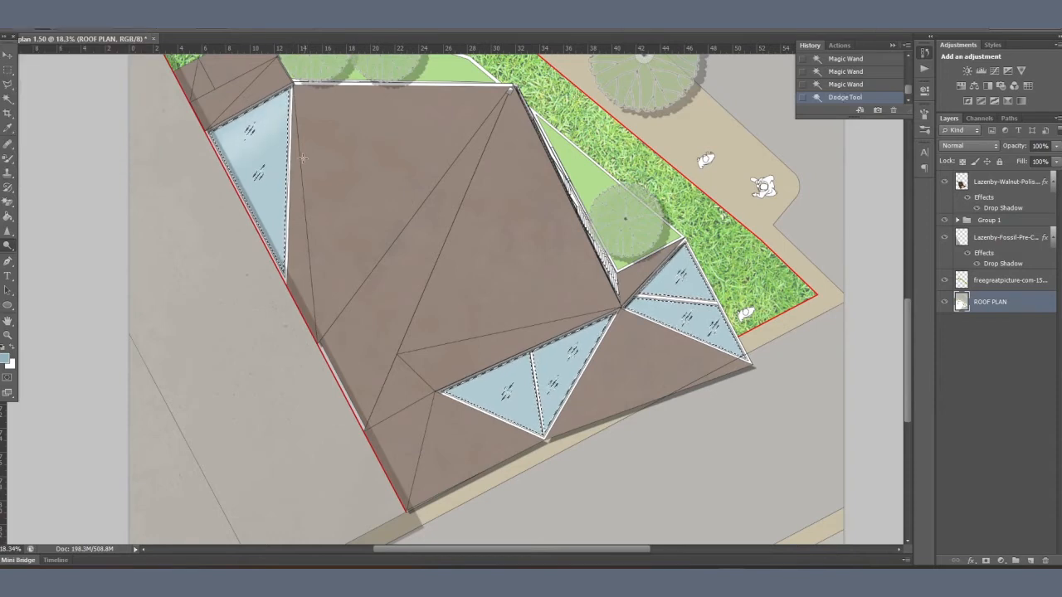
drag(250, 214, 286, 171)
drag(470, 412, 539, 351)
drag(508, 433, 577, 370)
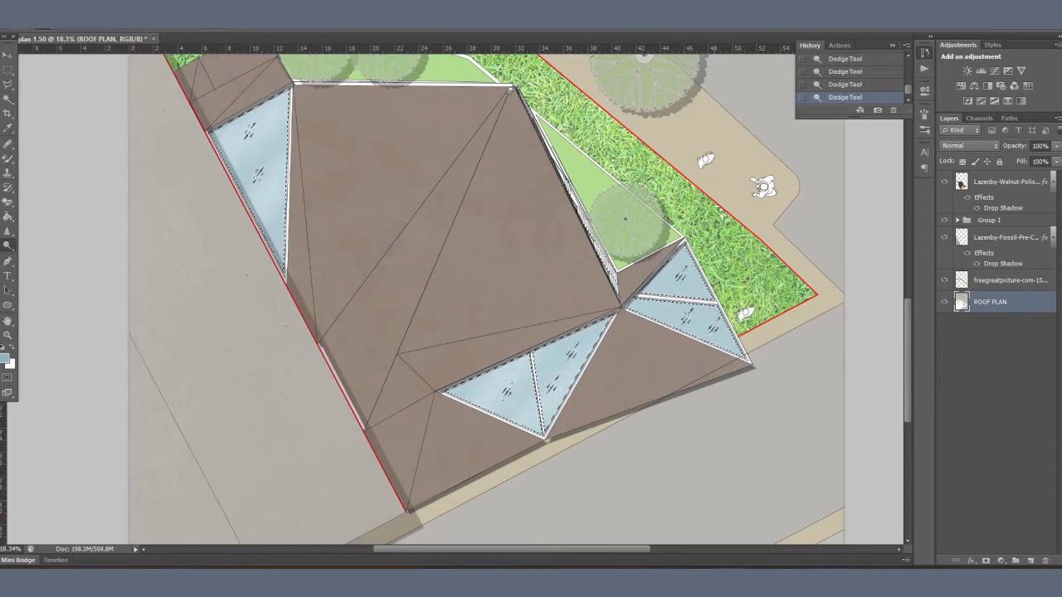
drag(654, 323, 696, 252)
right_click(412, 154)
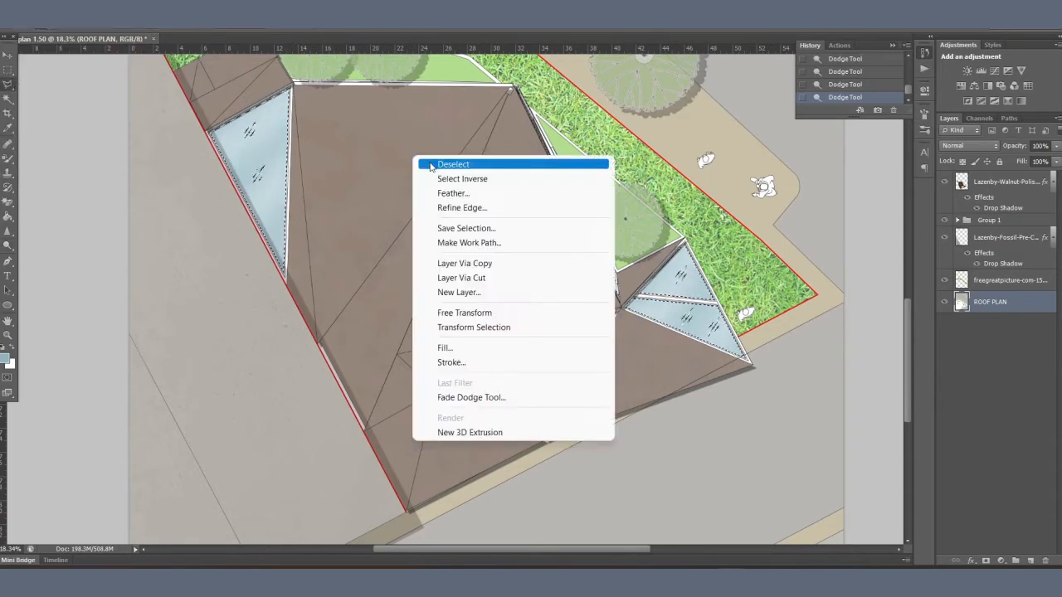
click(443, 163)
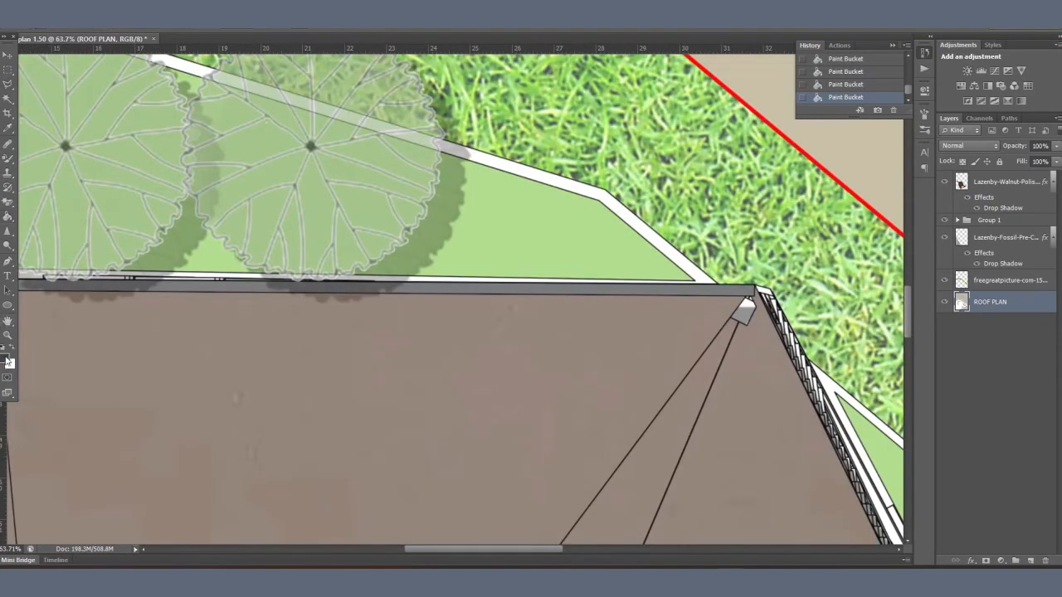
Step: Set the foreground colour to brown #734d2b and fill the green terraces' edging and the timber slats beside the roof
click(7, 362)
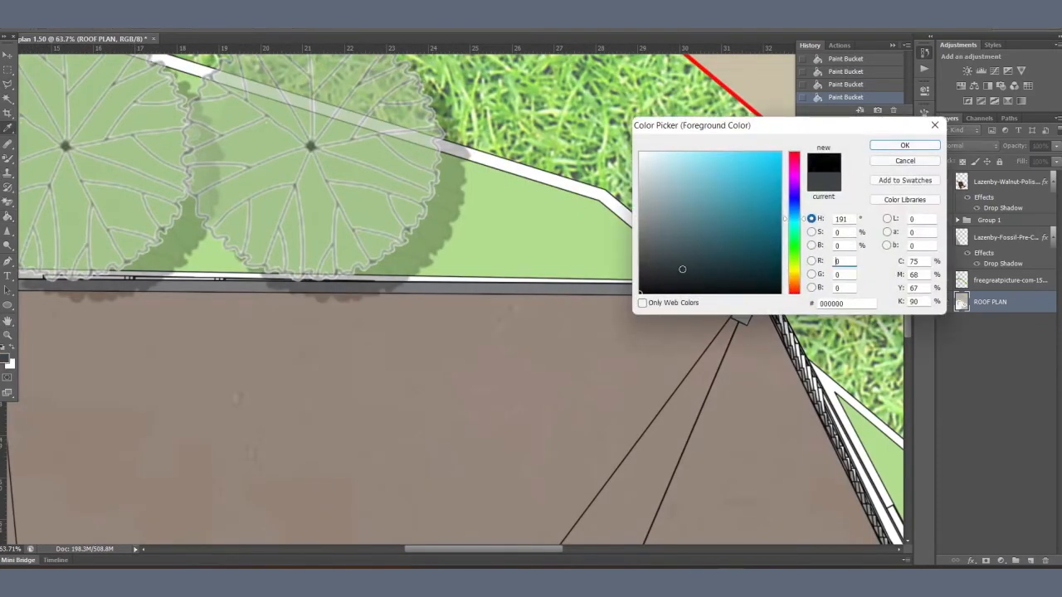
click(681, 270)
click(794, 283)
click(712, 222)
click(728, 230)
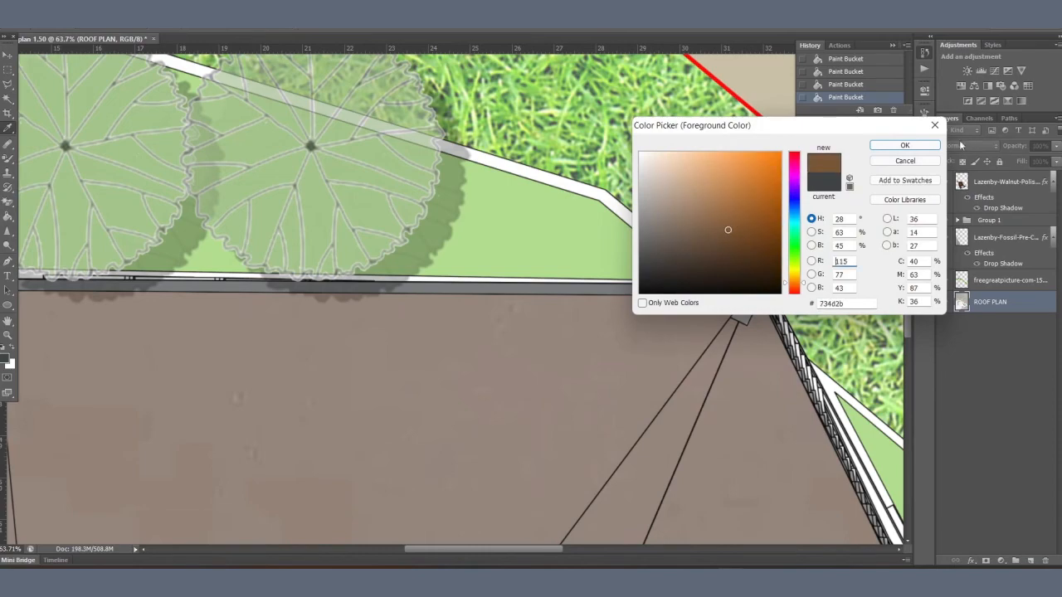
click(905, 145)
scroll(452, 125, down, 3)
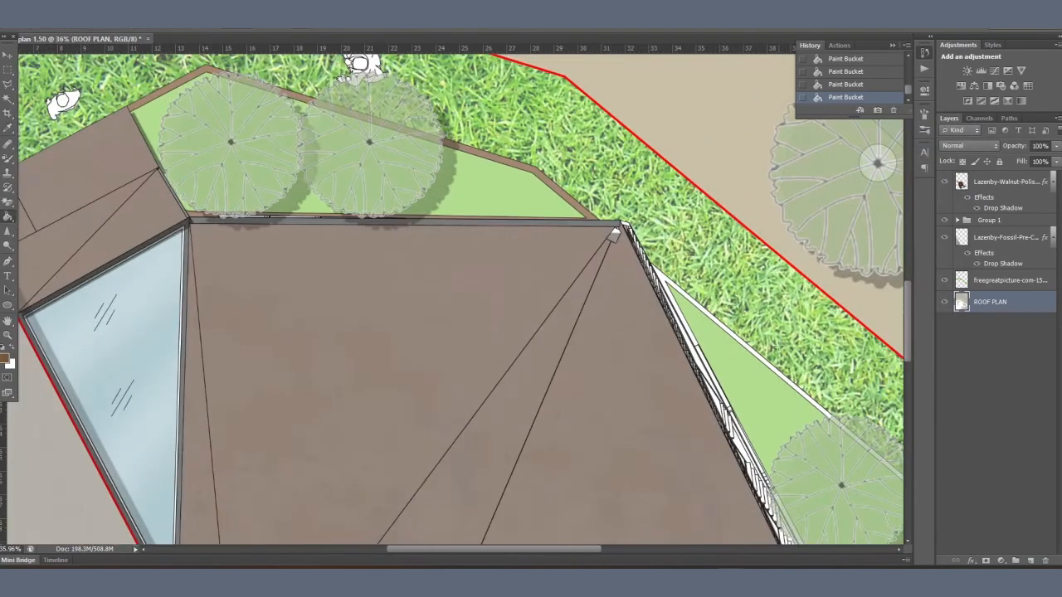
scroll(737, 343, up, 5)
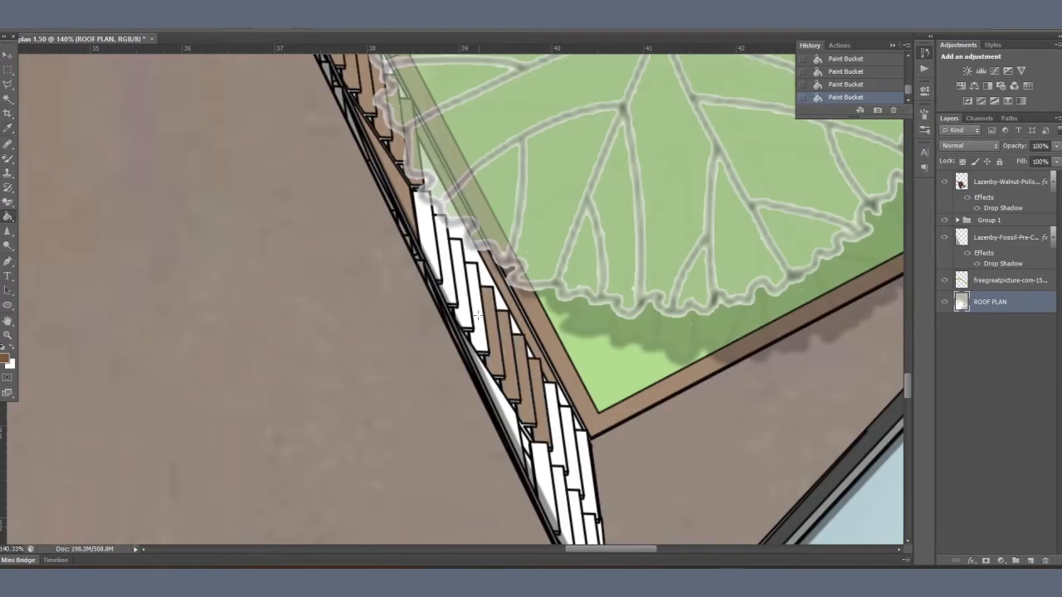
click(478, 315)
click(461, 289)
click(449, 272)
click(428, 245)
drag(594, 357, 551, 250)
scroll(602, 432, down, 9)
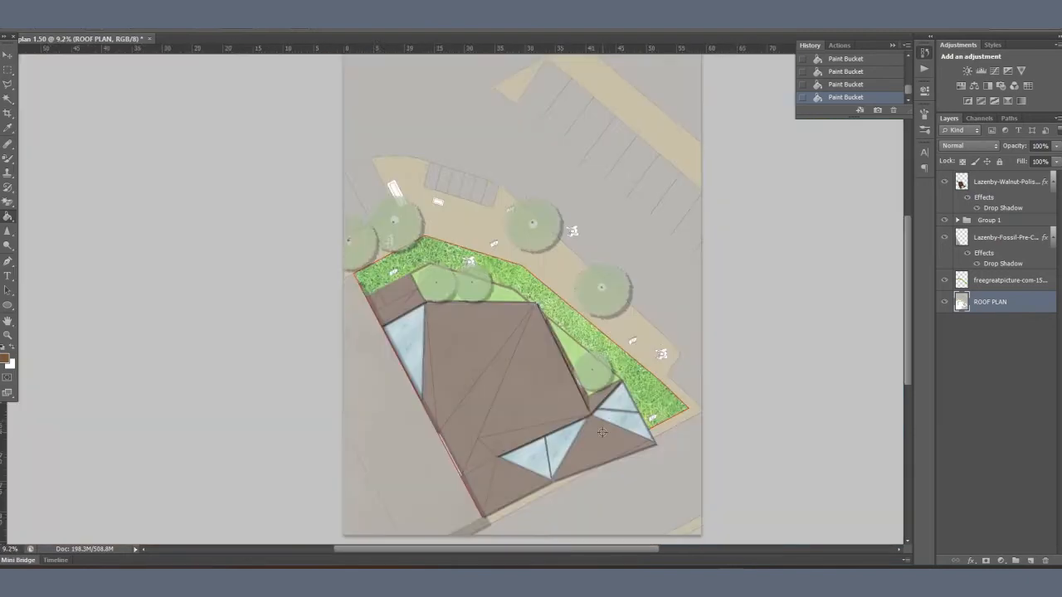
Step: Draw a dashed Pen line across the site plan's upper-left corner and undo the extra anchor point below the building
scroll(602, 432, down, 1)
key(p)
click(292, 152)
click(413, 63)
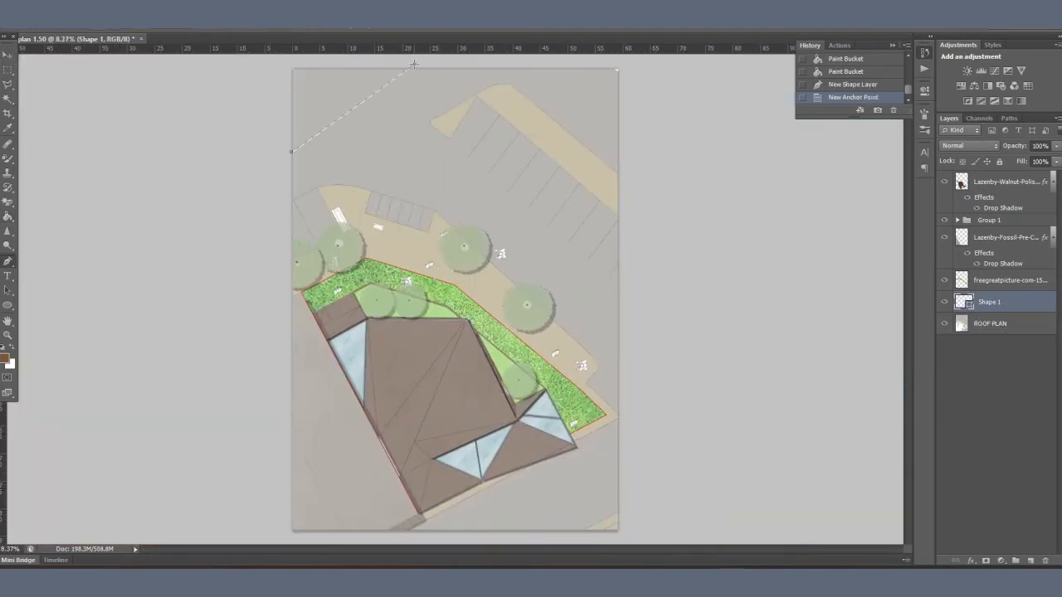
click(504, 530)
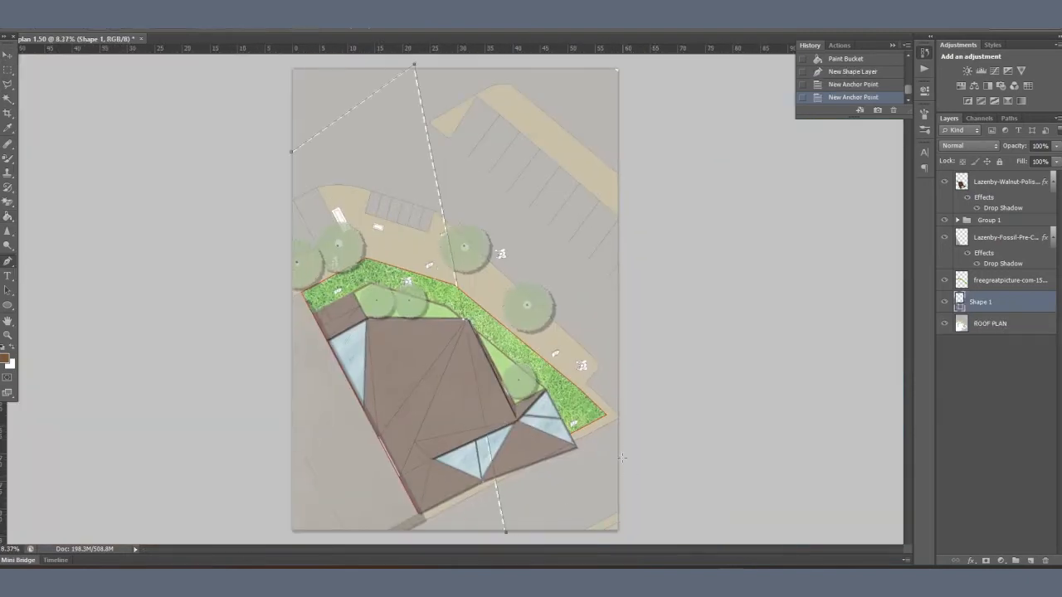
key(ctrl+z)
Step: Start a second dashed Pen line from the plan's lower edge, directly above the ROOF PLAN layer
click(1004, 323)
click(511, 536)
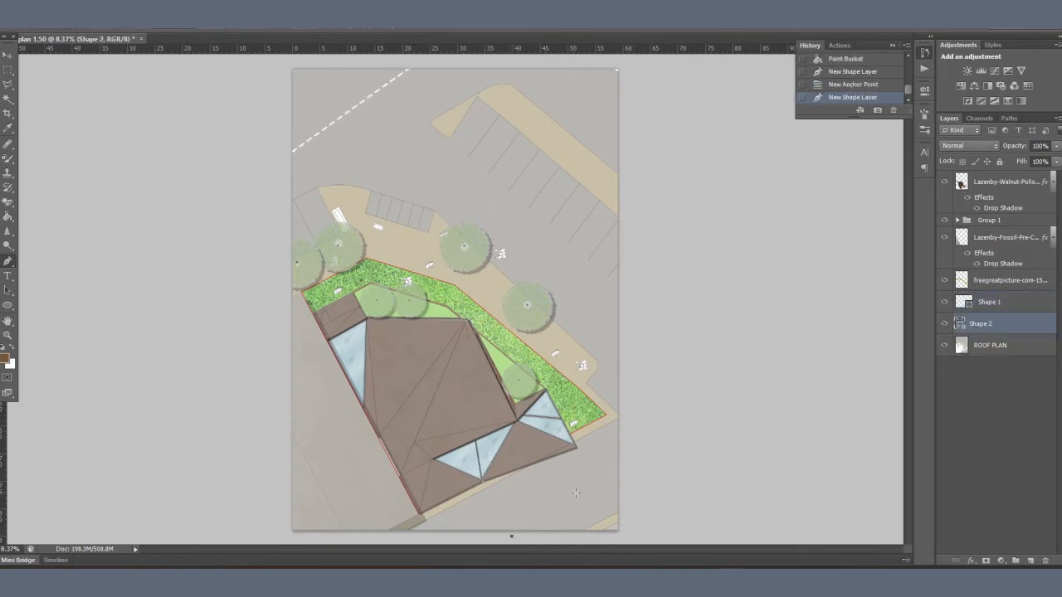
key(Delete)
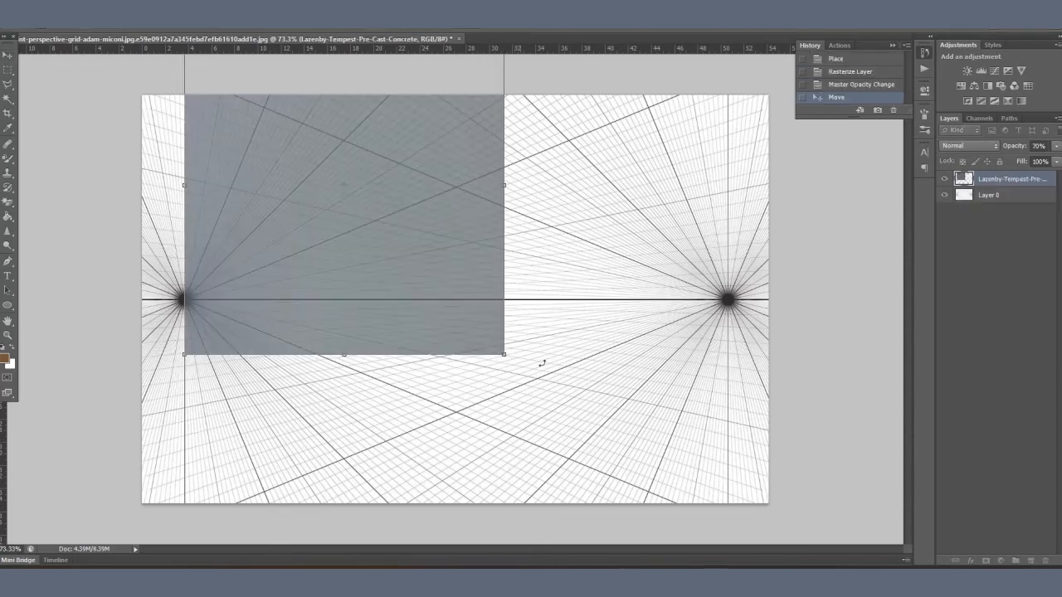
Step: Distort the Tempest concrete texture to follow the left wall of the two-point perspective grid, ending at the room's corner
drag(503, 357, 441, 356)
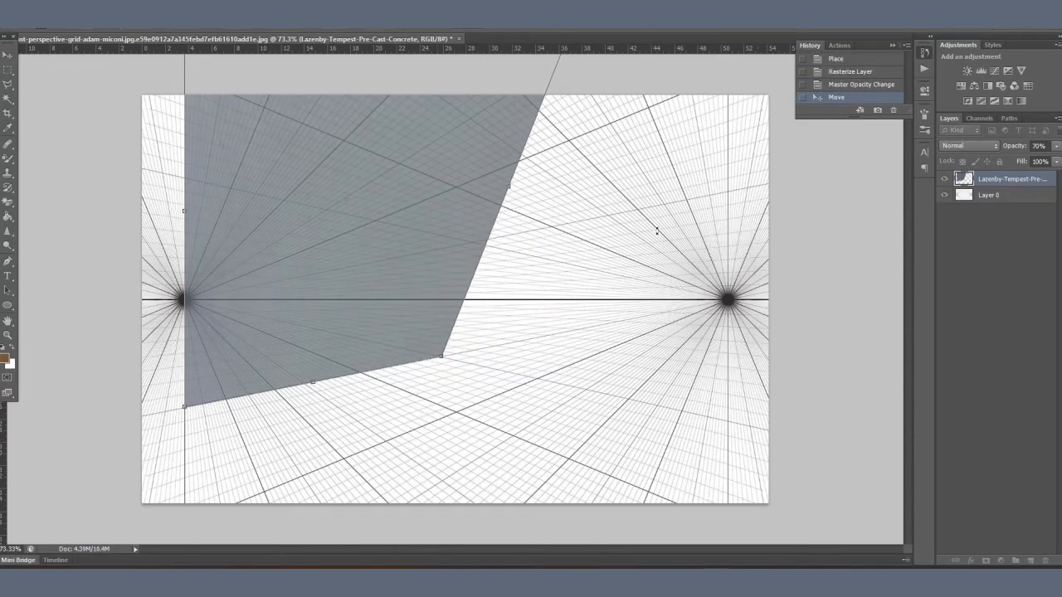
scroll(656, 231, down, 3)
drag(550, 100, 447, 150)
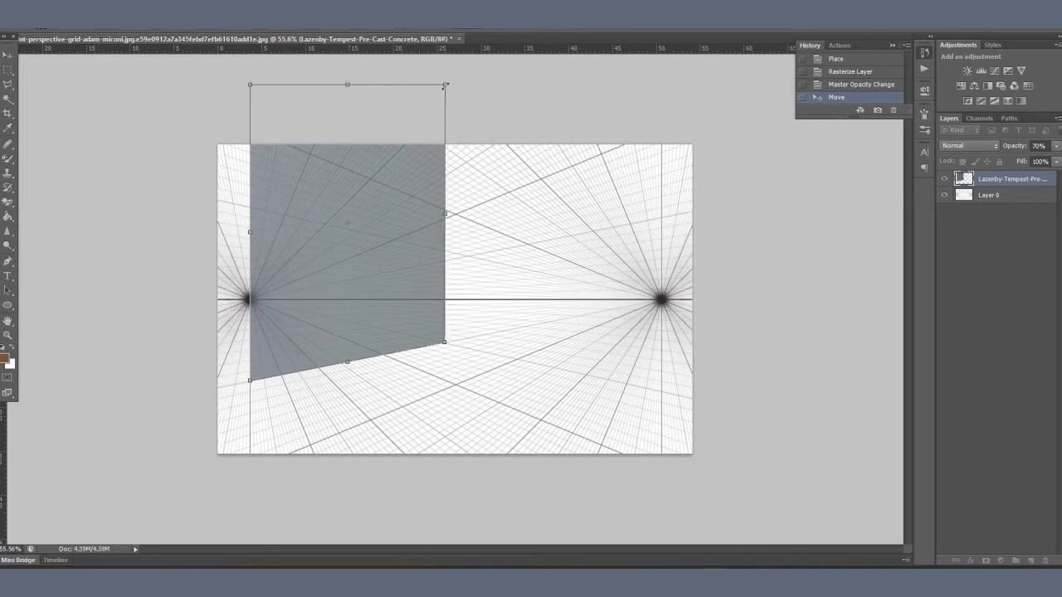
drag(446, 86, 444, 213)
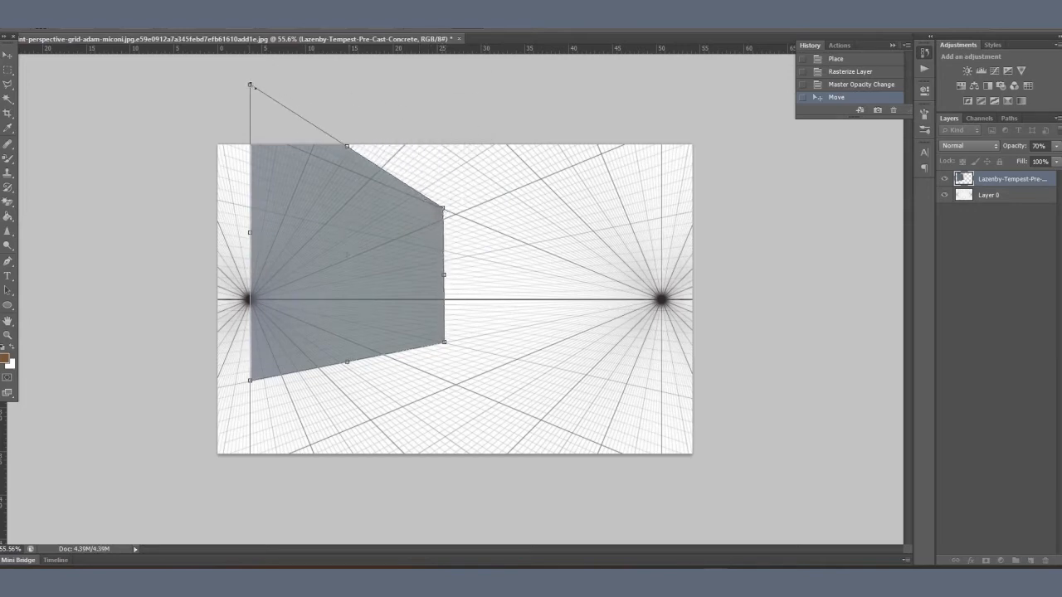
drag(250, 84, 250, 135)
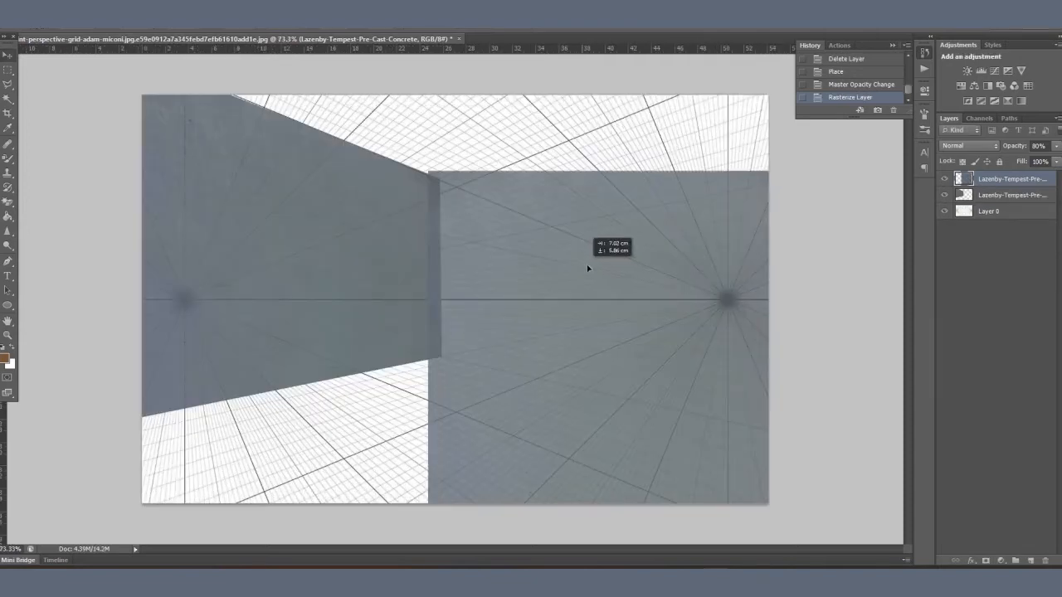
Step: Place a second Tempest concrete texture against the room's corner and distort it to the perspective of the right wall
drag(588, 265, 594, 178)
key(ctrl+t)
drag(436, 81, 488, 131)
mouse_move(570, 234)
mouse_down()
mouse_move(523, 211)
mouse_move(571, 234)
mouse_up()
key(Return)
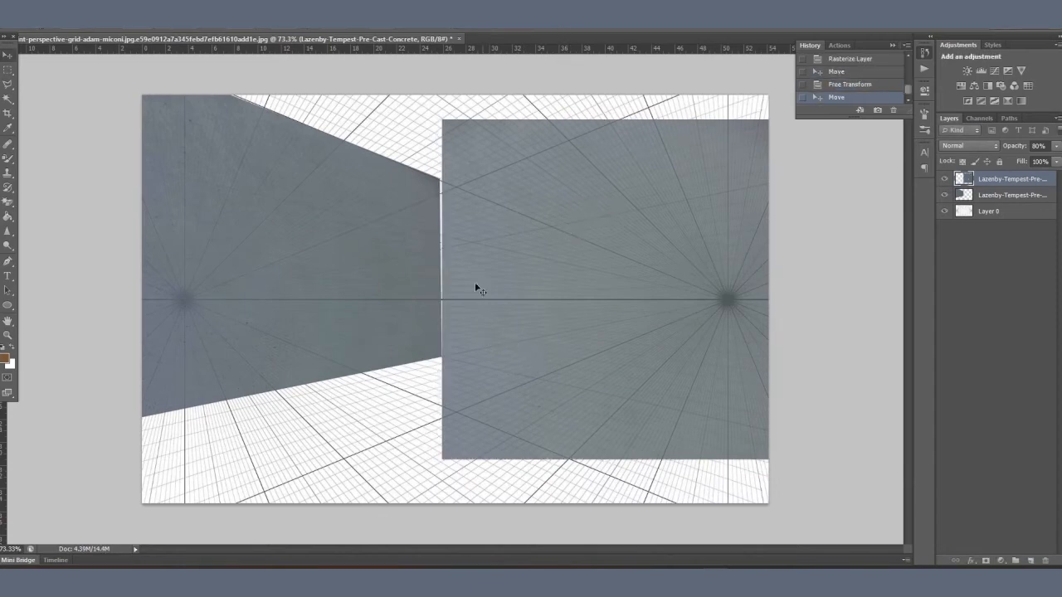
key(ctrl+t)
drag(444, 128, 440, 177)
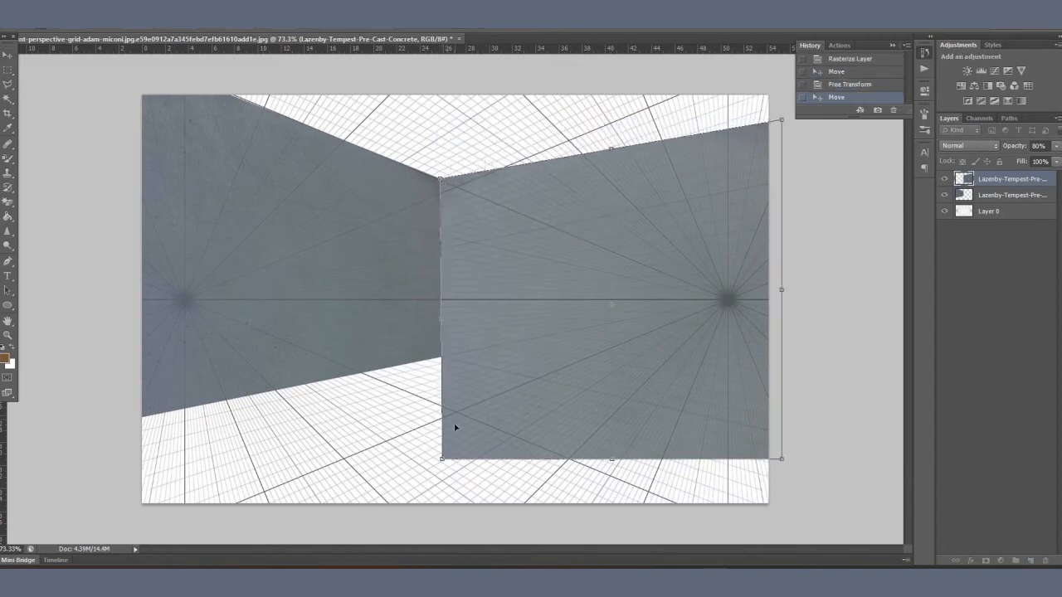
drag(443, 456, 440, 358)
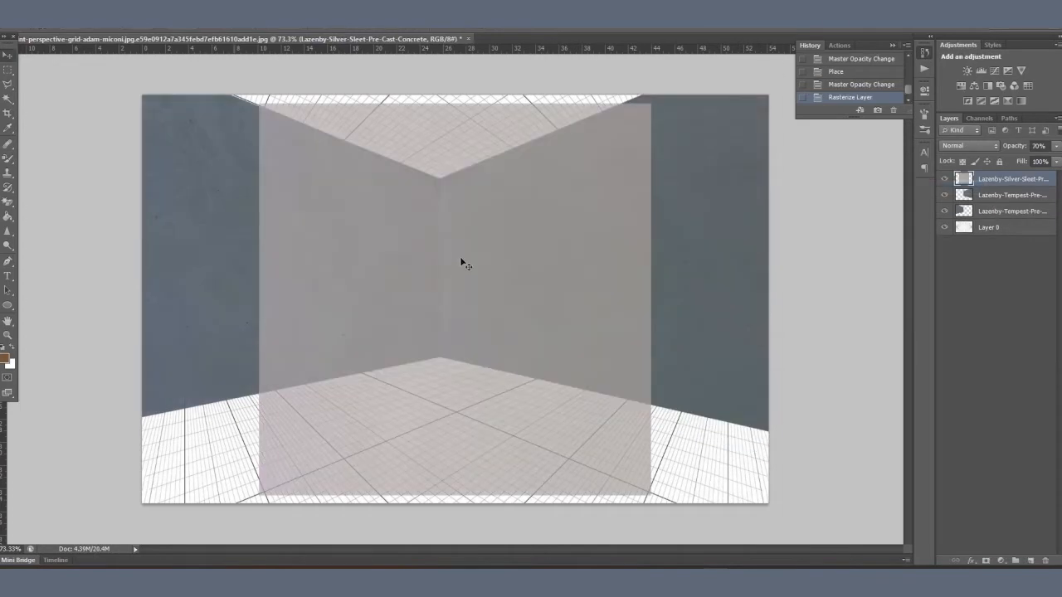
Step: Position the Silver Sleet concrete texture over the grid and distort its corners to form the room's floor
drag(459, 256, 360, 222)
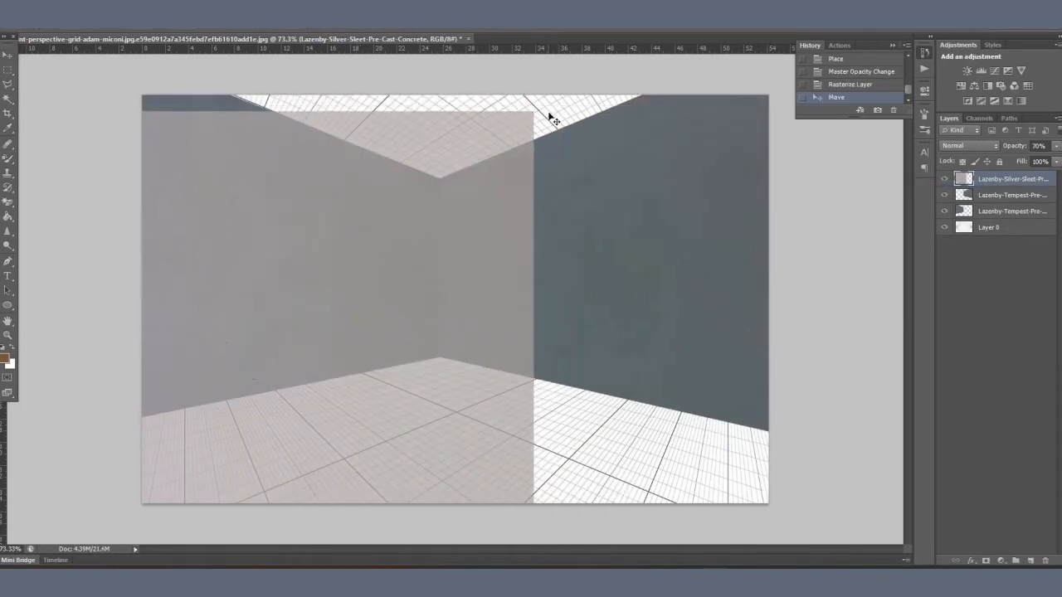
key(ctrl+t)
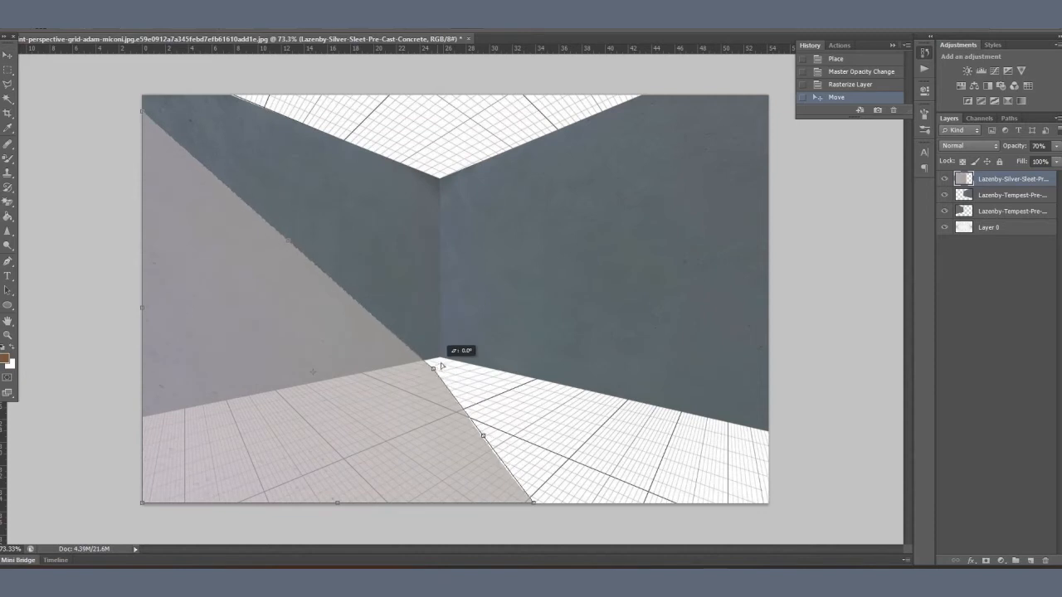
mouse_move(441, 363)
mouse_down()
mouse_move(452, 357)
mouse_move(440, 359)
mouse_up()
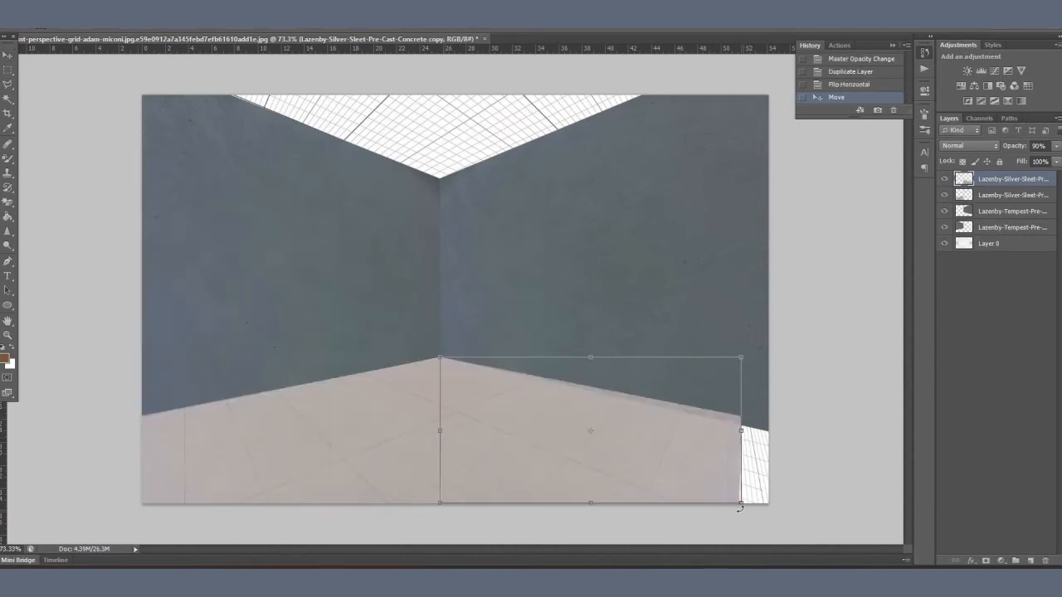
drag(741, 503, 772, 506)
drag(742, 359, 760, 383)
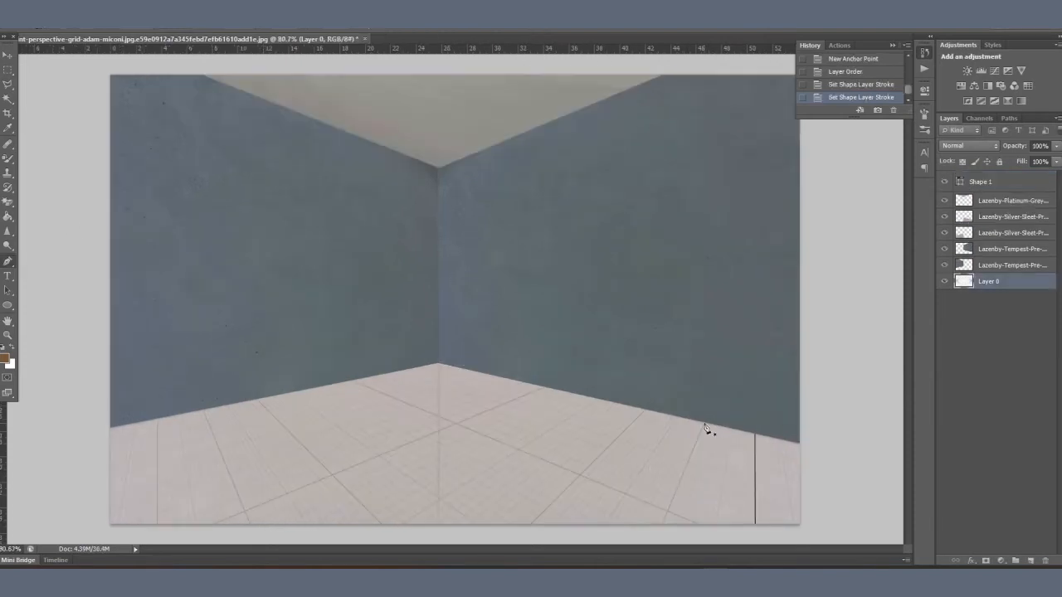
Step: Draw a Pen line along a floor joint near the right wall, move its layer to the top and thin its stroke
click(705, 426)
click(662, 525)
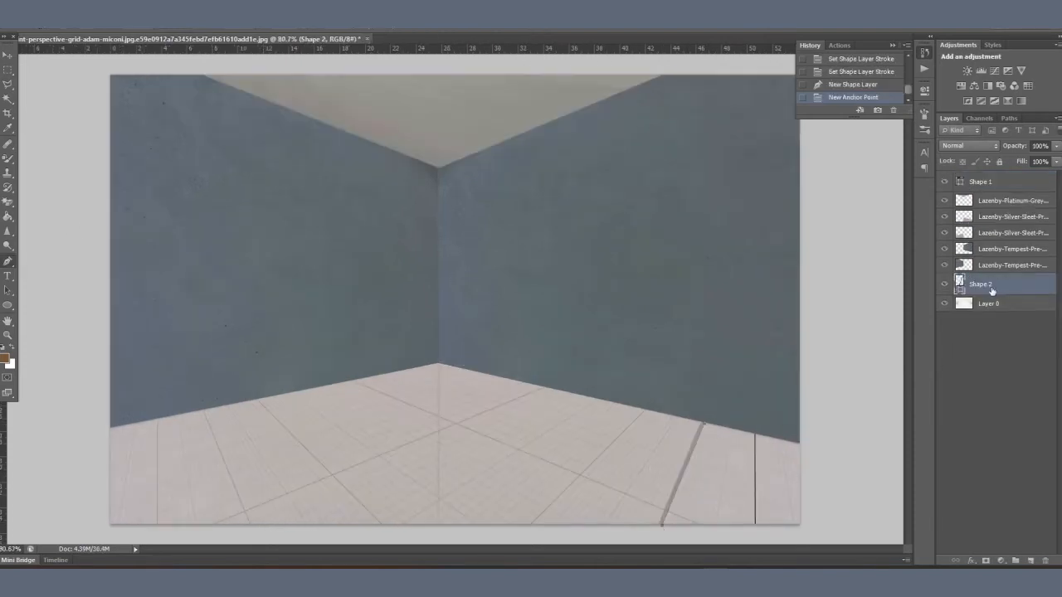
drag(992, 291, 993, 181)
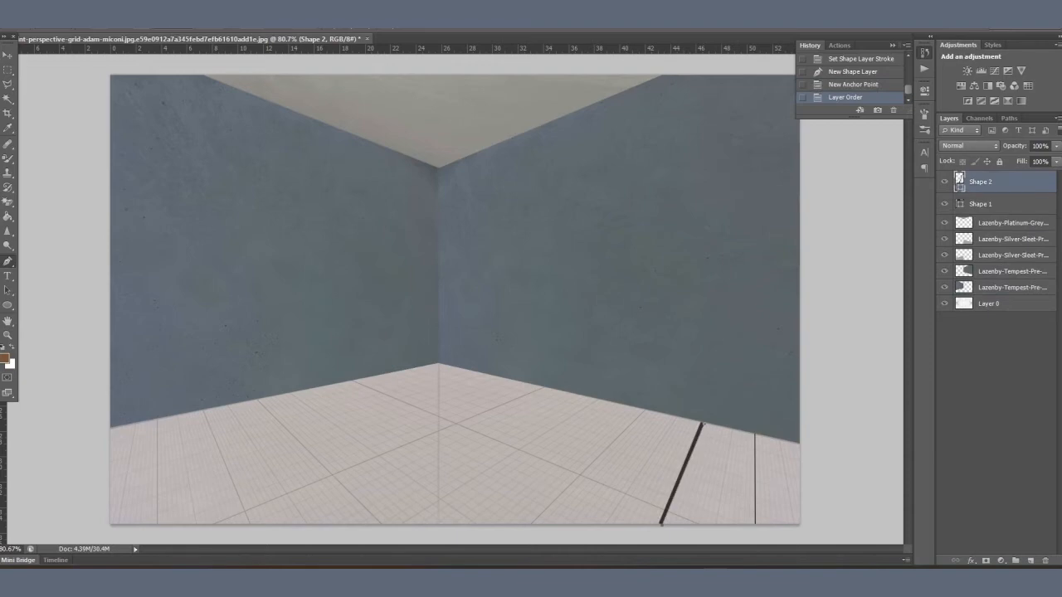
click(116, 30)
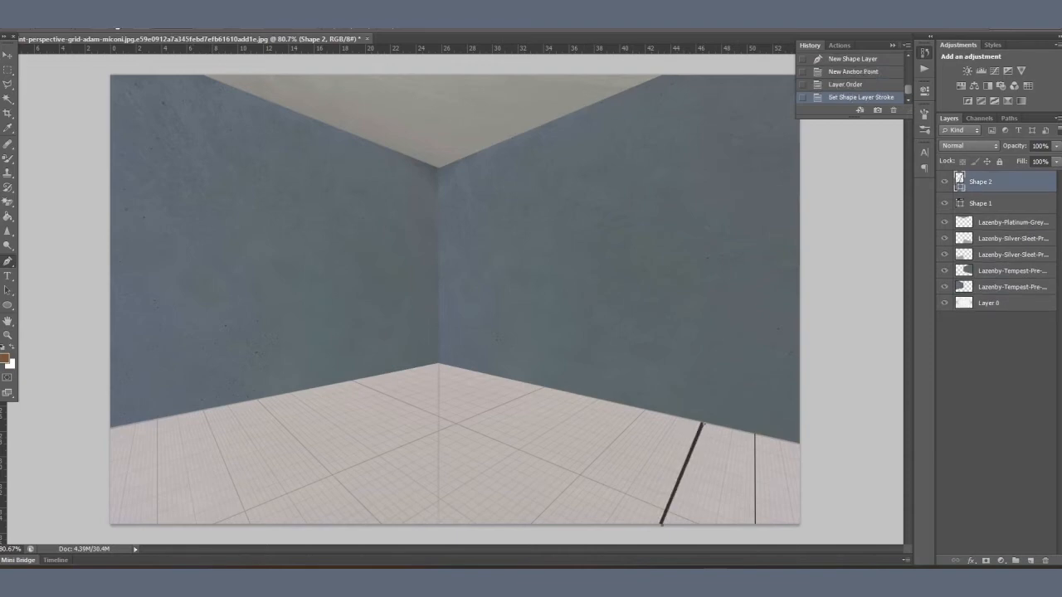
click(117, 30)
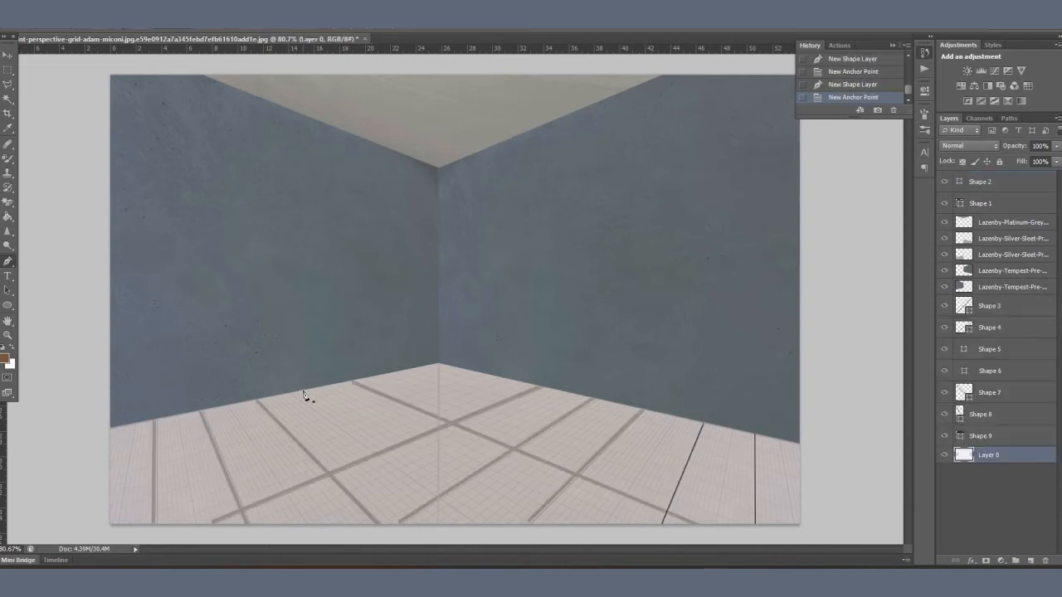
Step: Trace two more floor joints with Pen lines along the perspective grid, creating each above Layer 0
click(308, 398)
click(558, 530)
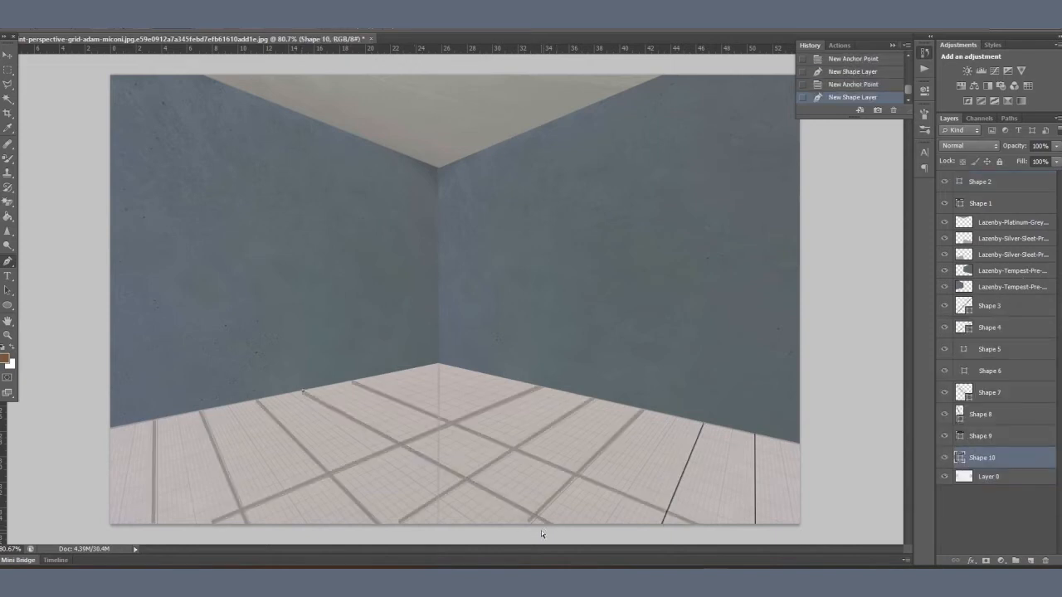
click(1005, 478)
click(482, 374)
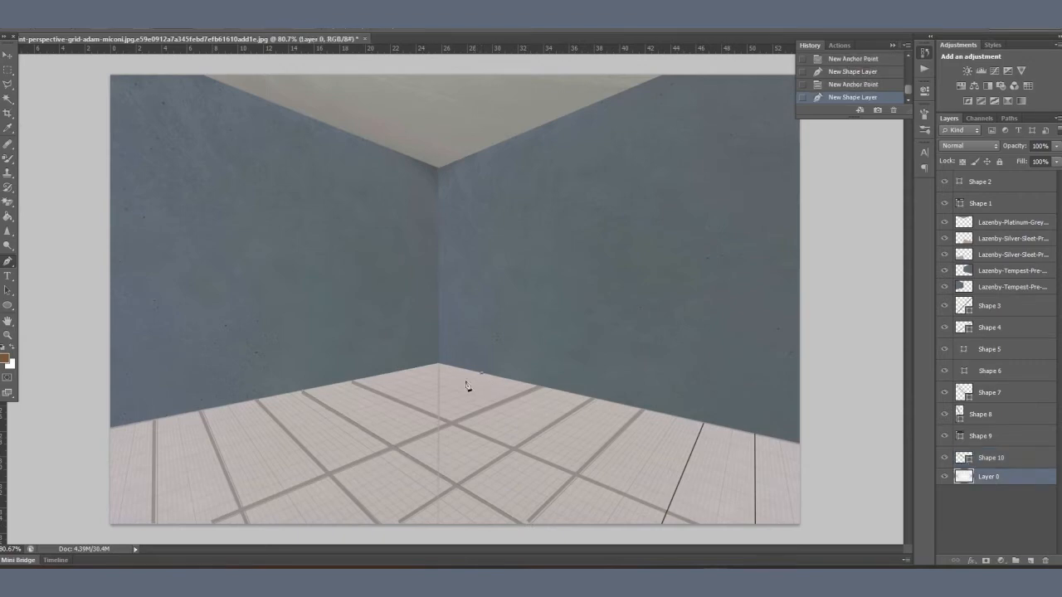
click(111, 462)
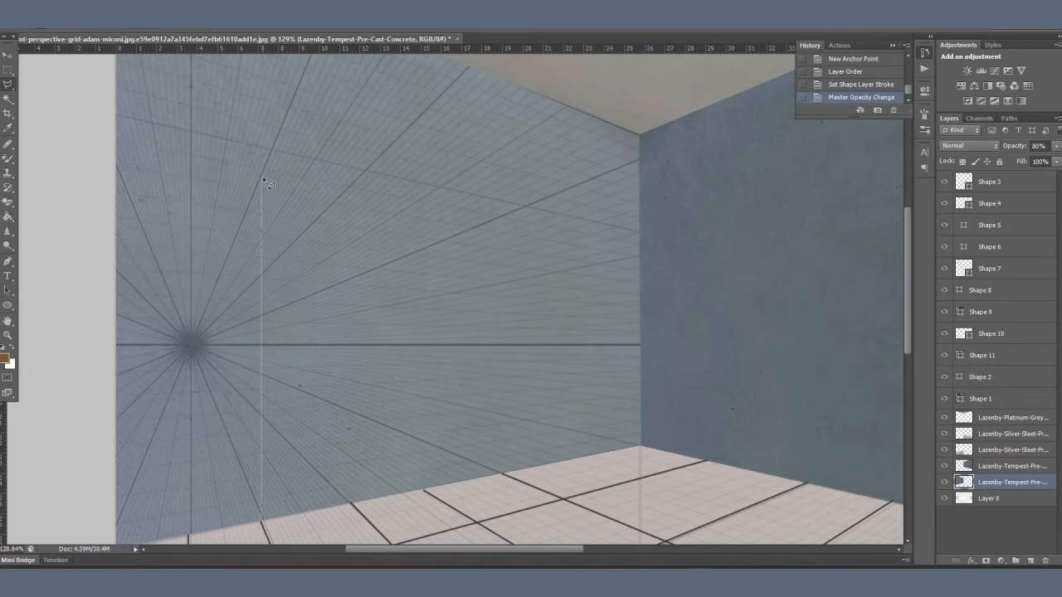
Step: Outline a doorway on the left wall with the Polygonal Lasso and delete the concrete texture inside it
click(451, 215)
double_click(263, 520)
key(Delete)
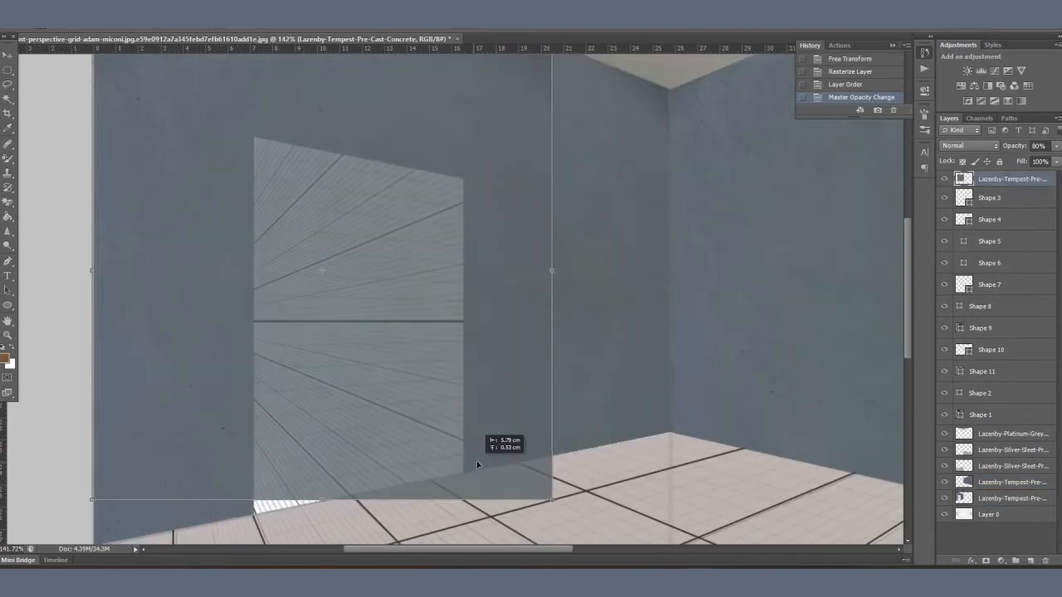
Step: Distort the new Tempest concrete texture to form a wall in perspective behind the doorway opening
drag(554, 500, 463, 472)
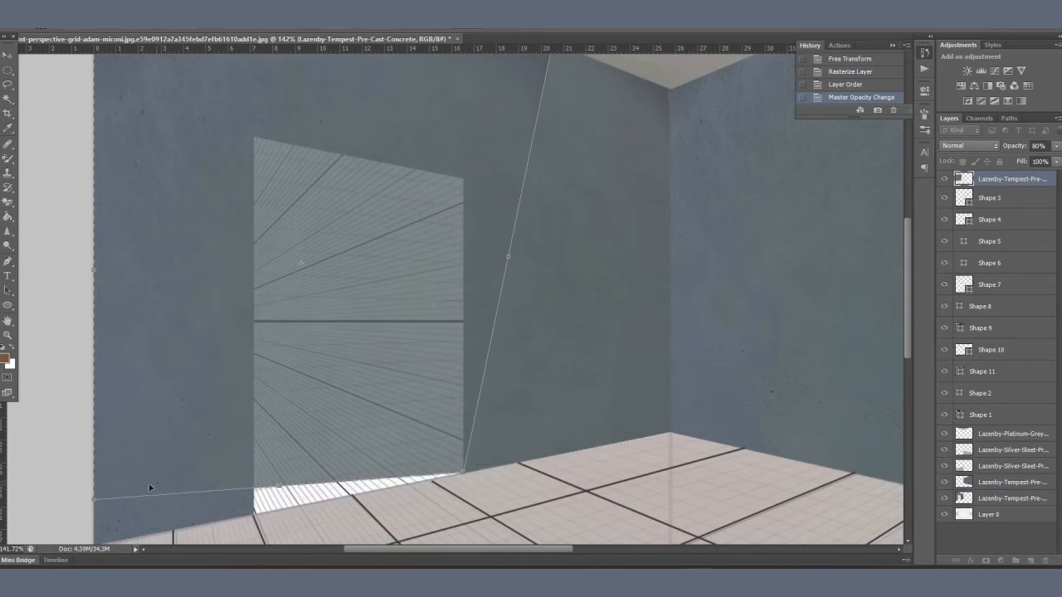
drag(91, 501, 328, 356)
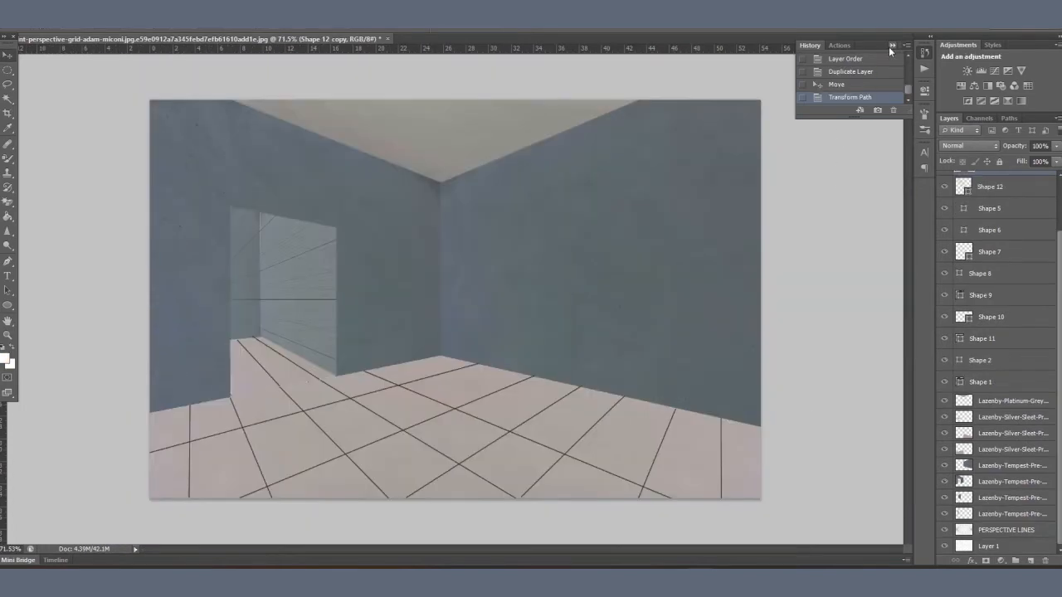
click(892, 46)
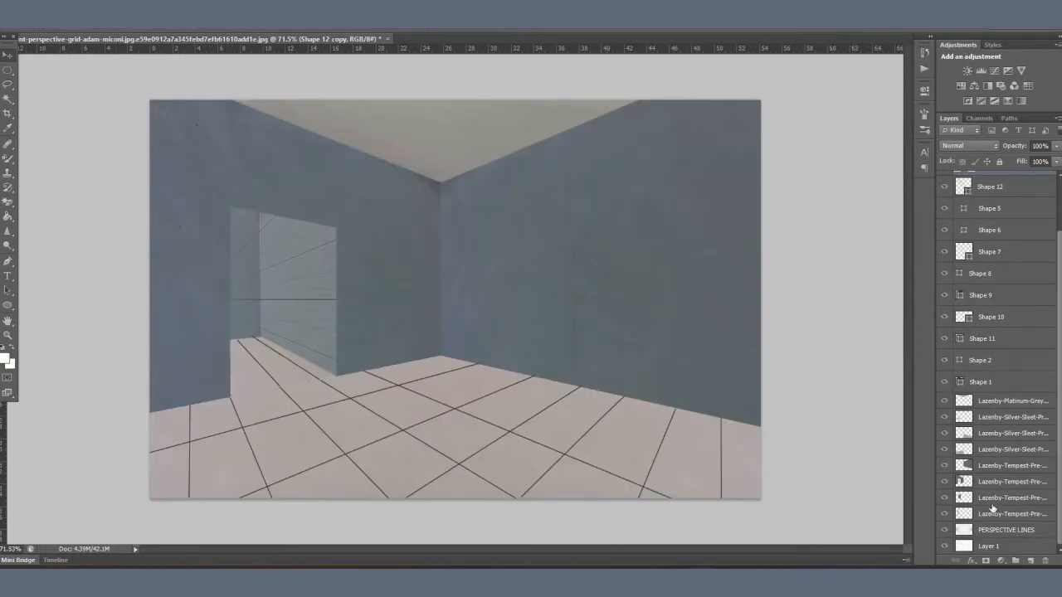
Step: Select the left wall's Tempest concrete layer and try darkening the wall's lower part with the Burn tool
click(993, 468)
click(991, 484)
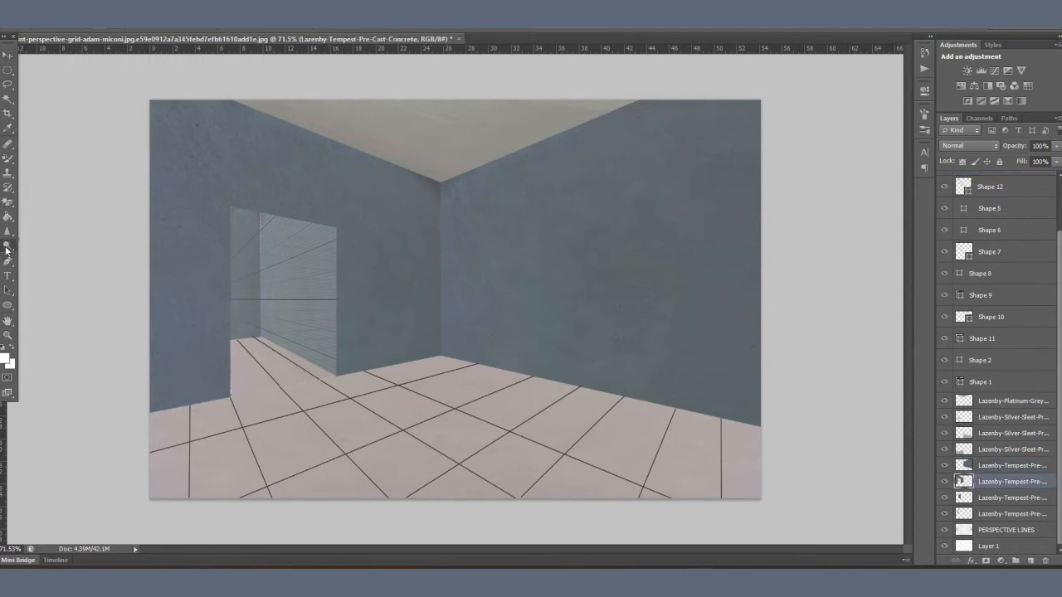
right_click(8, 246)
click(41, 266)
drag(296, 378, 73, 413)
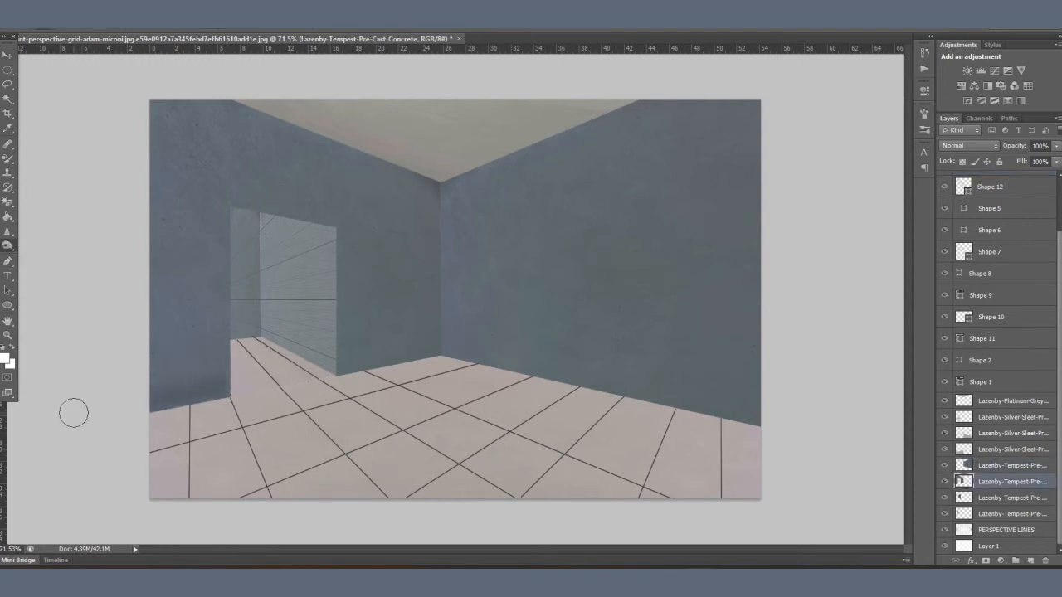
key(ctrl+z)
Step: Lighten the left wall's concrete texture around the doorway with the Dodge tool
right_click(9, 247)
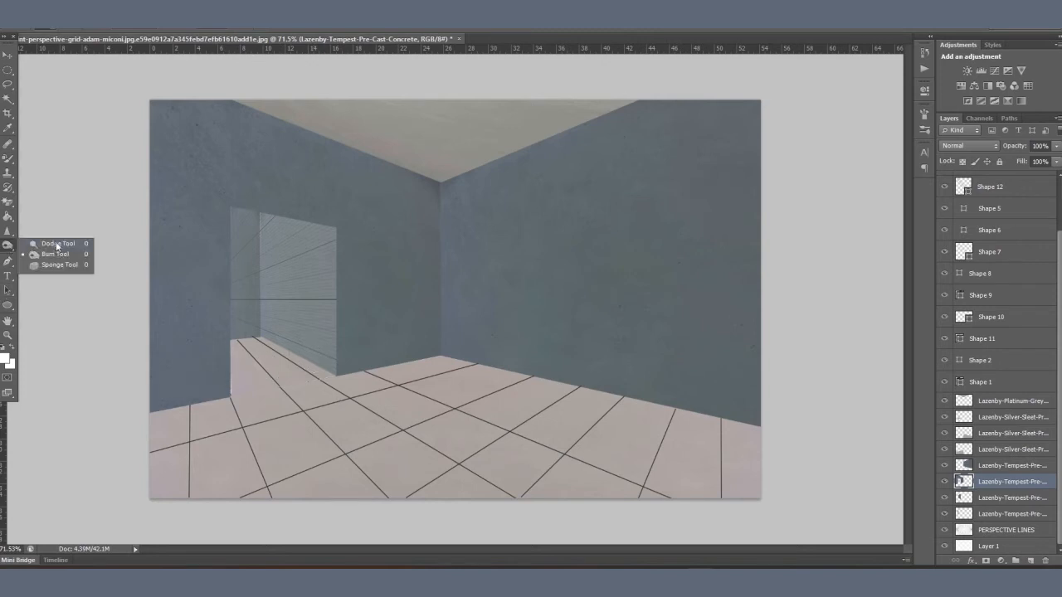
click(45, 248)
mouse_move(343, 339)
mouse_down()
mouse_move(377, 338)
mouse_move(344, 222)
mouse_move(426, 218)
mouse_move(165, 156)
mouse_move(177, 418)
mouse_move(214, 151)
mouse_move(422, 199)
mouse_move(430, 363)
mouse_move(180, 265)
mouse_move(179, 409)
mouse_up()
Step: Darken the two concrete walls seen through the doorway with the Burn tool, one Tempest layer at a time
click(1011, 498)
right_click(8, 246)
click(46, 259)
drag(282, 240, 320, 349)
click(993, 516)
drag(247, 335, 259, 199)
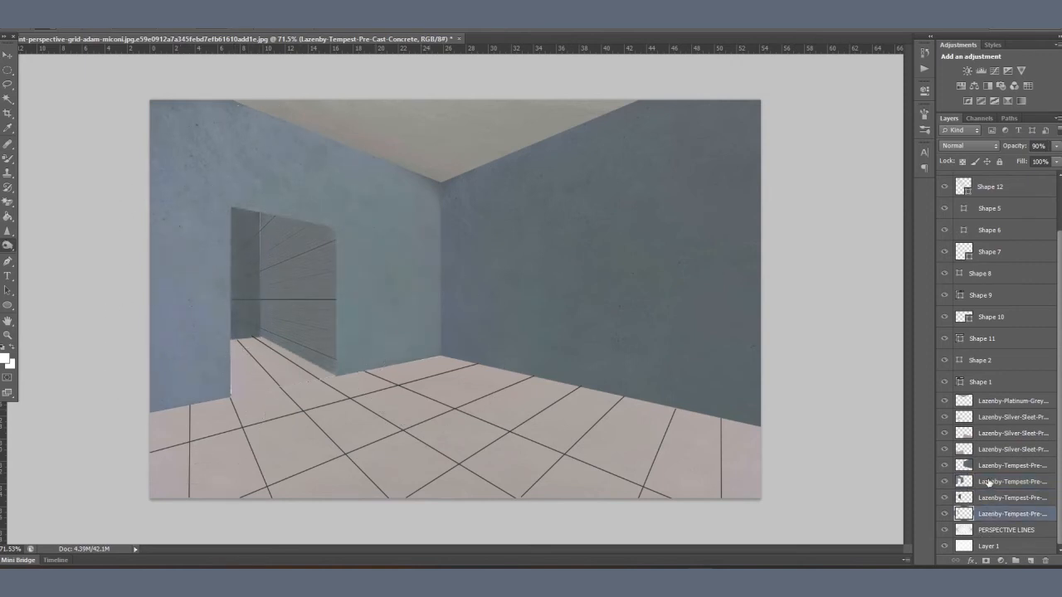
Step: Identify the Silver Sleet floor layer behind the doorway and darken that floor area with the Burn tool
click(945, 422)
click(945, 421)
click(986, 422)
mouse_move(252, 352)
mouse_down()
mouse_move(201, 347)
mouse_move(283, 346)
mouse_move(190, 380)
mouse_move(364, 368)
mouse_move(151, 398)
mouse_up()
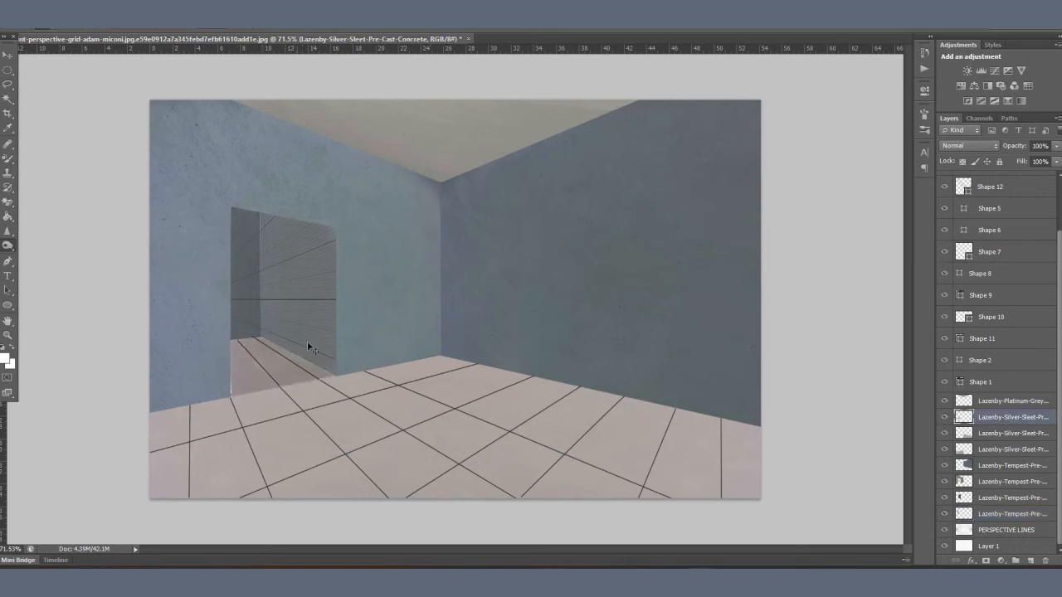
key(ctrl+z)
drag(240, 336, 312, 350)
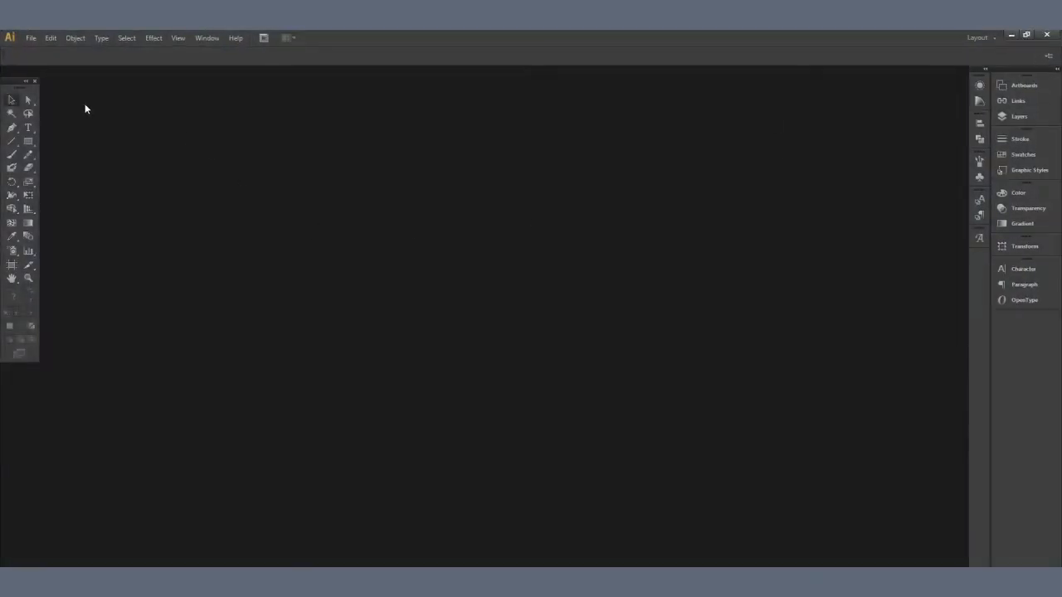
drag(17, 81, 1, 98)
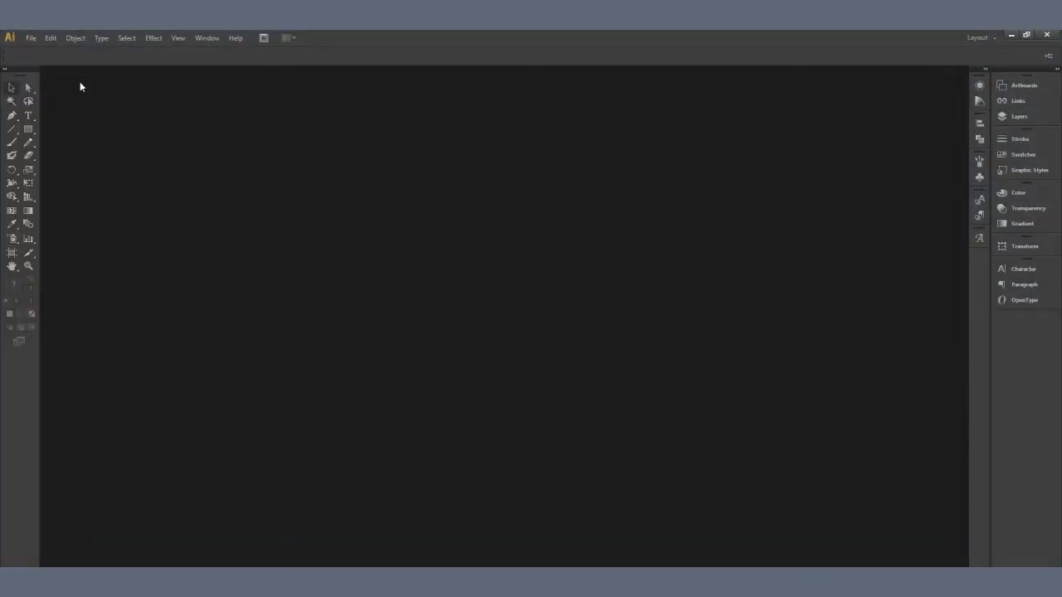
Step: In Adobe Illustrator, create a new A4 document with 10 artboards arranged in 2 columns
click(31, 37)
click(37, 50)
drag(482, 257, 439, 250)
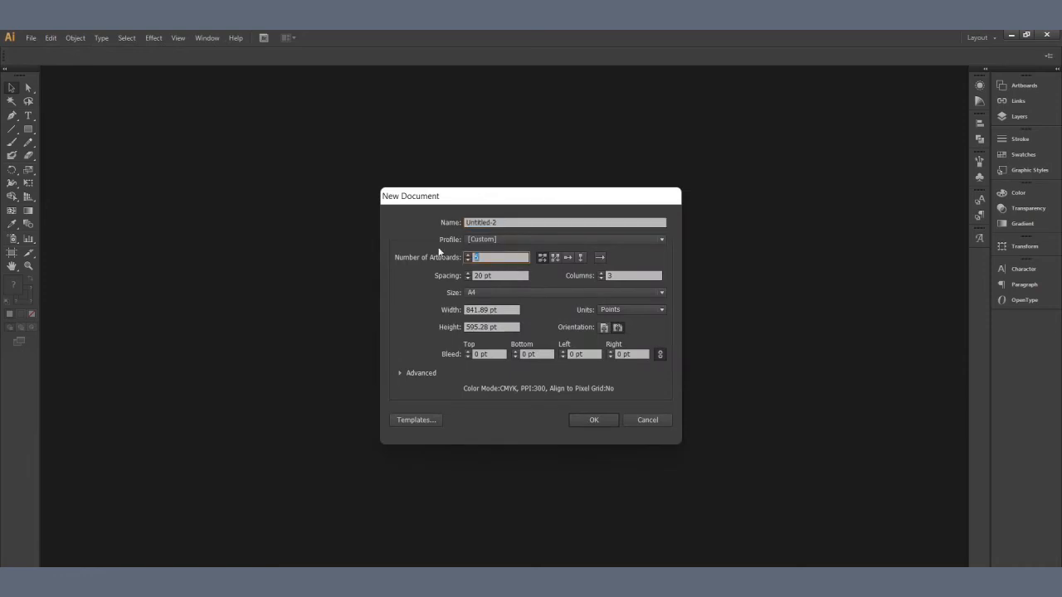
text(10)
click(494, 293)
click(501, 355)
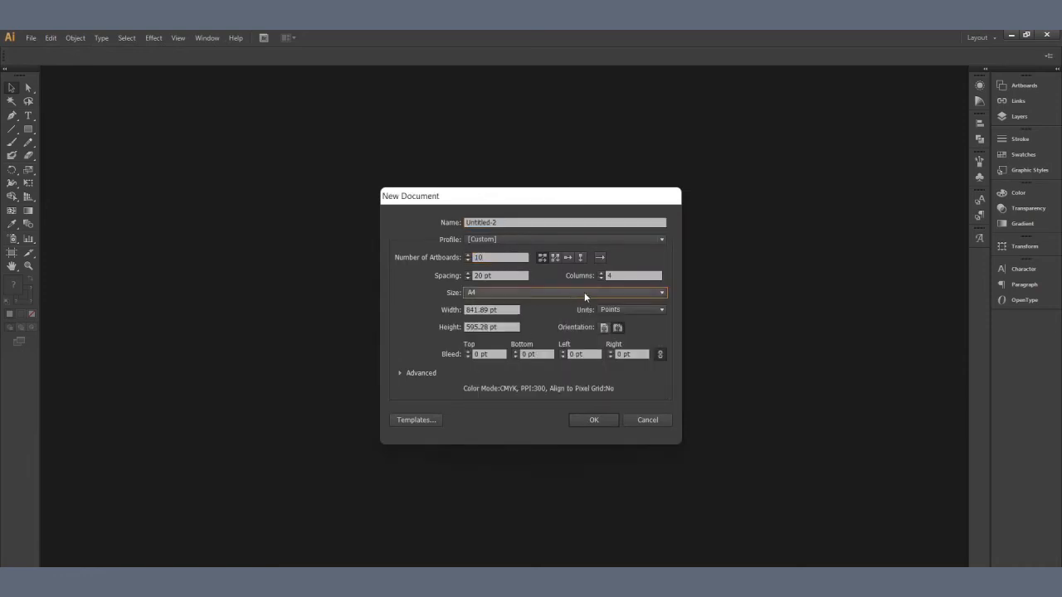
drag(635, 276, 577, 276)
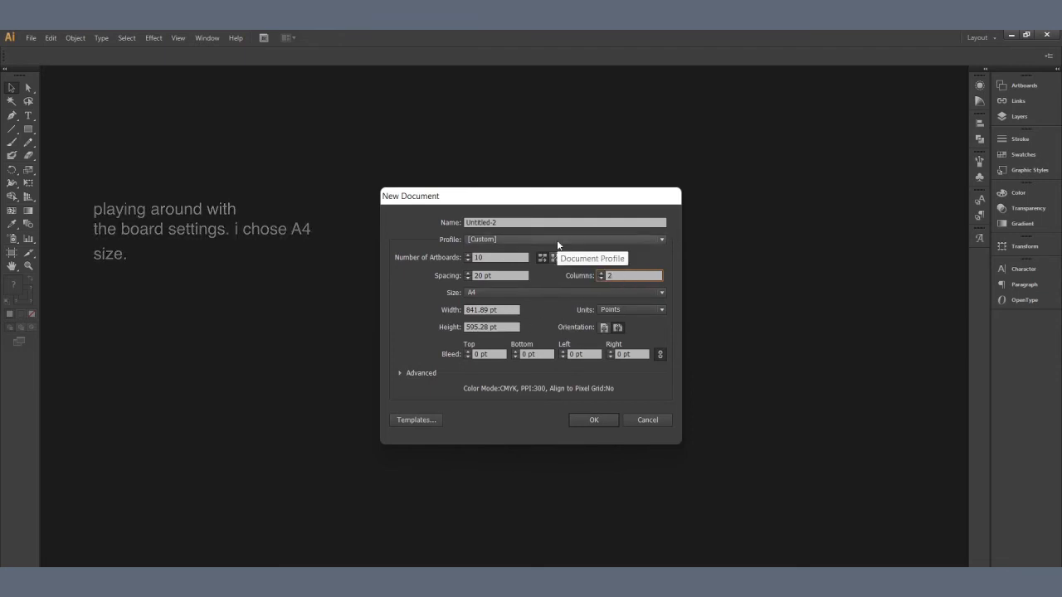
text(2)
click(594, 420)
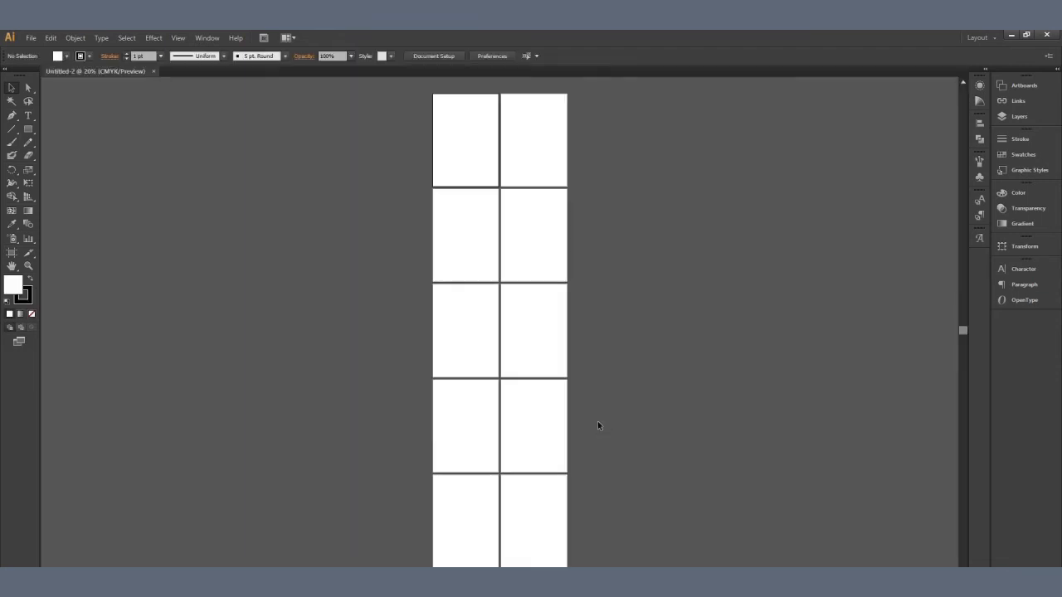
mouse_move(643, 297)
mouse_down()
mouse_move(655, 306)
mouse_move(641, 308)
mouse_up()
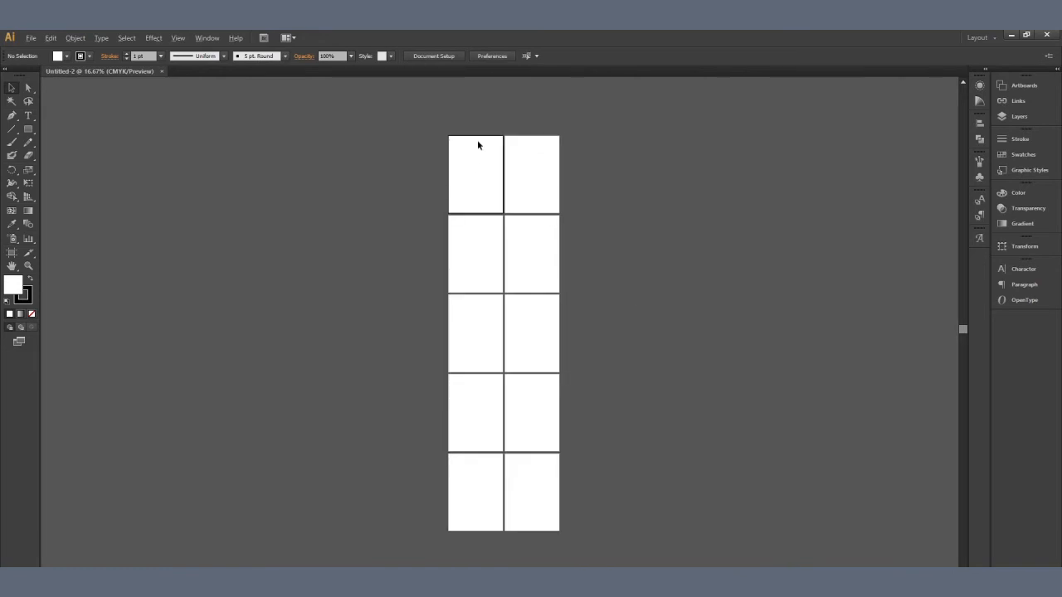
scroll(478, 140, up, 2)
drag(557, 209, 529, 236)
scroll(526, 236, up, 2)
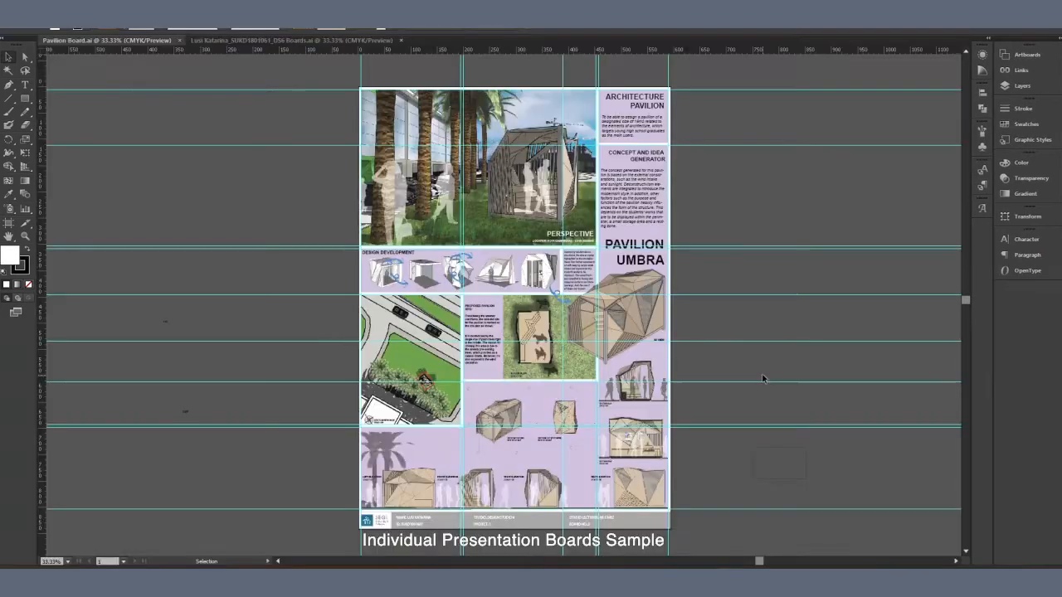
Step: Hide the guides on the Pavilion Board and examine the layout of the sample boards in the other open document
right_click(301, 344)
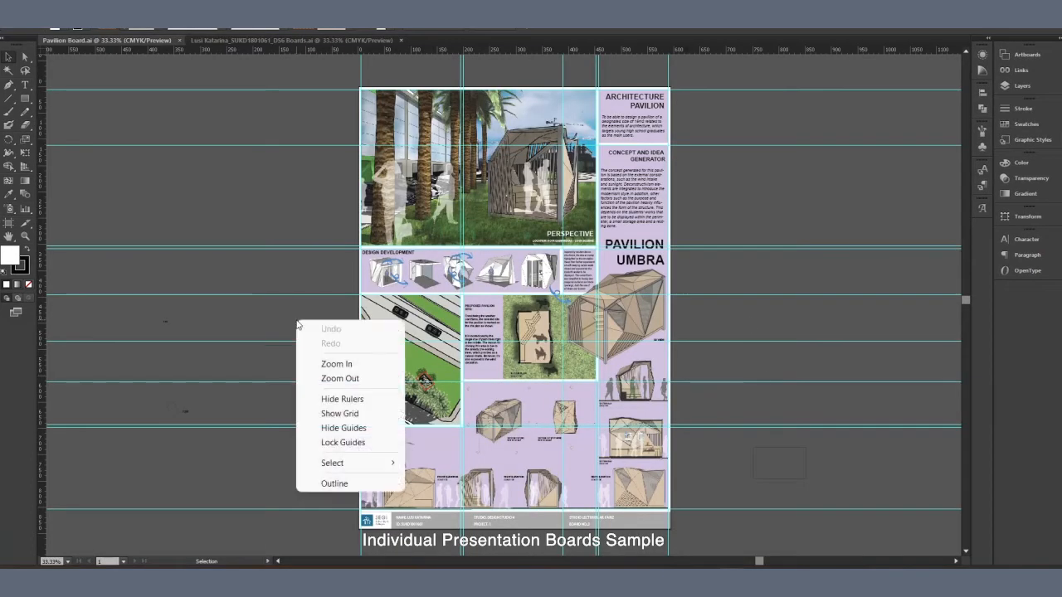
click(352, 428)
click(265, 41)
scroll(605, 233, up, 1)
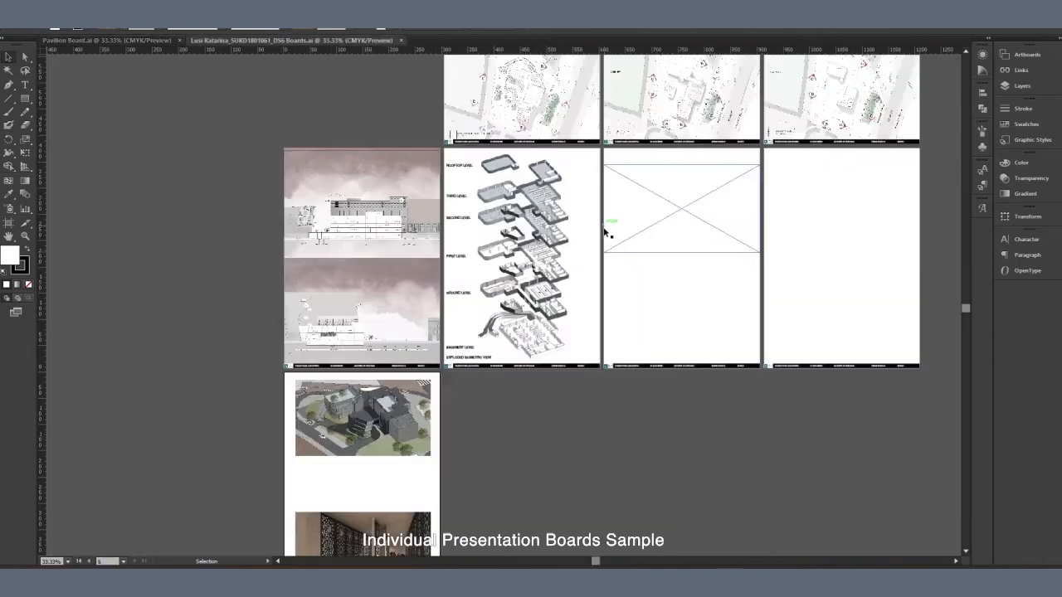
drag(733, 219, 623, 438)
scroll(473, 251, up, 1)
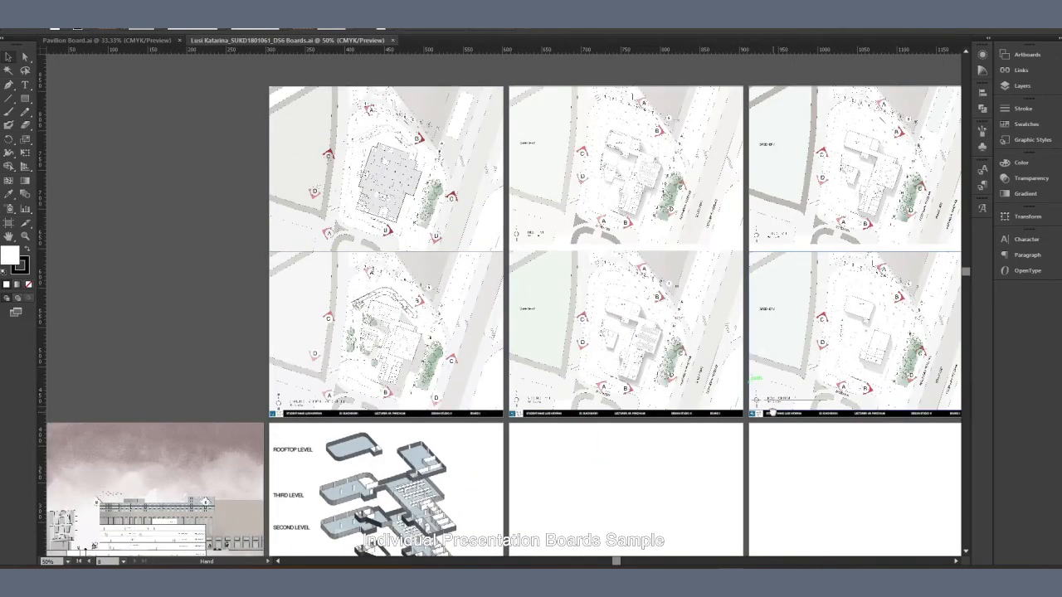
drag(473, 251, 327, 232)
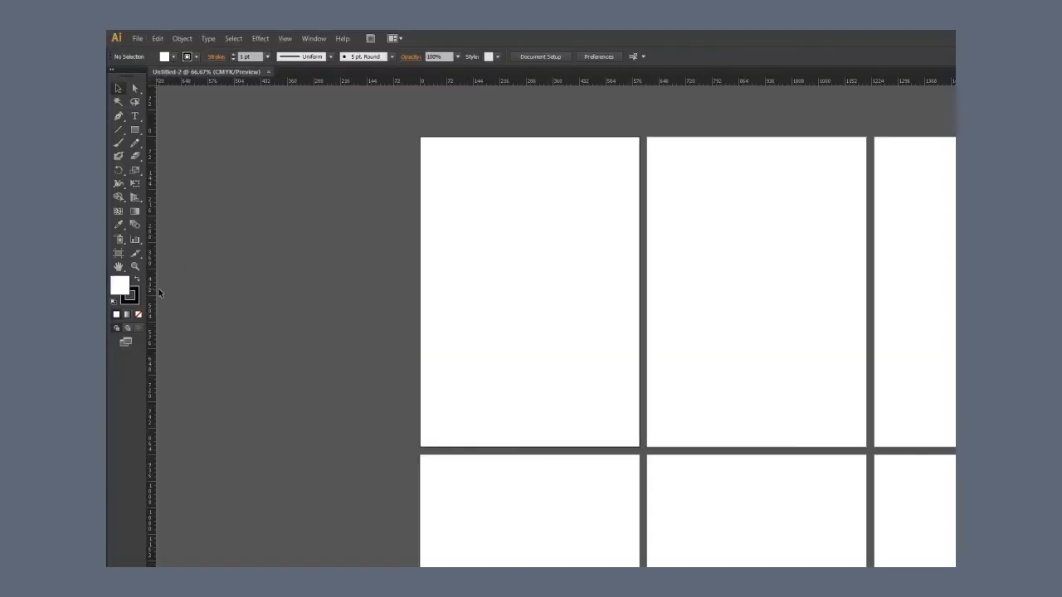
Step: Place a vertical ruler guide on the first artboard's left edge and a horizontal guide on its top edge
drag(274, 289, 420, 300)
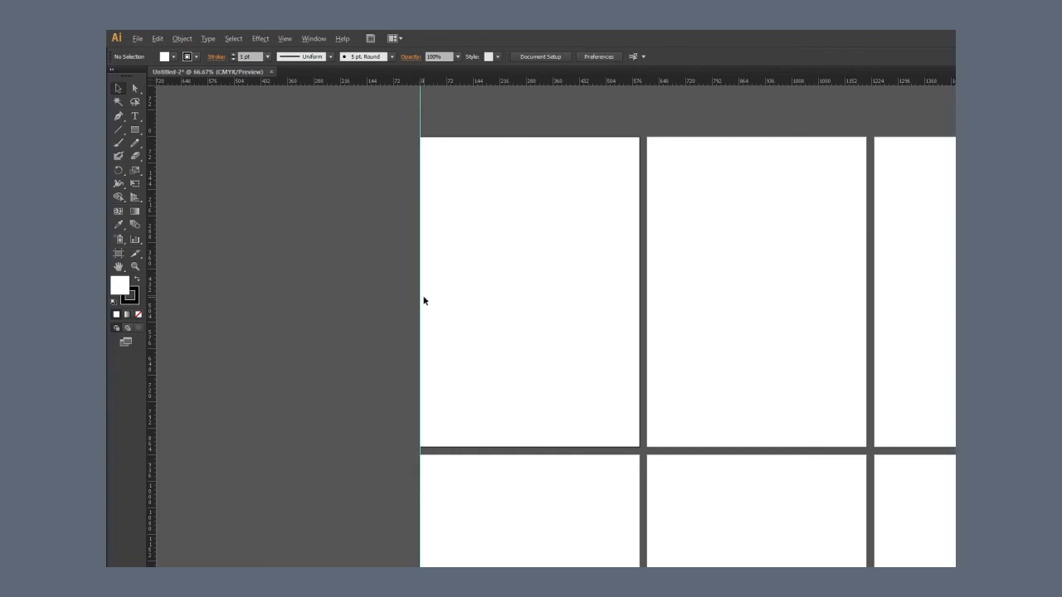
scroll(424, 299, up, 1)
drag(531, 264, 516, 336)
drag(501, 85, 514, 164)
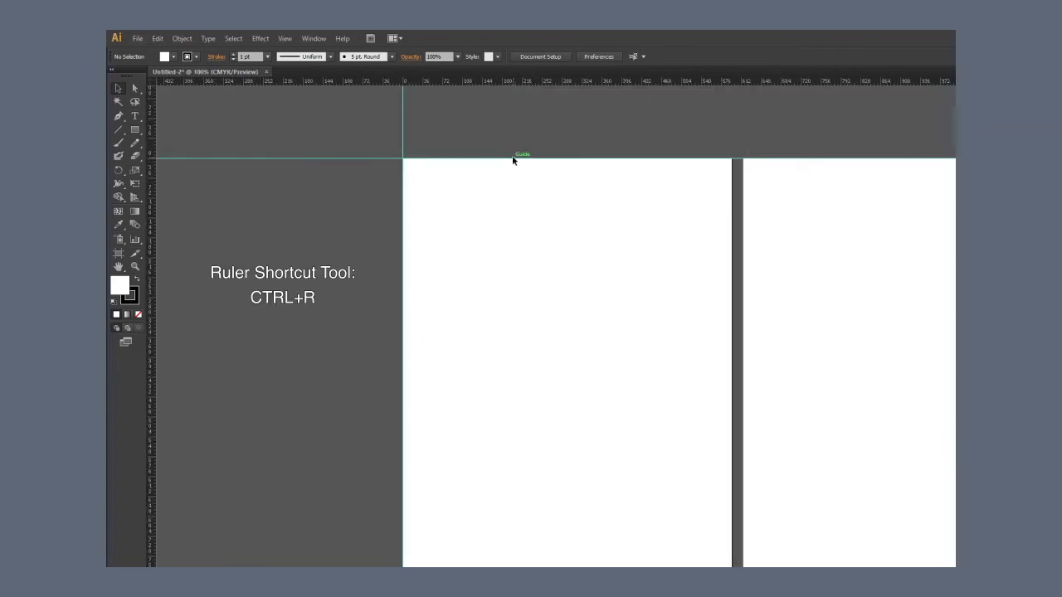
Step: Unlock the guides and move the horizontal guide 40 pt down from the first artboard's top edge
right_click(540, 214)
click(575, 336)
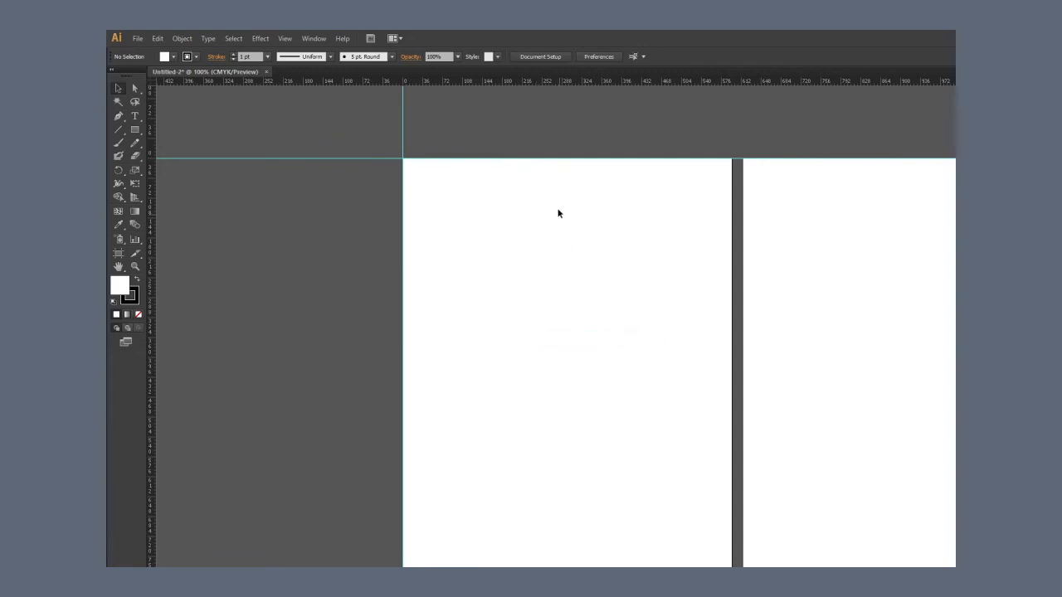
drag(559, 211, 512, 121)
key(Return)
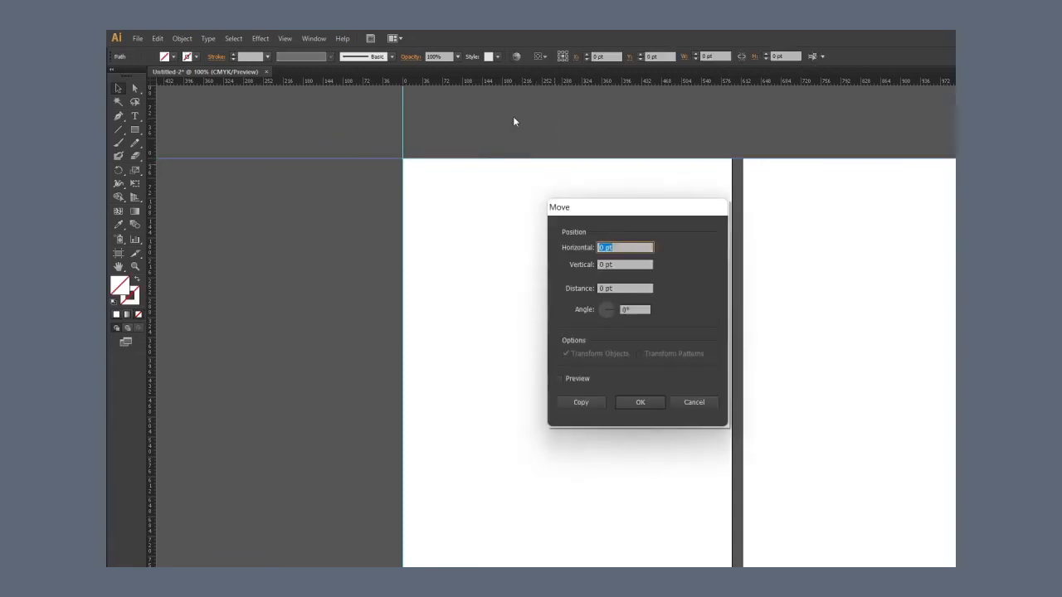
key(Tab)
text(40)
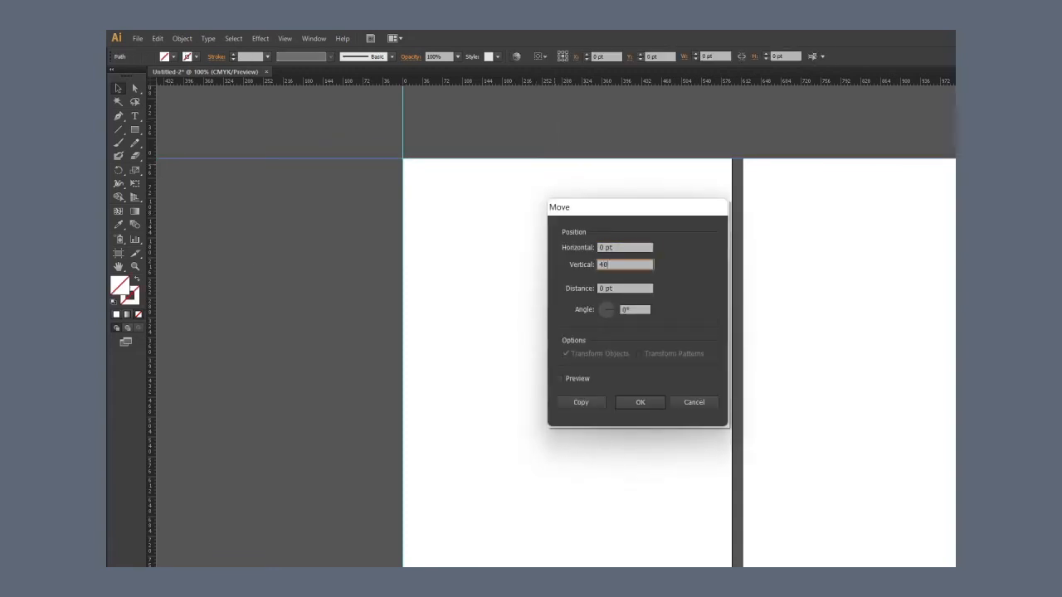
key(Return)
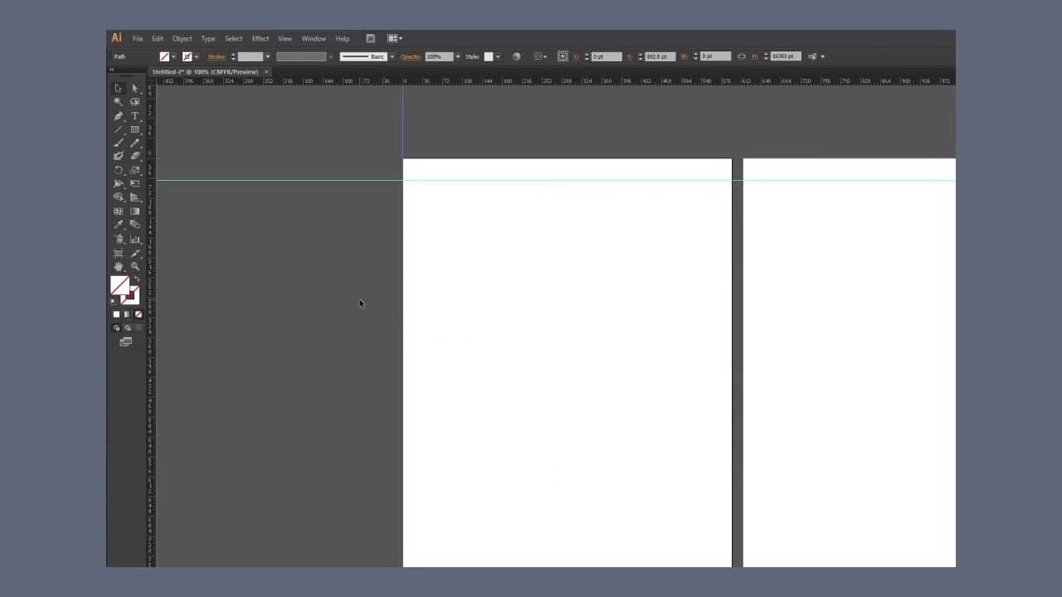
Step: Move the vertical guide 40 pt inward from the first artboard's left edge and deselect it
key(Return)
text(40)
key(Return)
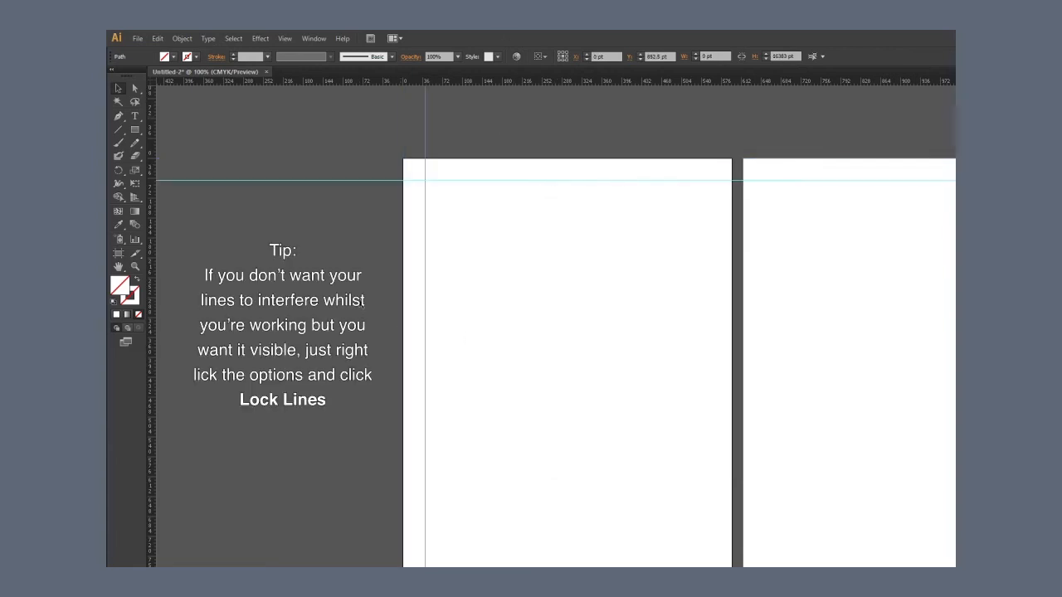
drag(556, 266, 535, 235)
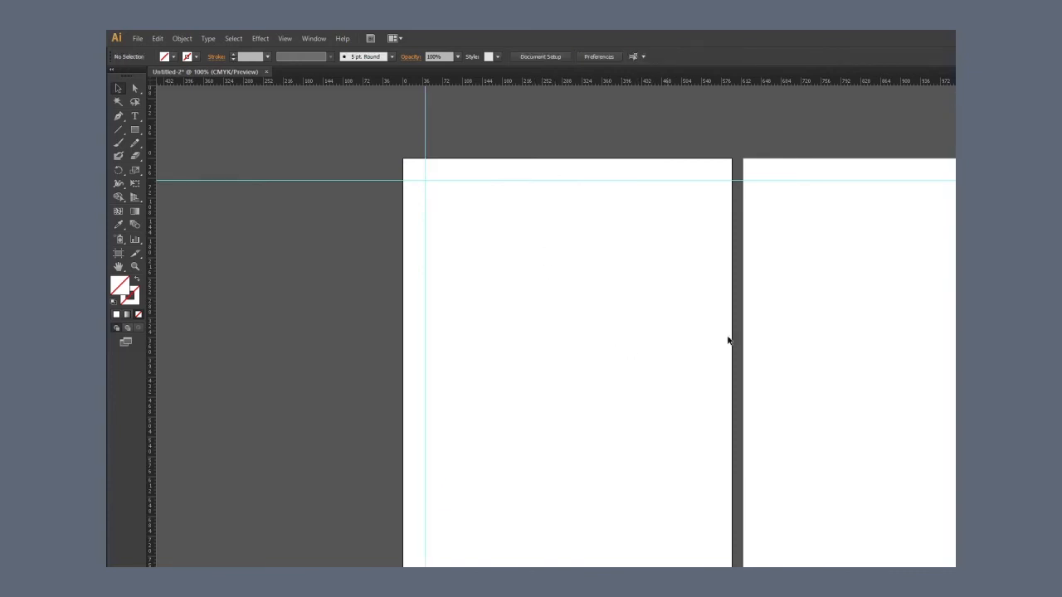
Step: Place a vertical guide on the first artboard's right edge and move it -40 pt horizontally
drag(725, 358, 682, 228)
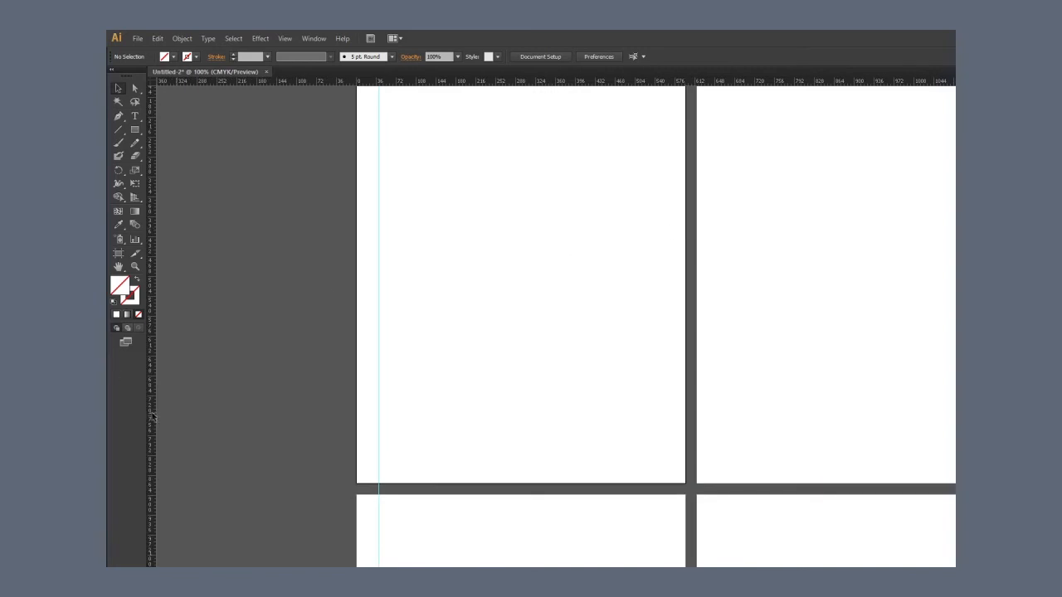
drag(151, 416, 684, 420)
key(Return)
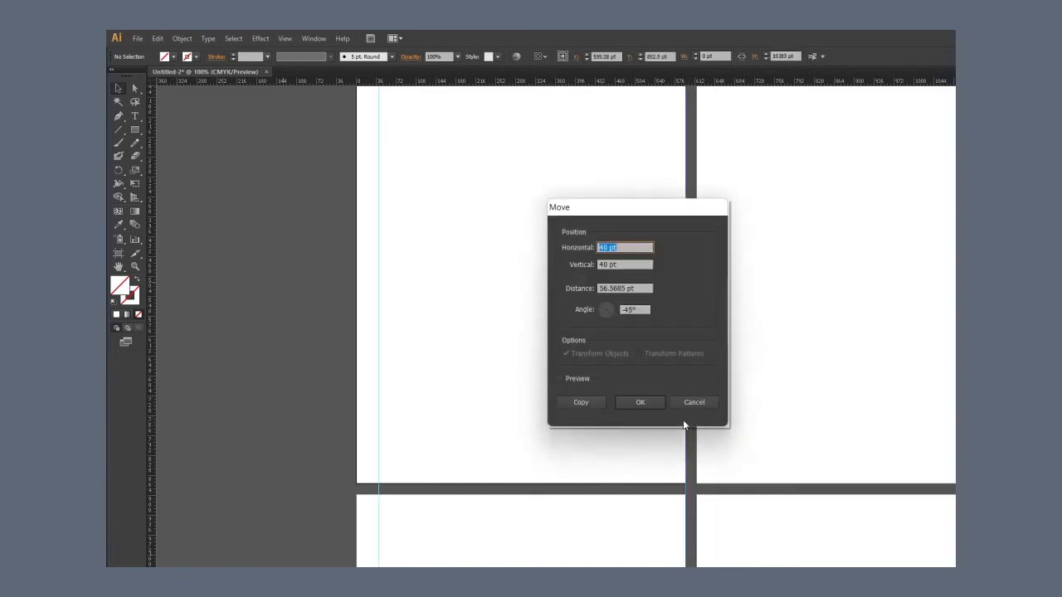
text(-40)
key(Return)
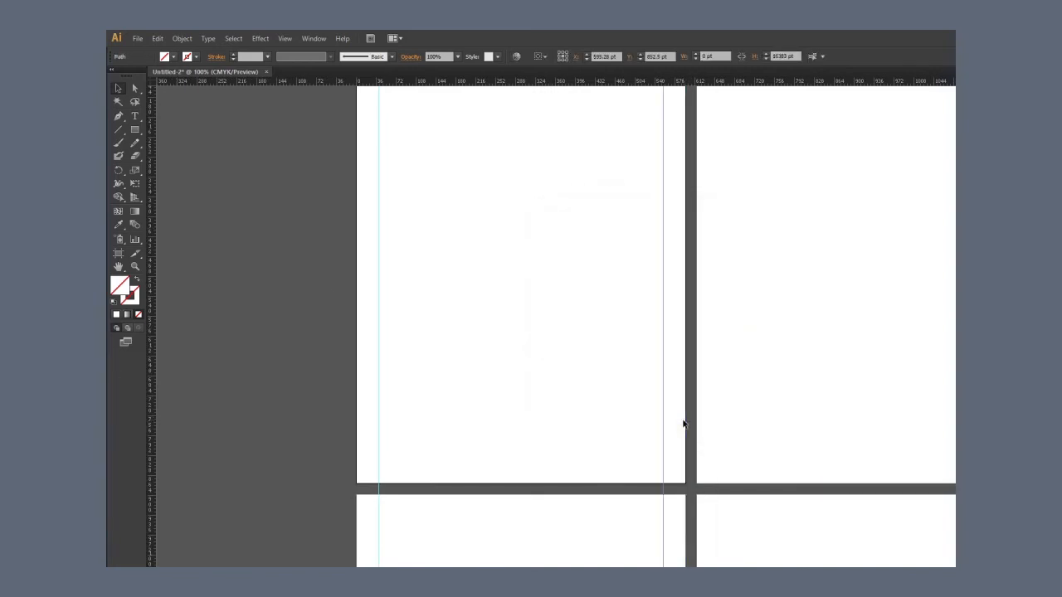
Step: Place a horizontal guide on the first artboard's bottom edge and move it 40 pt up
drag(399, 82, 662, 483)
key(Return)
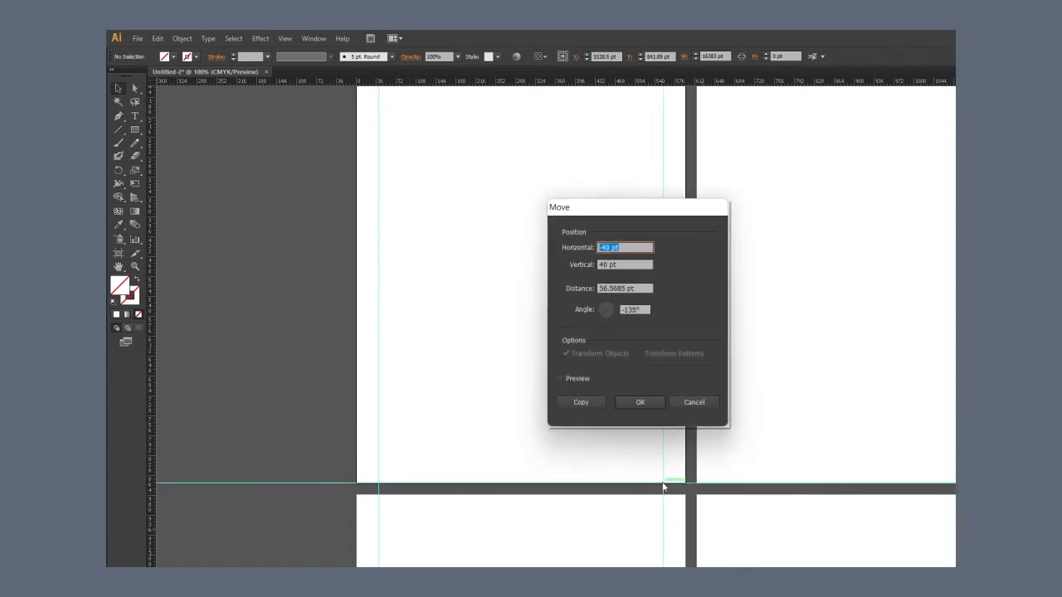
key(Tab)
key(Return)
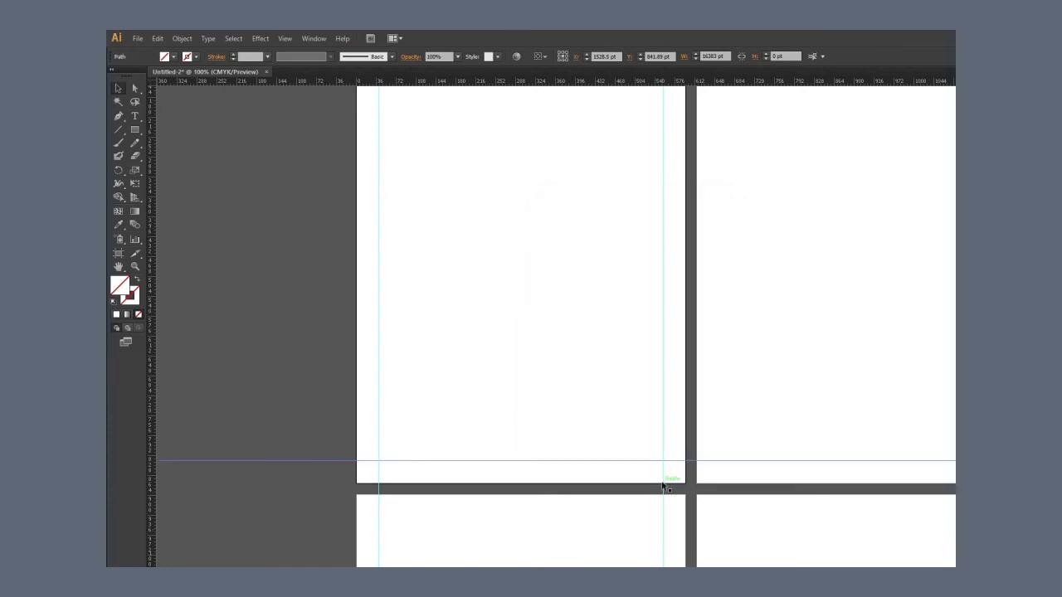
Step: Draw a 515.28 by 761.89 pt rectangle between the four margin guides, fill it black and deselect it
key(ctrl+minus)
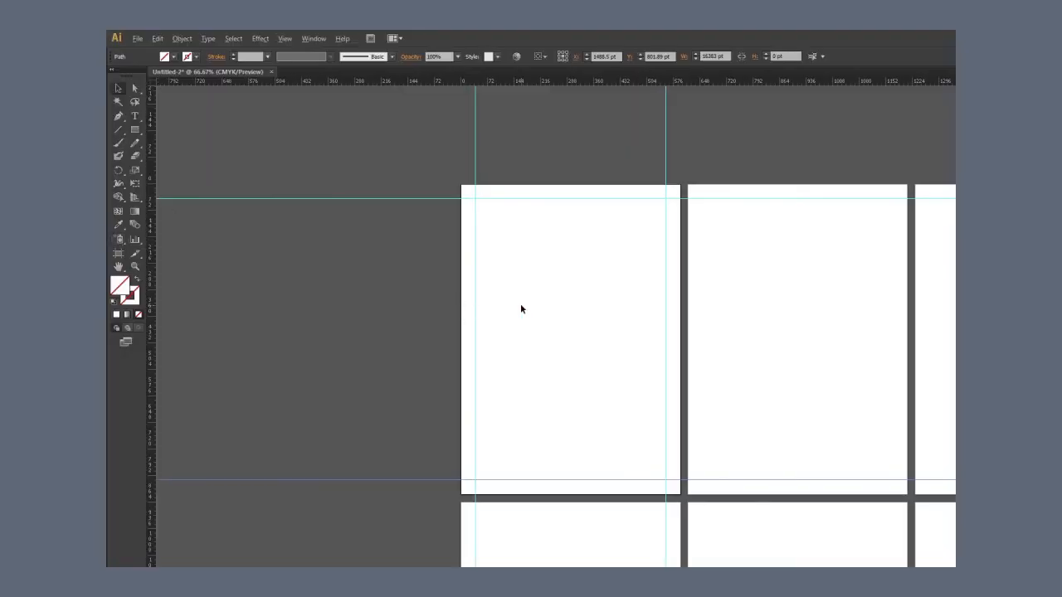
key(ctrl+plus)
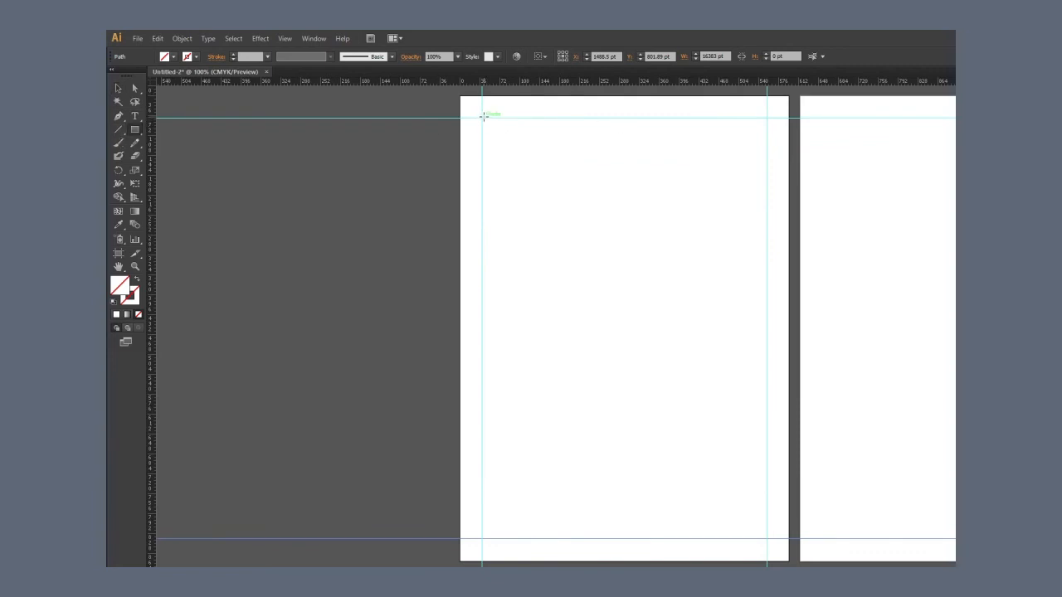
drag(481, 118, 765, 540)
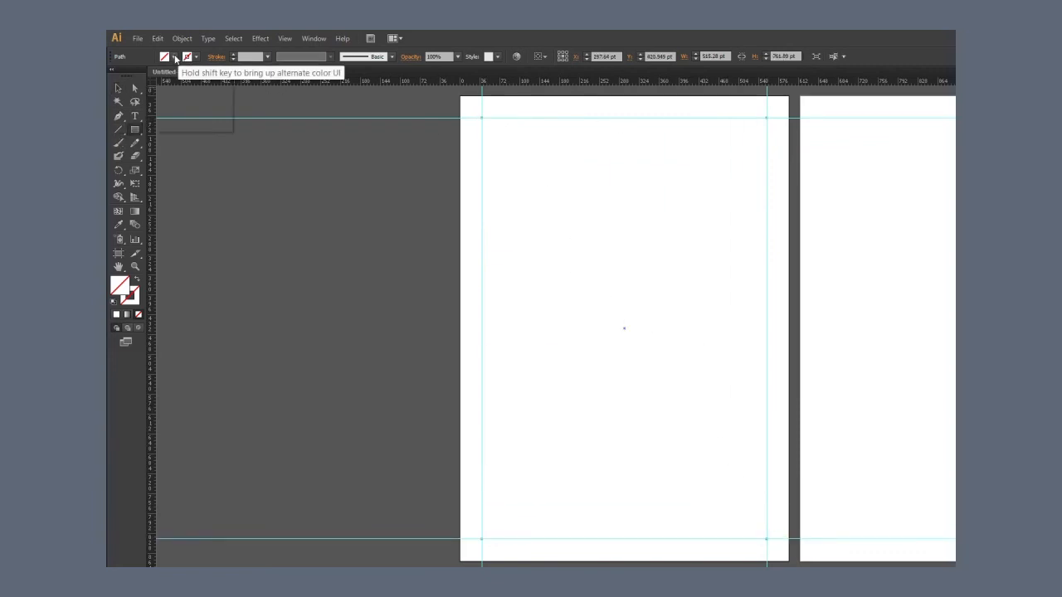
click(172, 57)
click(138, 77)
click(170, 57)
click(118, 89)
click(403, 347)
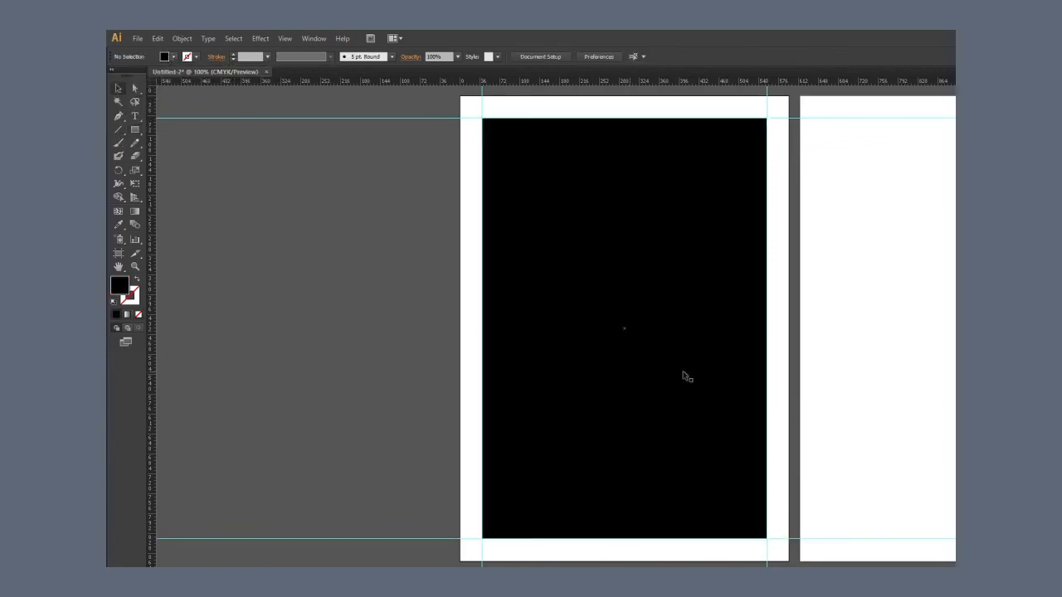
Step: Draw a rectangle about 201 by 180.5 pt near the black background's upper-left corner and fill it yellow
drag(899, 461, 890, 476)
key(ctrl+plus)
drag(683, 143, 657, 321)
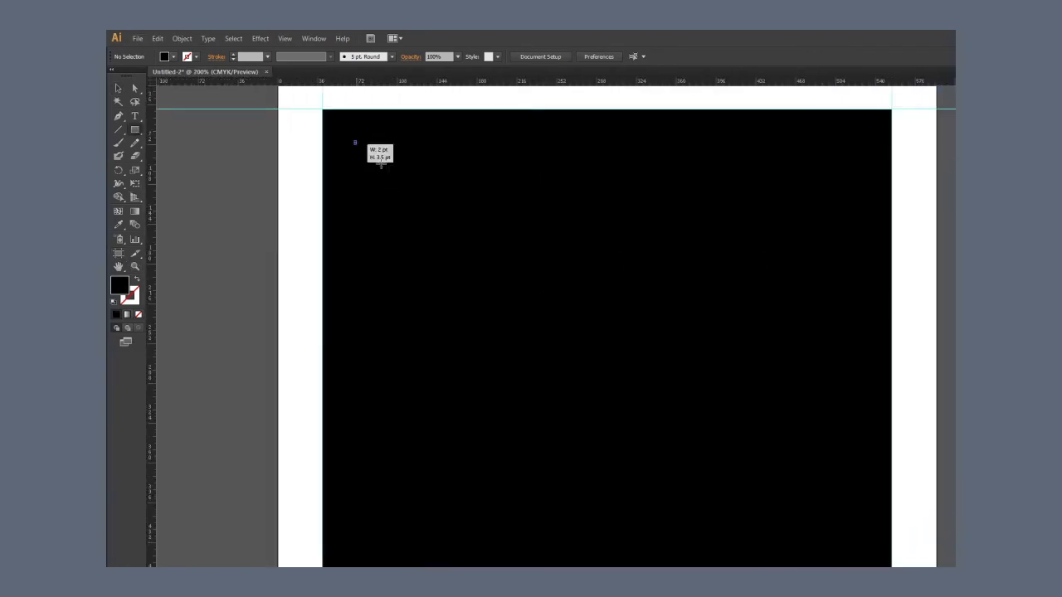
drag(354, 140, 577, 339)
click(173, 56)
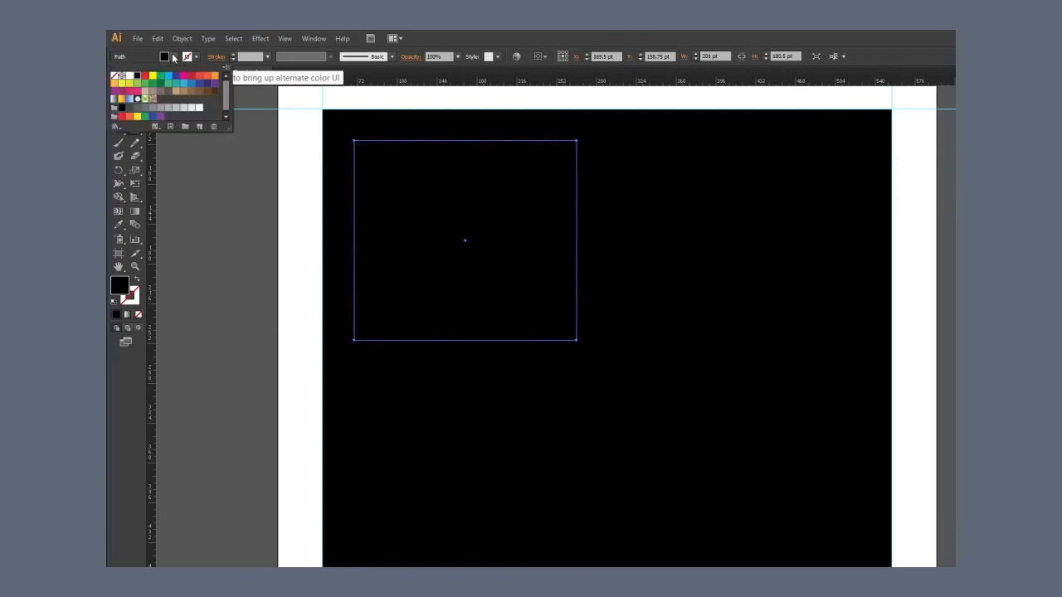
click(159, 78)
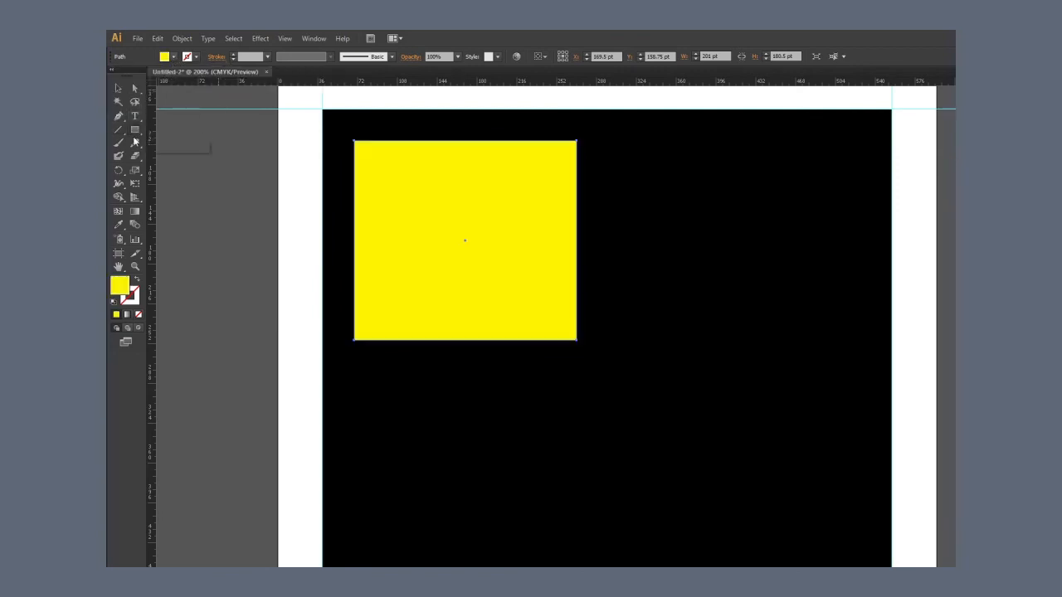
Step: Select the yellow and black rectangles together and clip the black one to the yellow shape with a clipping mask
click(118, 88)
shift+click(655, 363)
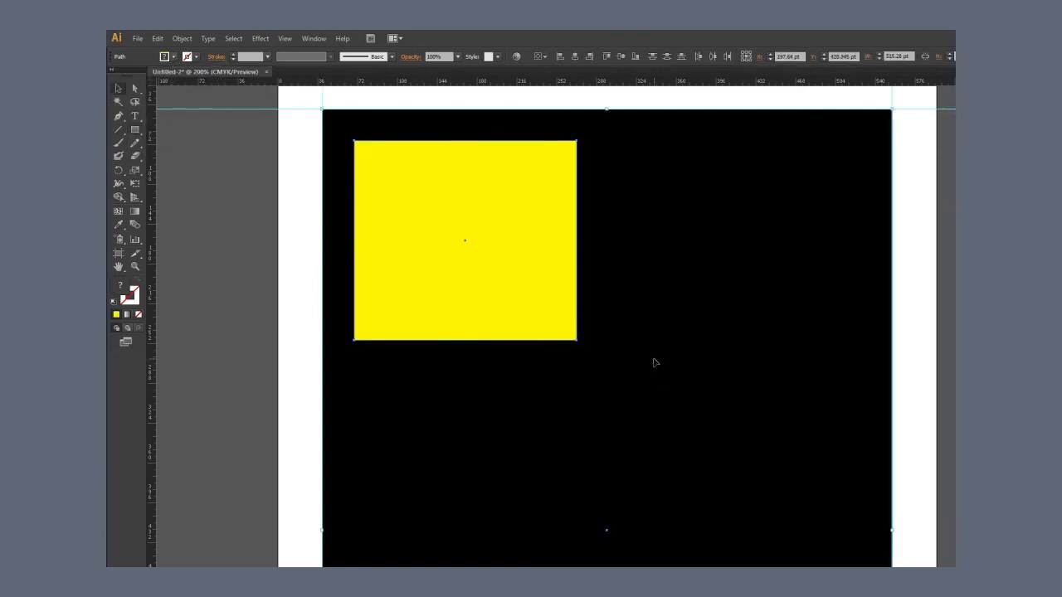
key(ctrl+7)
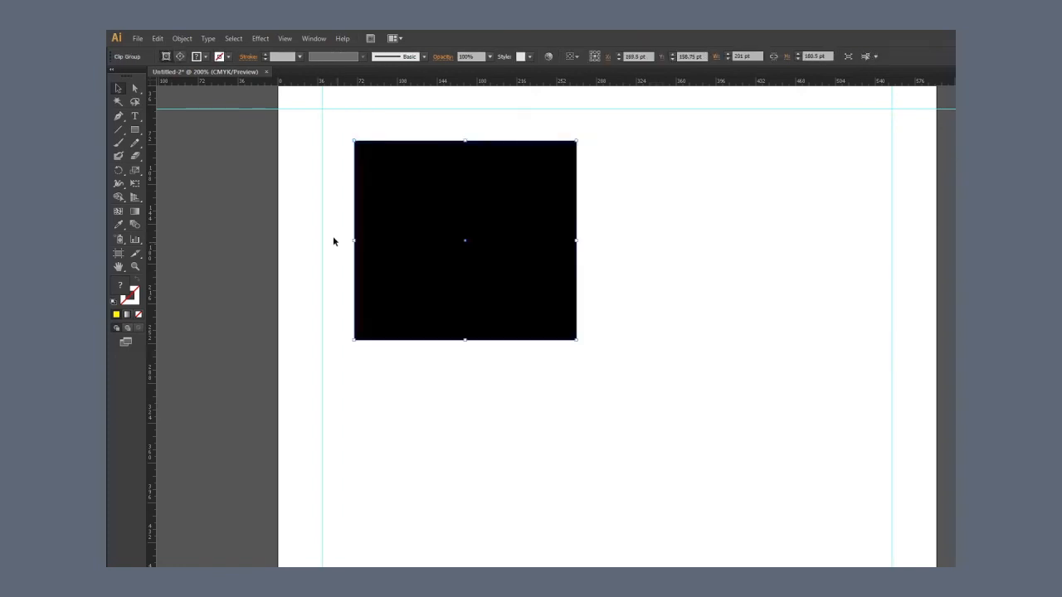
click(687, 396)
scroll(707, 352, down, 2)
key(ctrl+z)
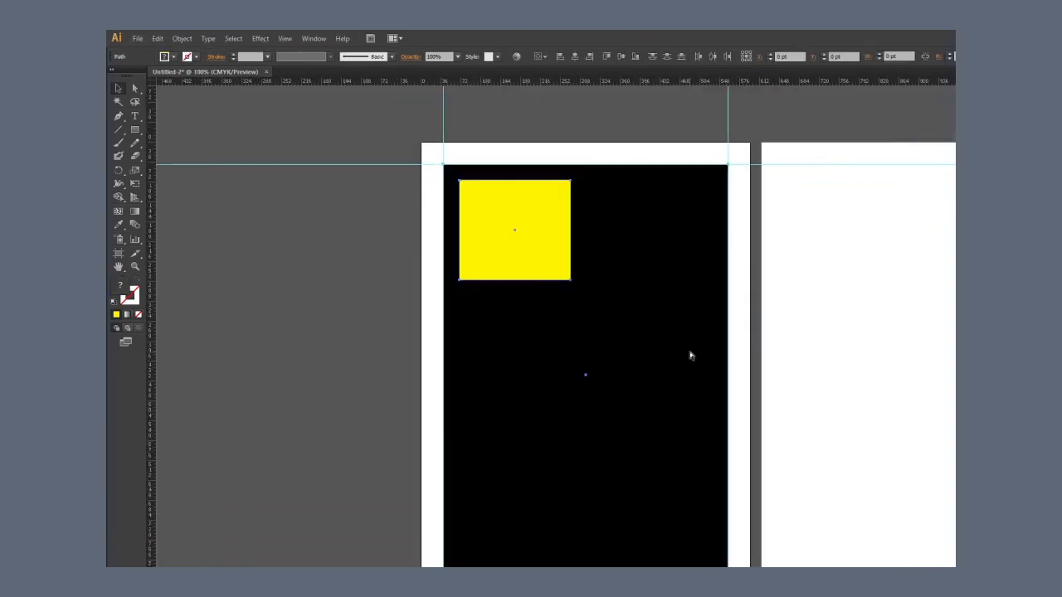
key(ctrl+7)
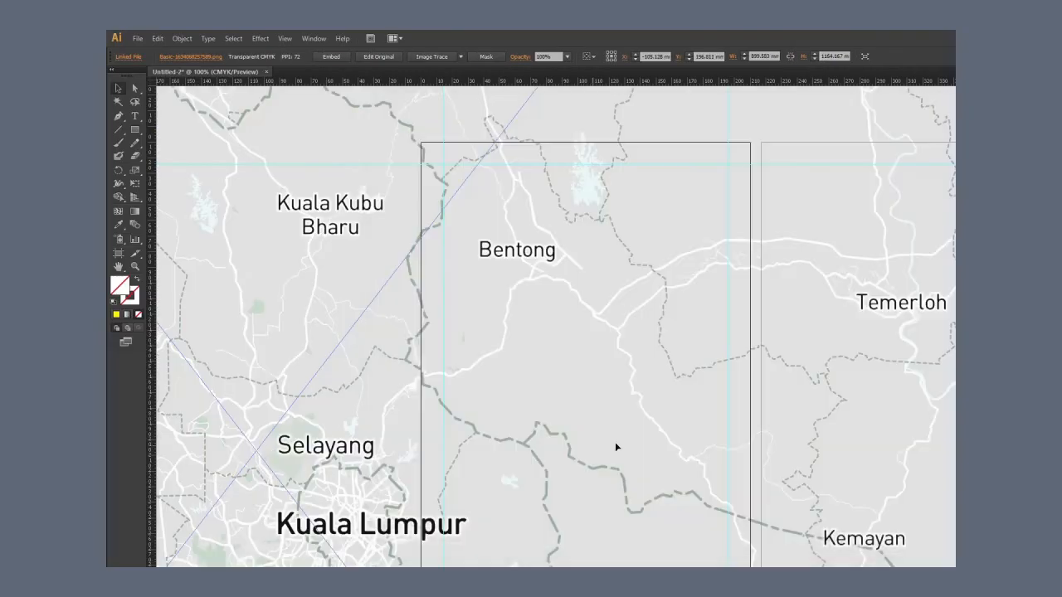
Step: Place the Basic-1634068257589.png map at about 56 by 73 mm and shrink the grainy texture image to about 93 by 64 mm
scroll(663, 403, down, 5)
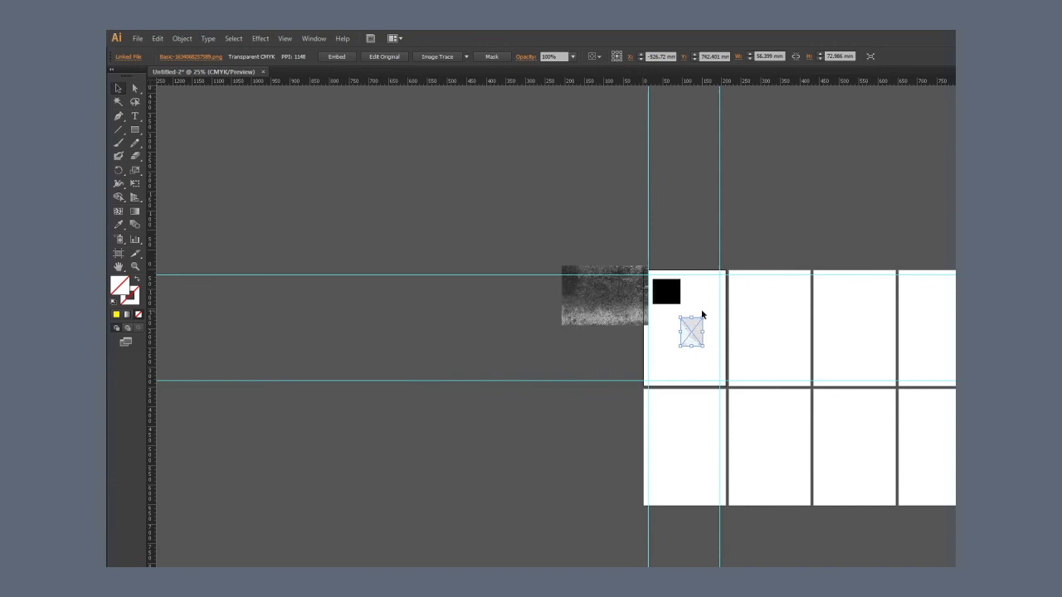
scroll(705, 309, up, 3)
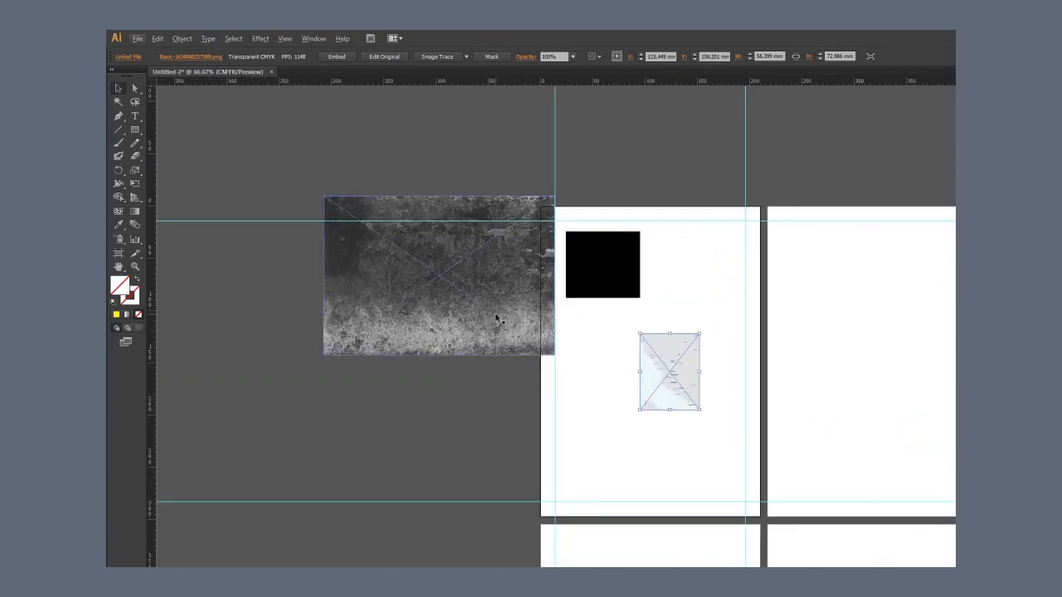
drag(495, 317, 687, 370)
drag(747, 249, 610, 340)
scroll(718, 297, up, 1)
drag(718, 297, 708, 345)
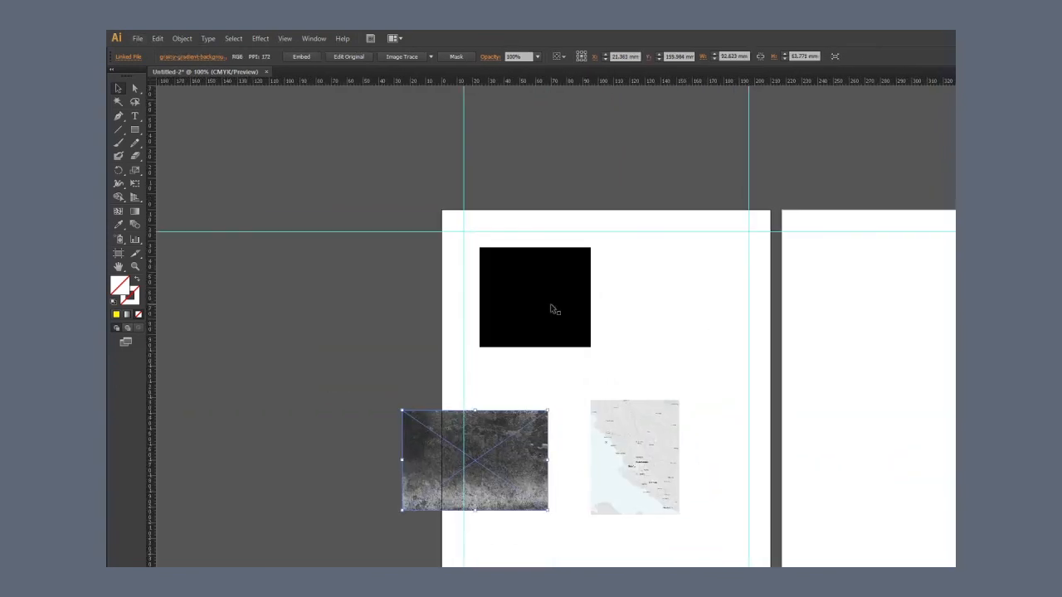
Step: Align the black clipped shape and grainy texture to the upper margin corners, and enlarge the map beneath the texture to the same width
mouse_move(552, 307)
mouse_down()
mouse_move(527, 290)
mouse_move(537, 292)
mouse_up()
drag(499, 439, 700, 265)
drag(657, 461, 725, 401)
scroll(614, 361, down, 3)
drag(639, 336, 573, 413)
click(563, 370)
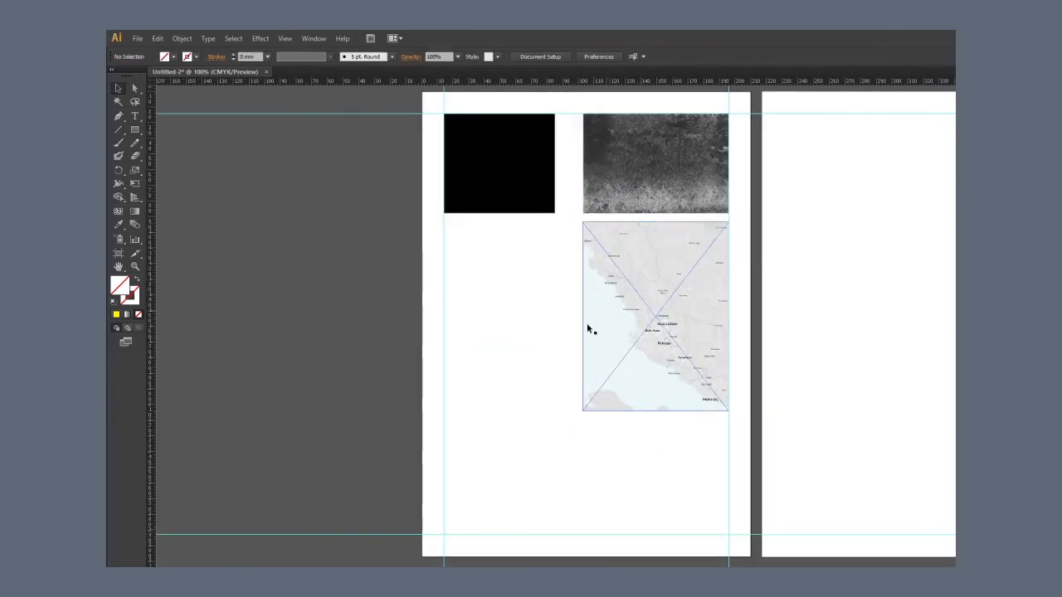
drag(151, 253, 583, 188)
click(597, 381)
drag(582, 409, 578, 434)
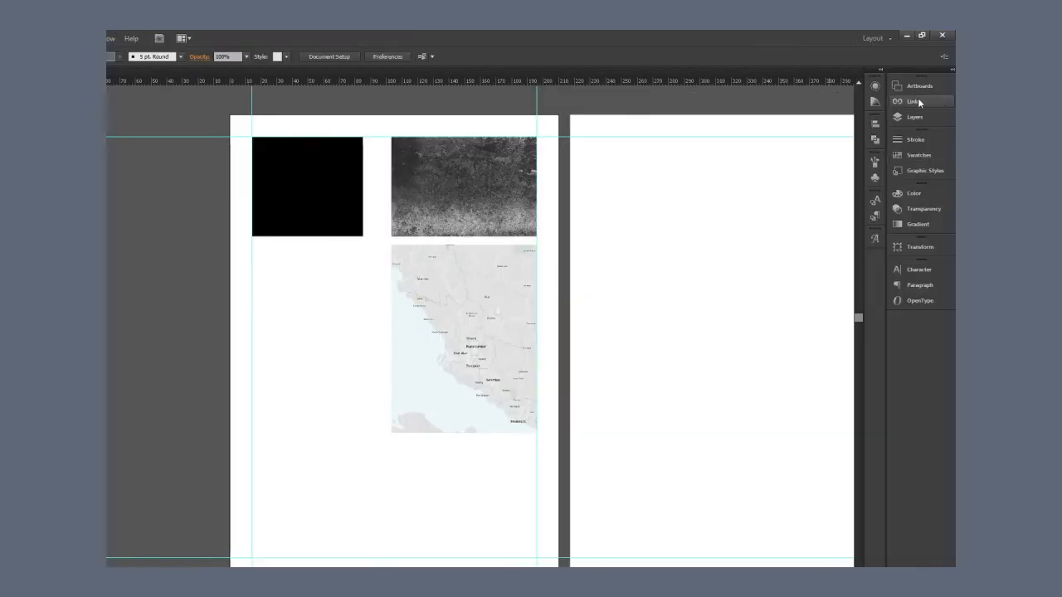
Step: Embed both linked images, the map and the grainy gradient background, into the document
click(917, 102)
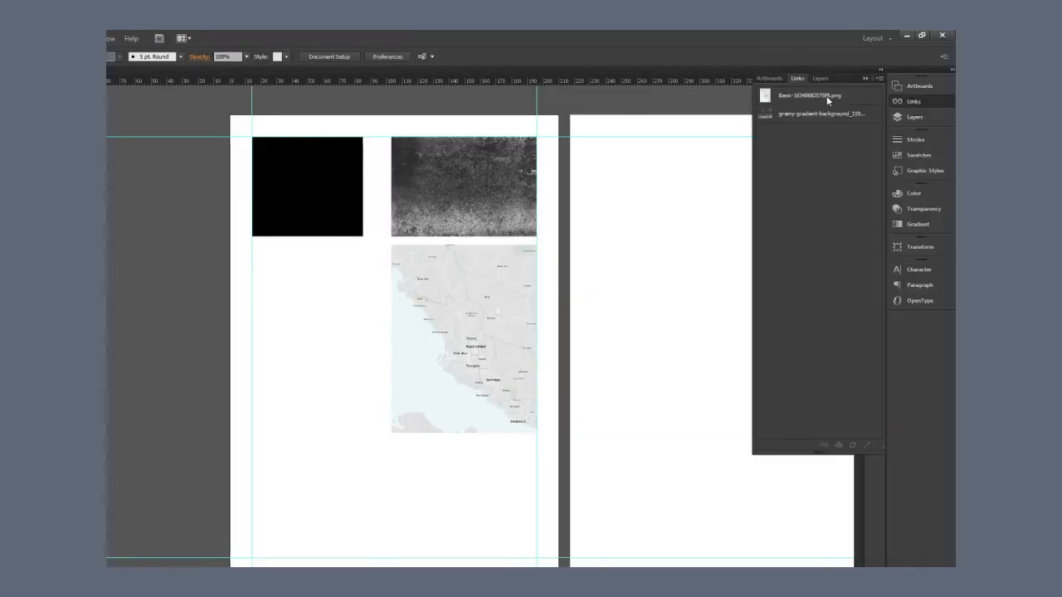
click(830, 93)
shift+click(838, 111)
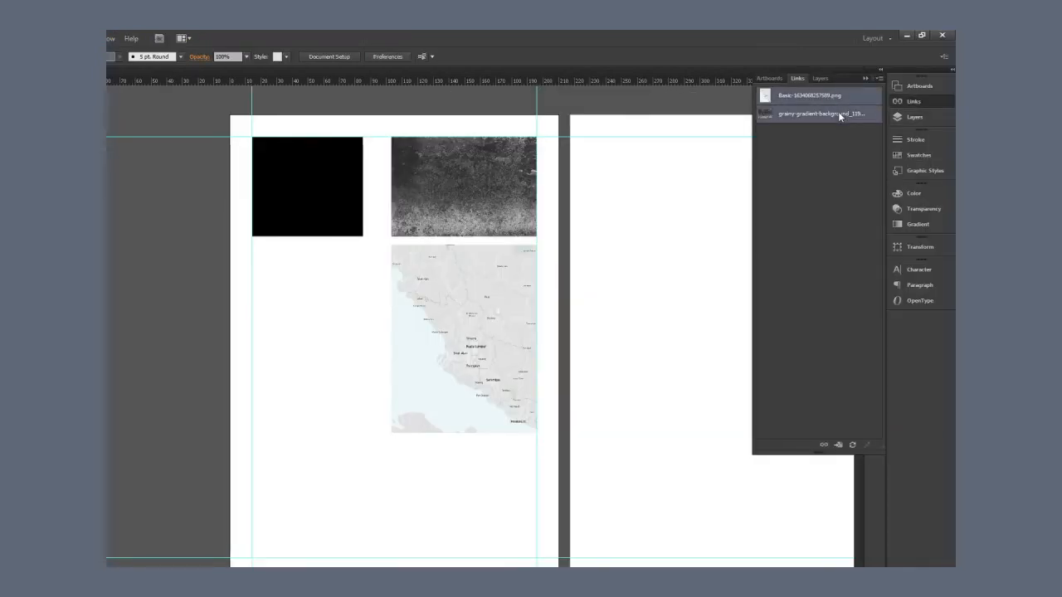
click(877, 79)
click(836, 159)
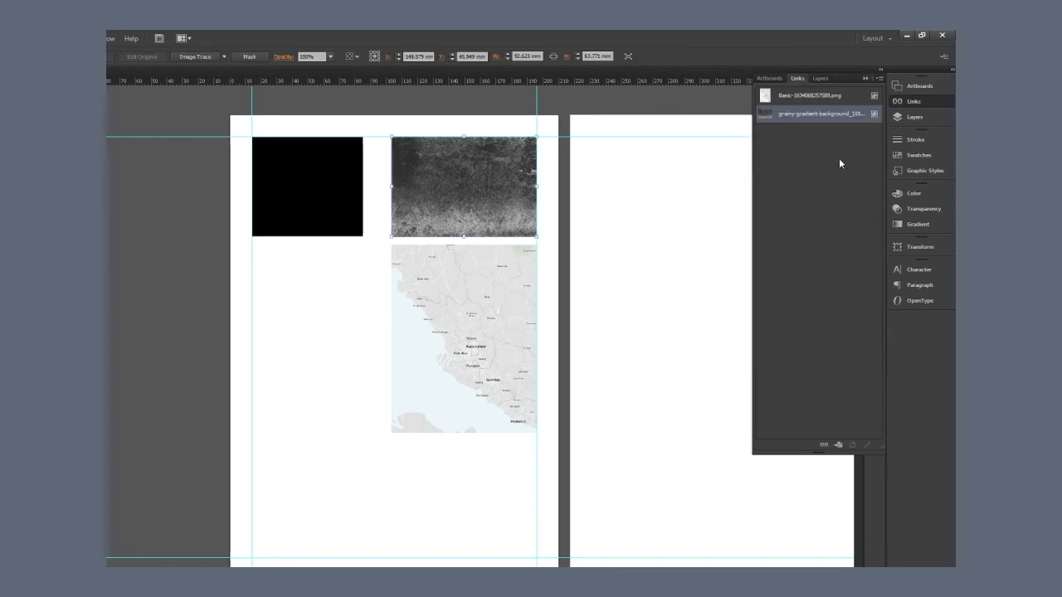
click(880, 80)
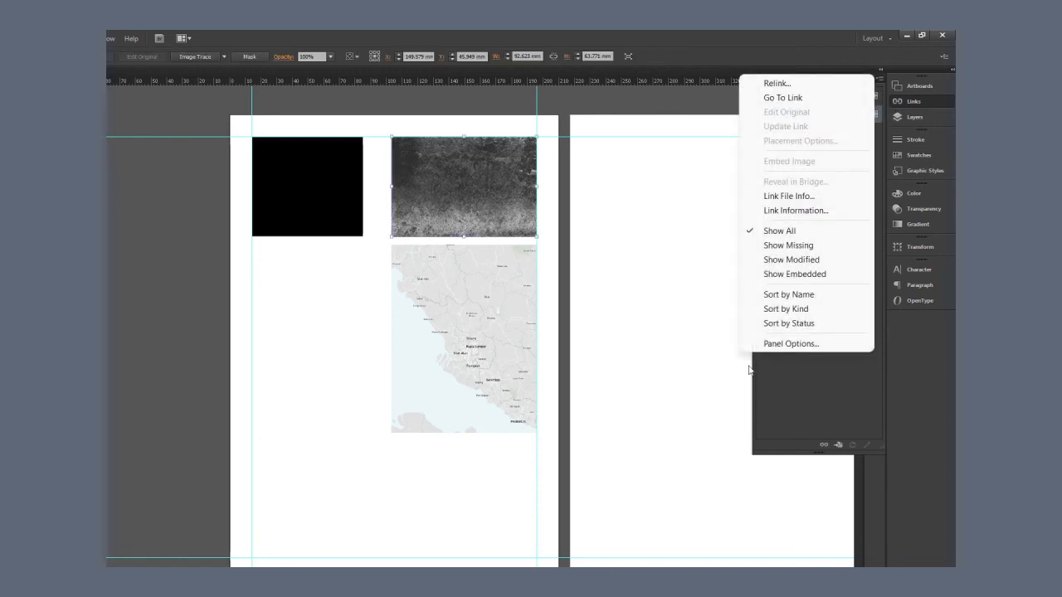
key(Escape)
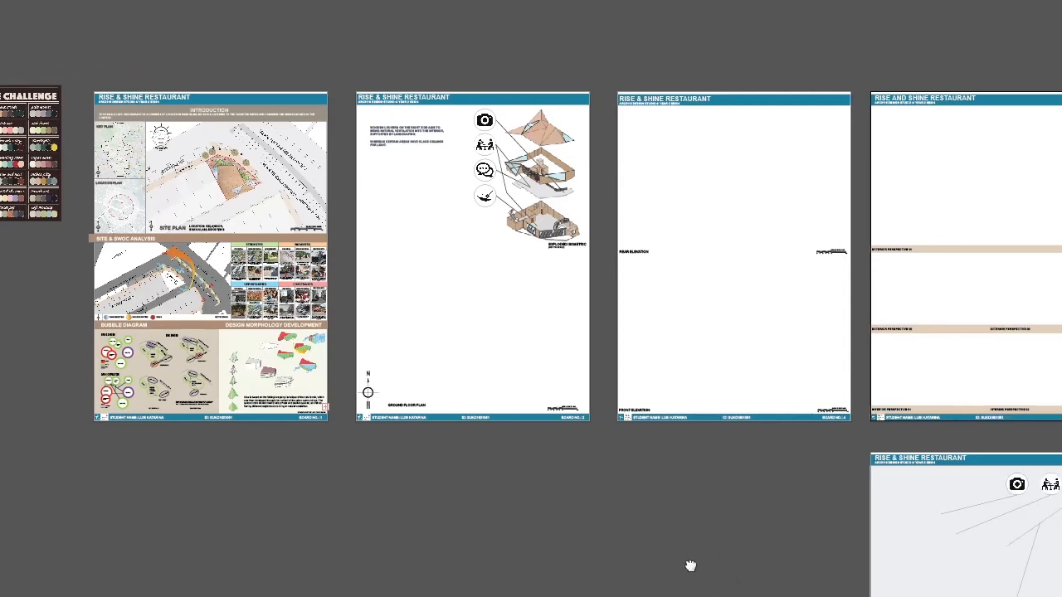
drag(690, 565, 860, 546)
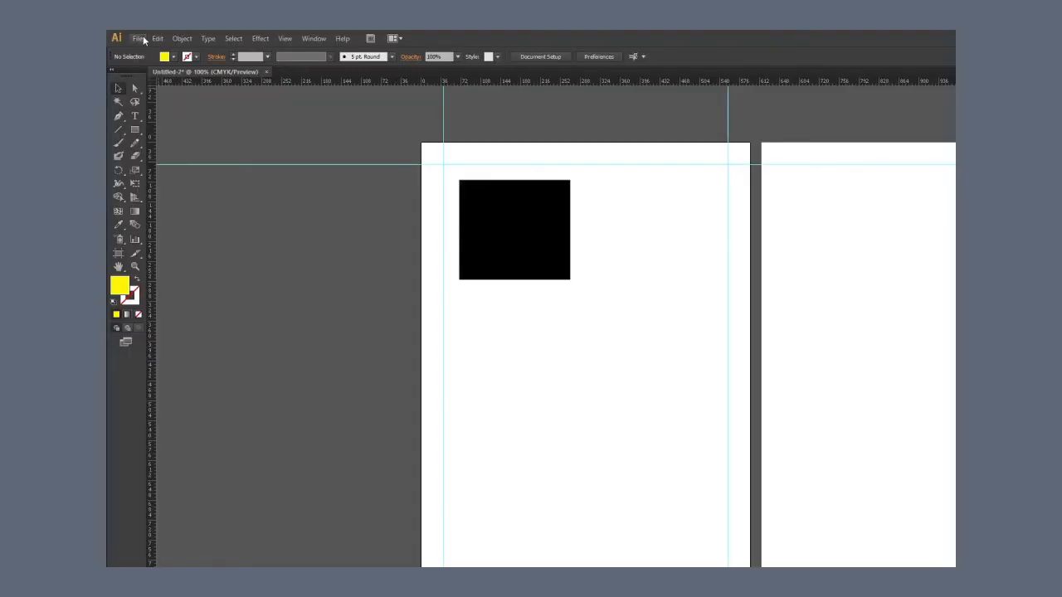
Step: Set the general and stroke units to millimetres in the preferences and change the type unit as well
click(138, 38)
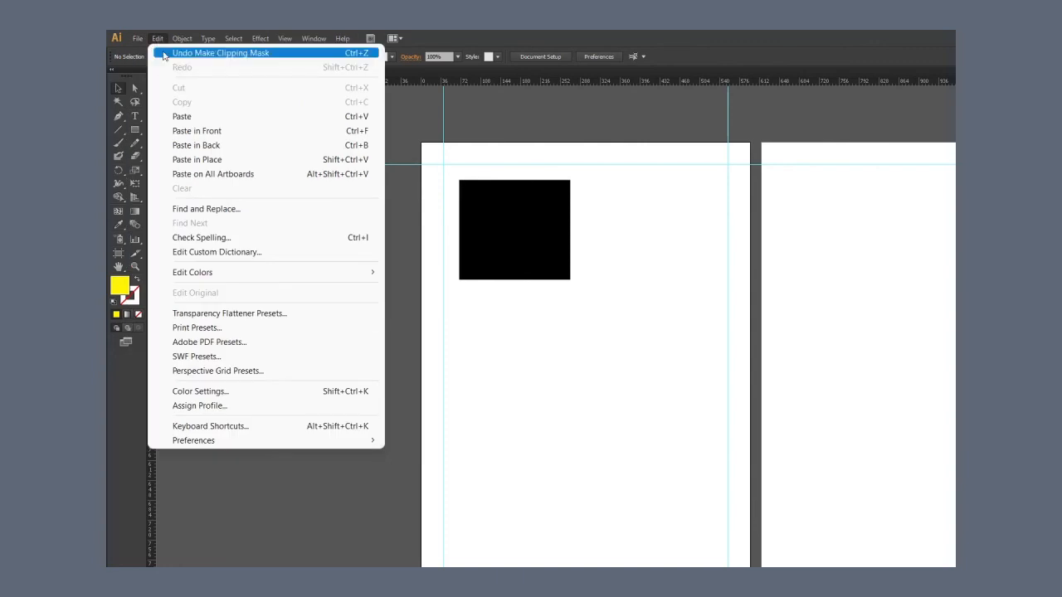
mouse_move(220, 441)
click(427, 485)
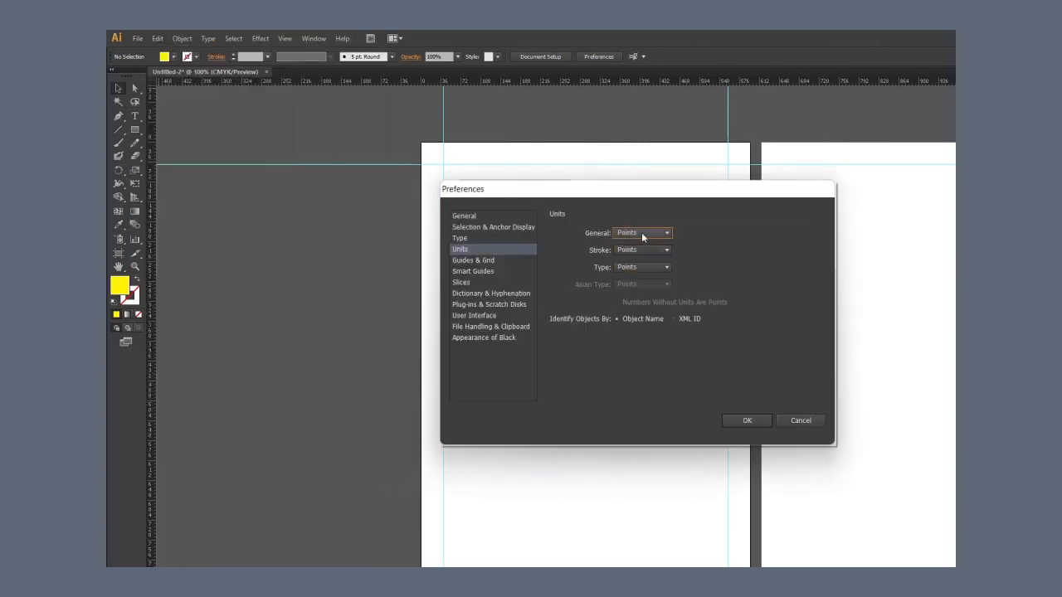
click(642, 232)
click(641, 280)
click(640, 250)
click(641, 279)
click(641, 267)
click(642, 298)
click(746, 421)
drag(481, 378, 404, 340)
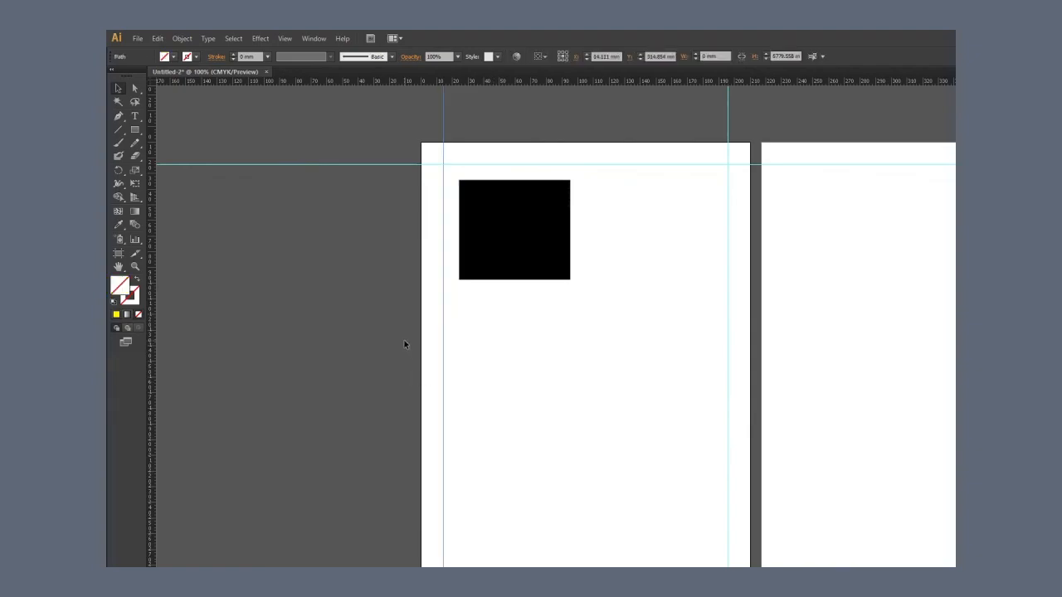
click(580, 387)
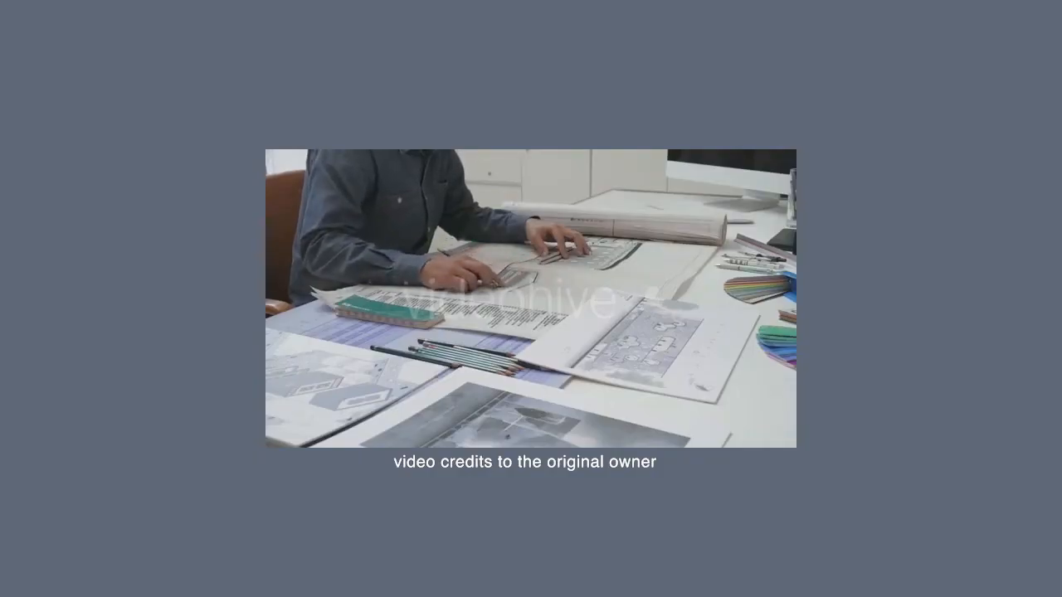